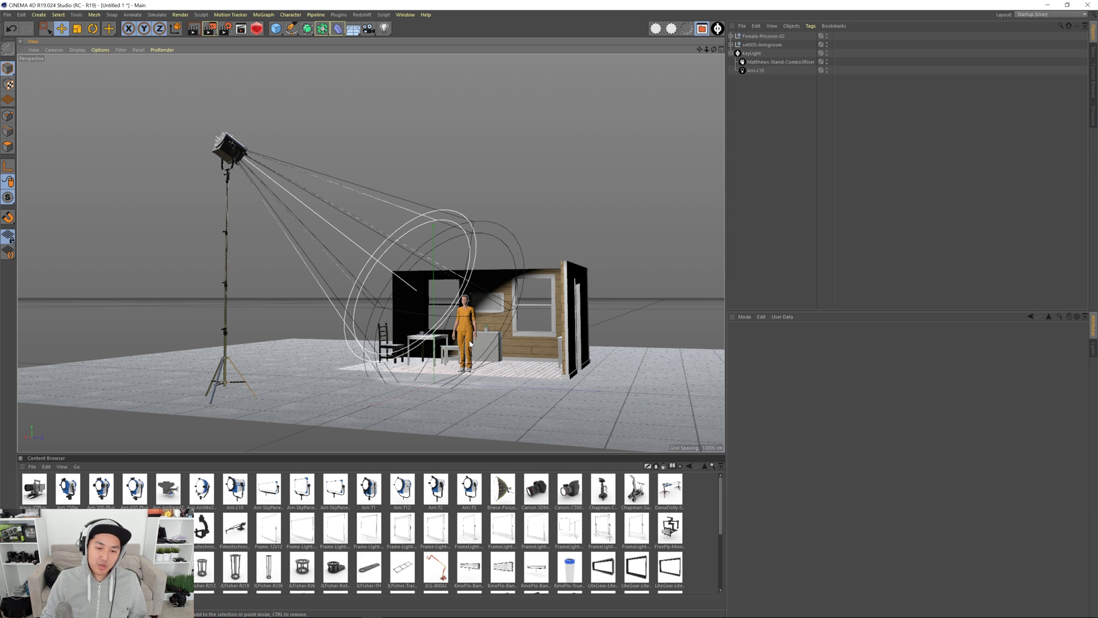
Step: Replace the existing KeyLight rig with a MoleRichardson Spacelight 2k raised high above the living room set
left_click(753, 53)
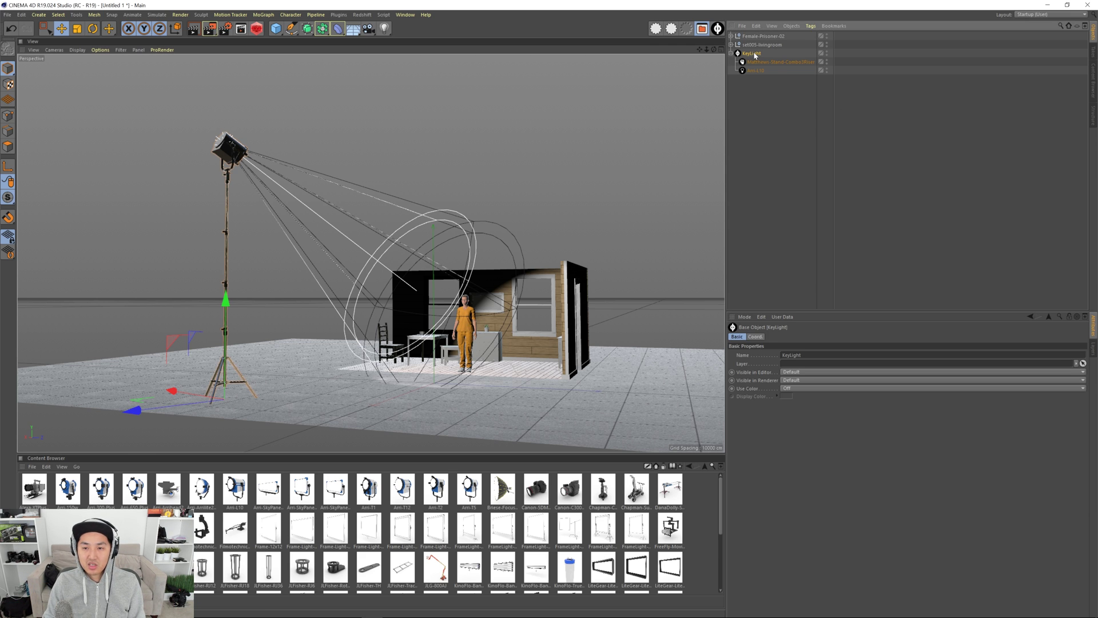
key("Delete")
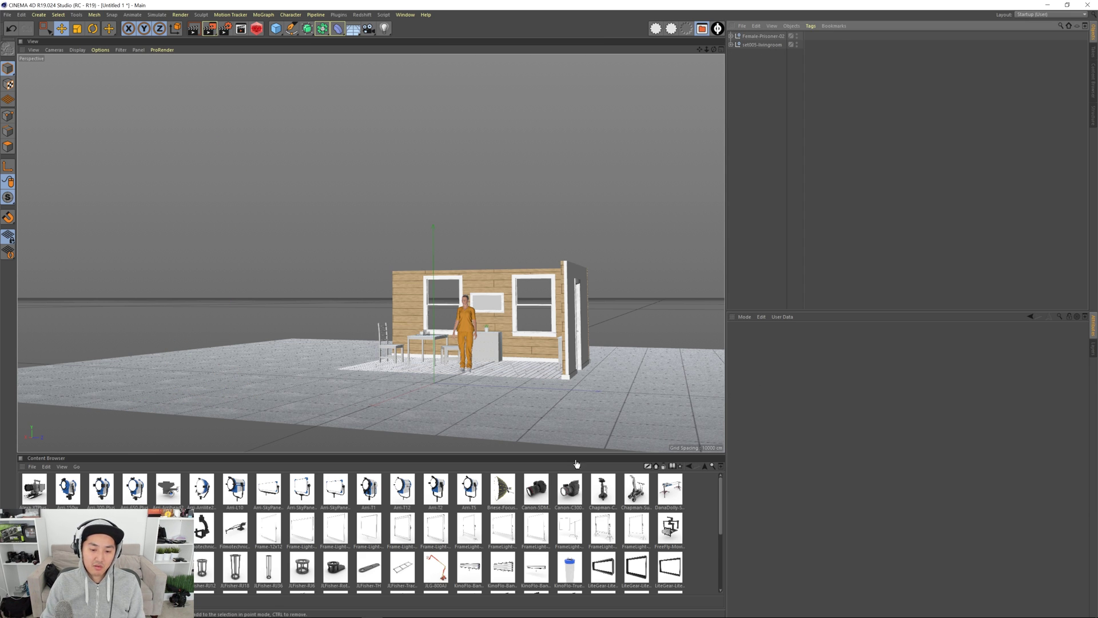
scroll(499, 556, "down", 3)
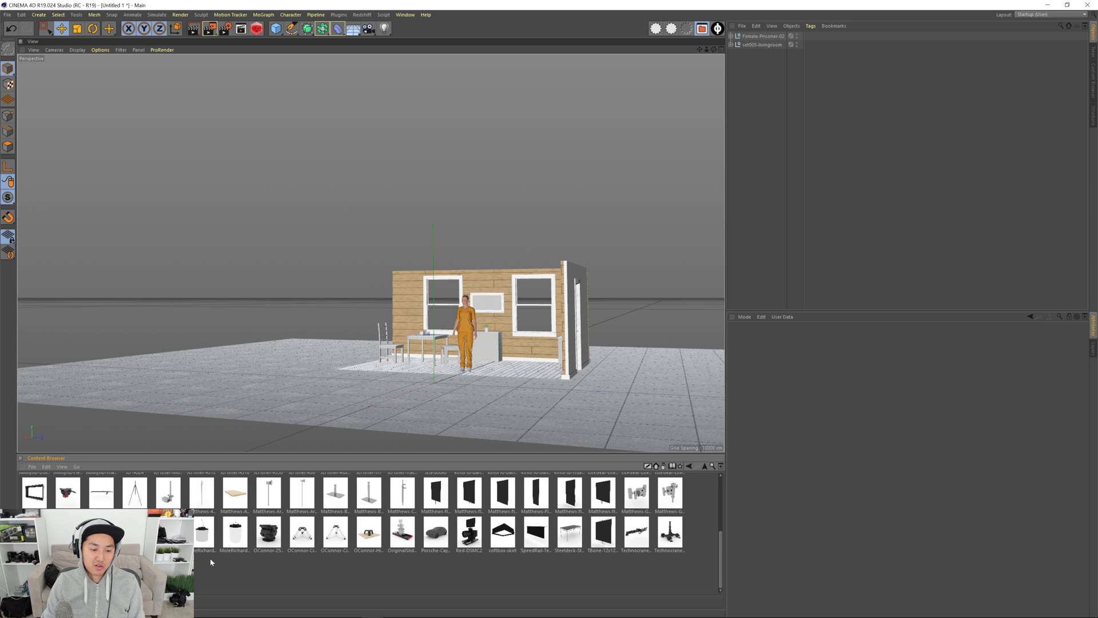
double_click(204, 532)
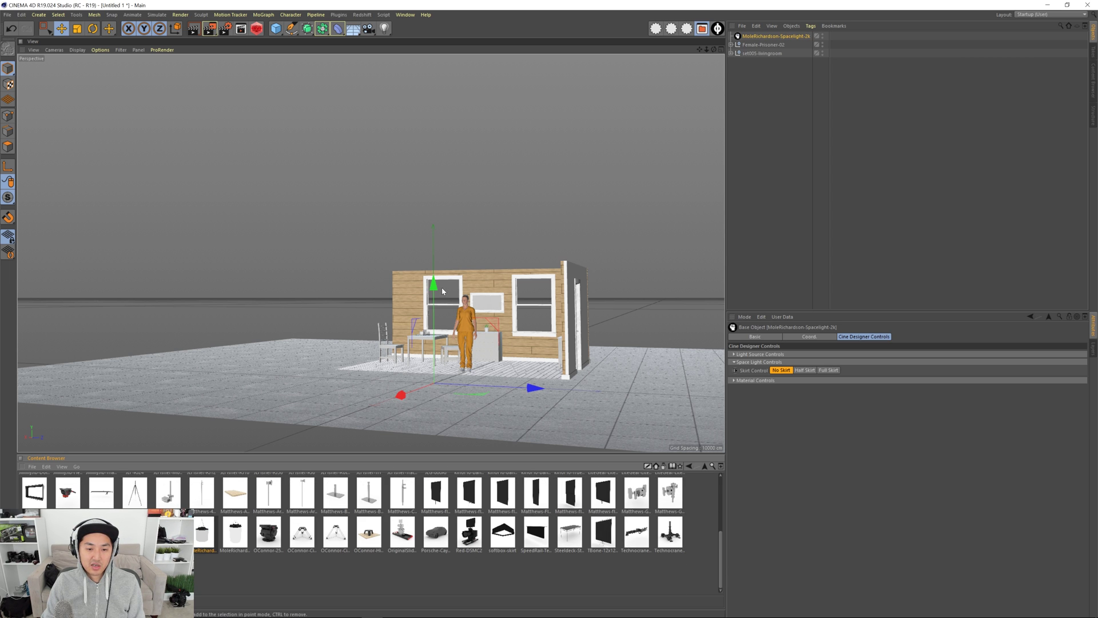
left_click_drag(433, 287, 433, 96)
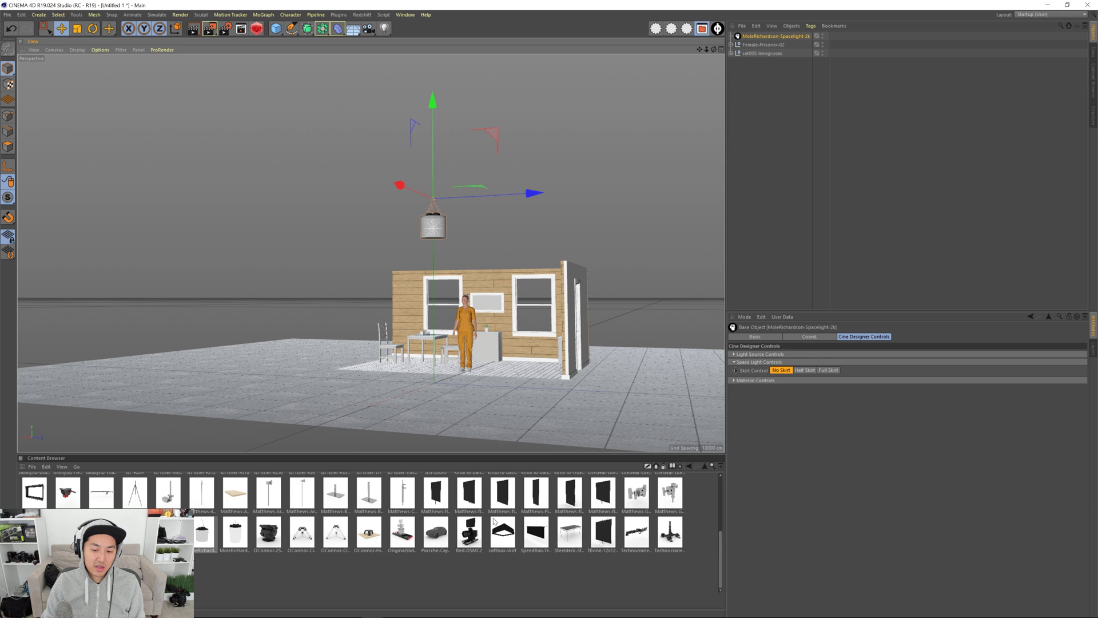
Step: Add a KinoFlo Bank Four light and a Matthews Beefy Baby 3 Riser stand to the scene
scroll(518, 529, "up", 1)
scroll(518, 529, "up", 1)
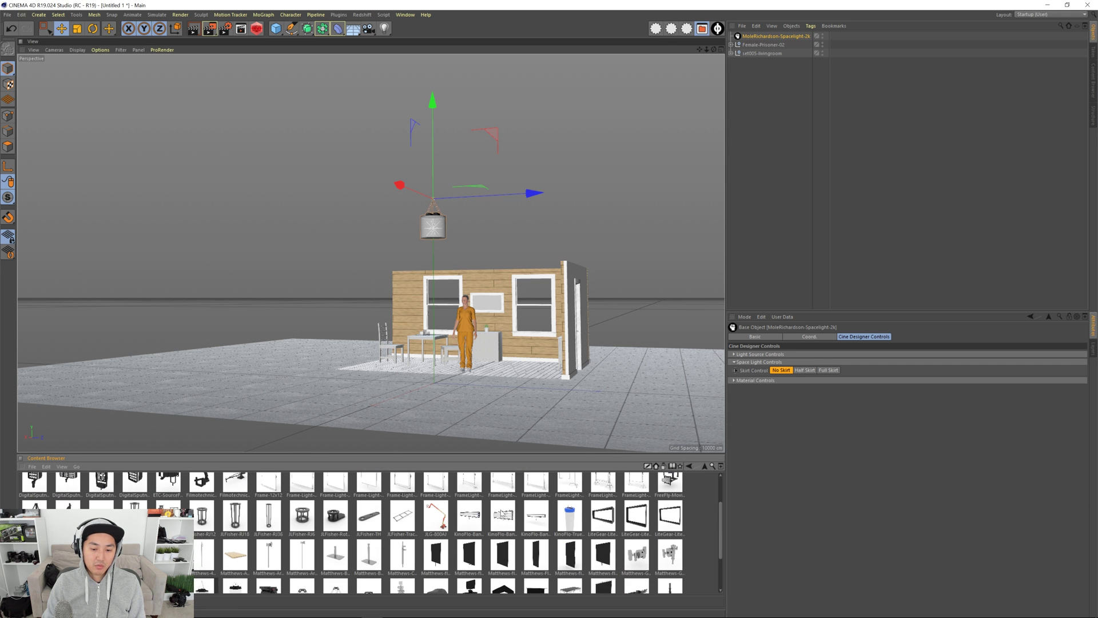
double_click(501, 514)
scroll(525, 550, "down", 2)
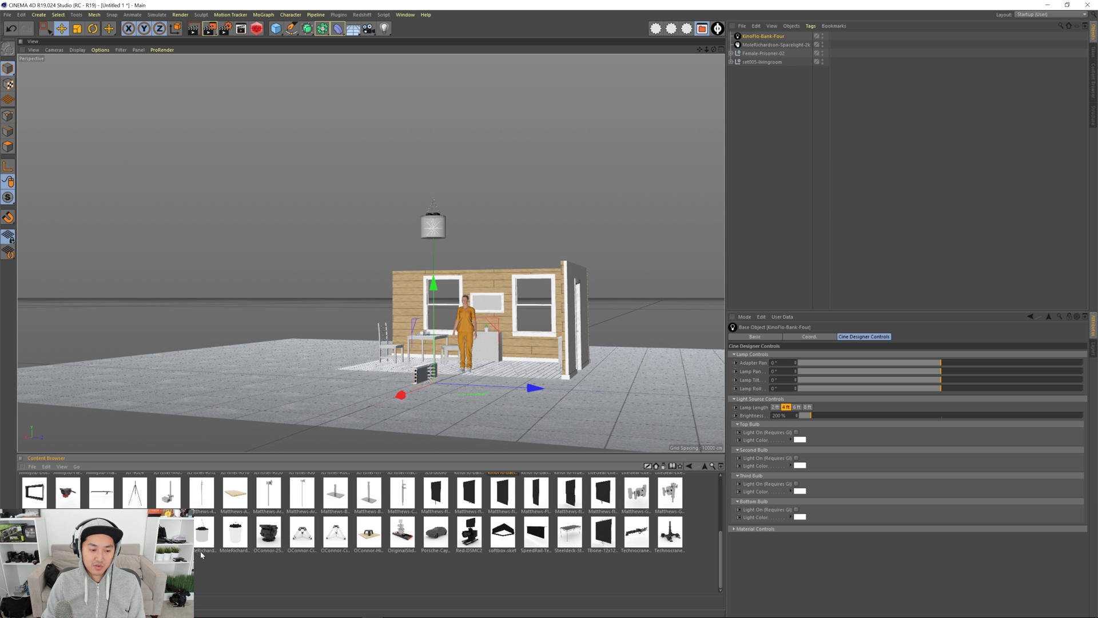
double_click(168, 532)
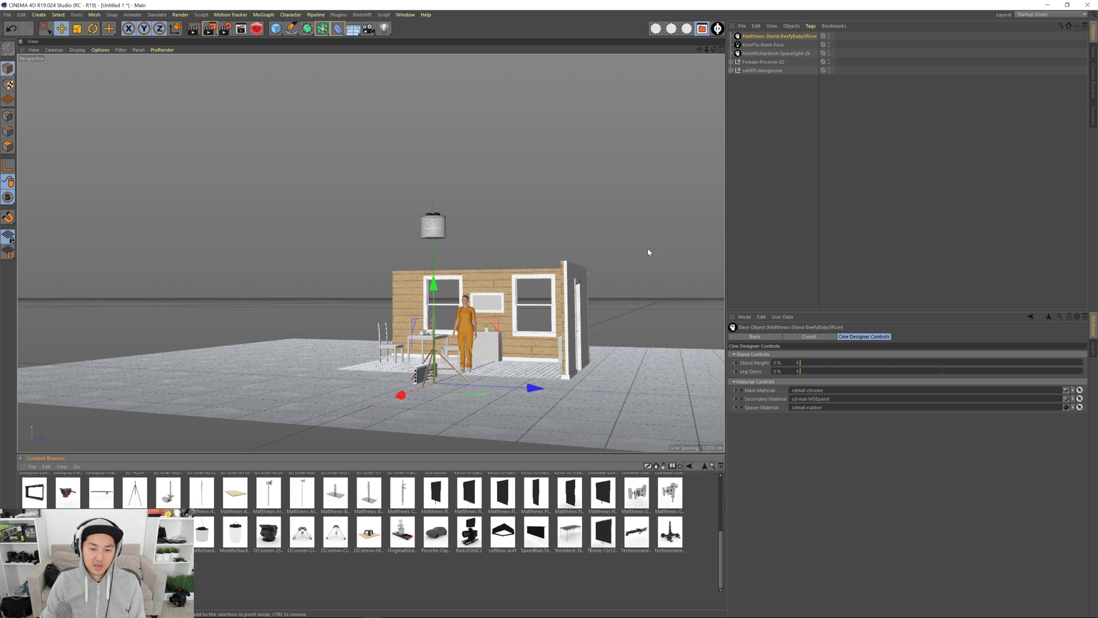
Step: Rig the KinoFlo Bank Four onto the Matthews stand and name the rig KeyLight
left_click(732, 236)
scroll(451, 351, "up", 5)
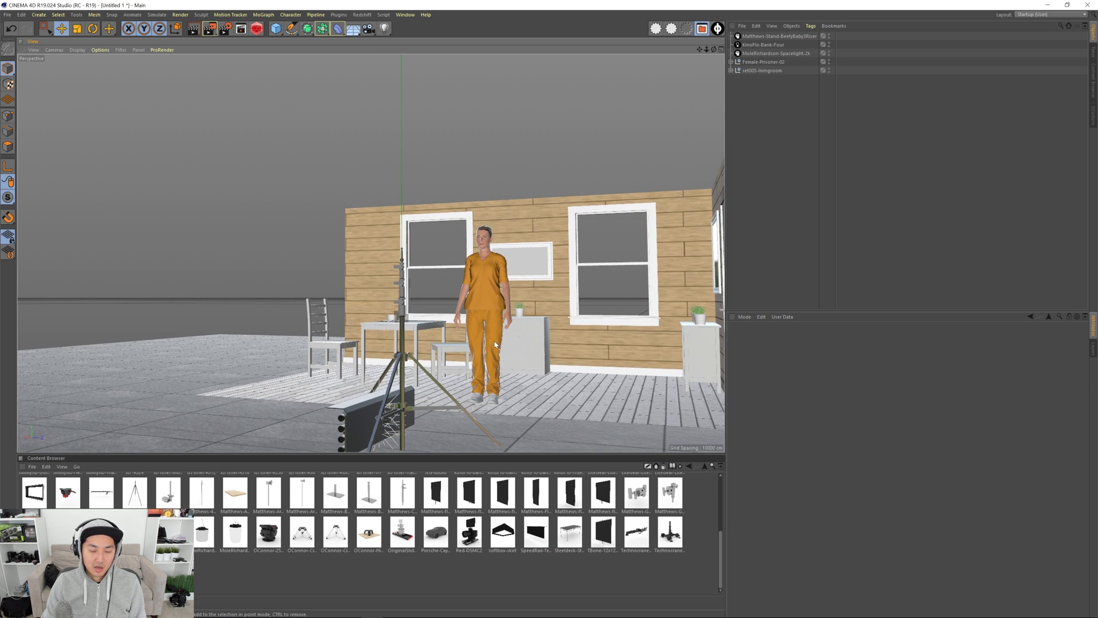
mouse_move(494, 310)
left_mouse_down("alt")
mouse_move(452, 318)
mouse_move(517, 308)
left_mouse_up("alt")
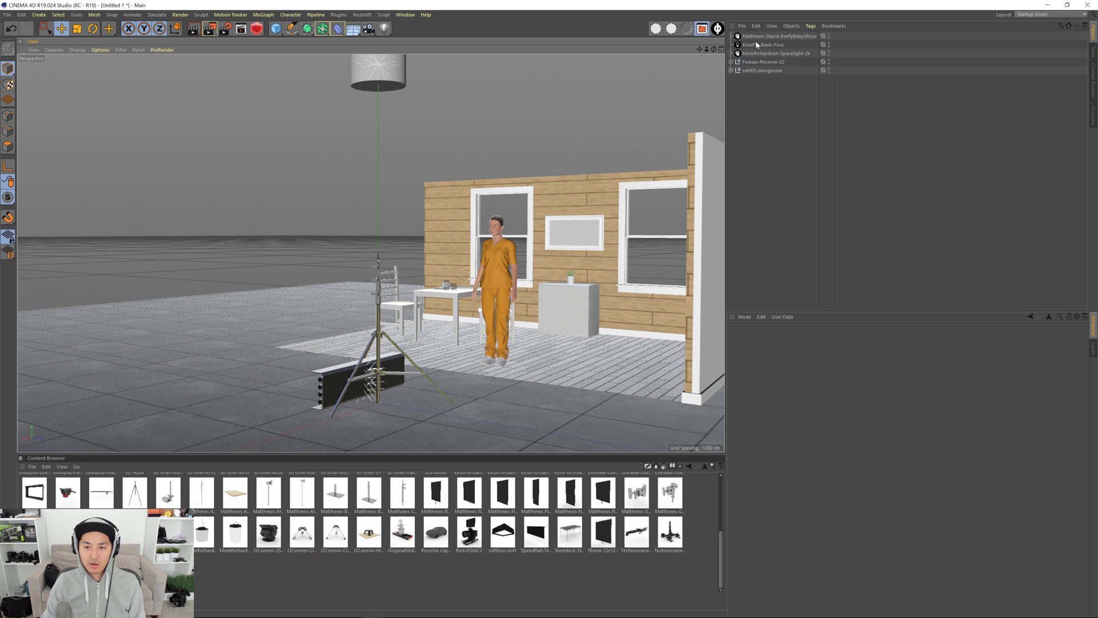
left_click(717, 29)
mouse_move(755, 46)
left_mouse_down()
mouse_move(750, 37)
mouse_move(759, 49)
left_mouse_up()
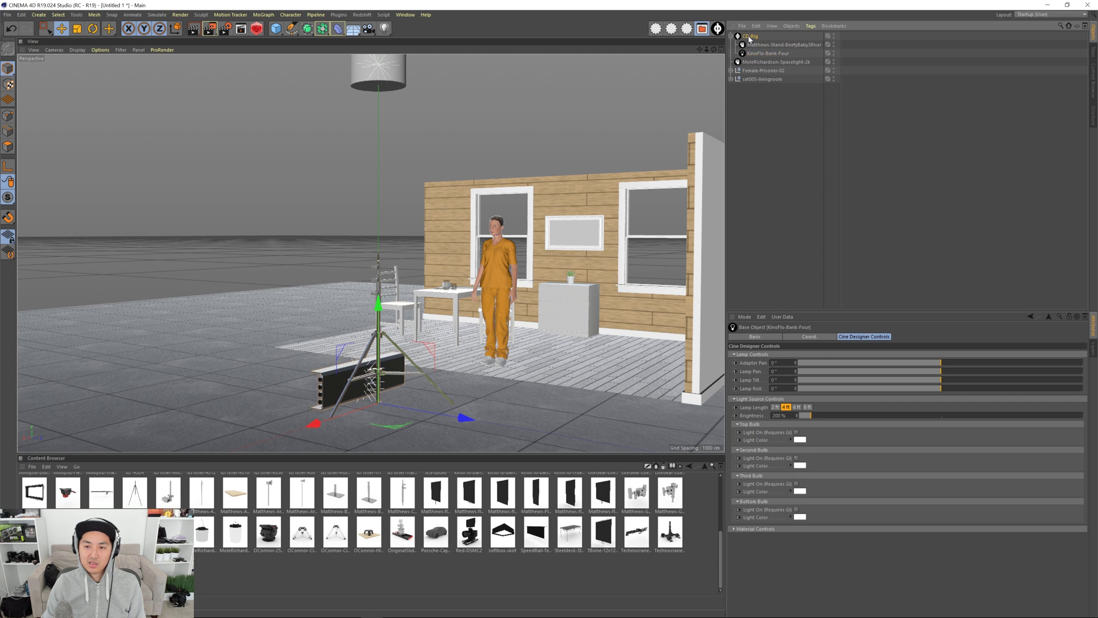
left_click(749, 36)
double_click(751, 36)
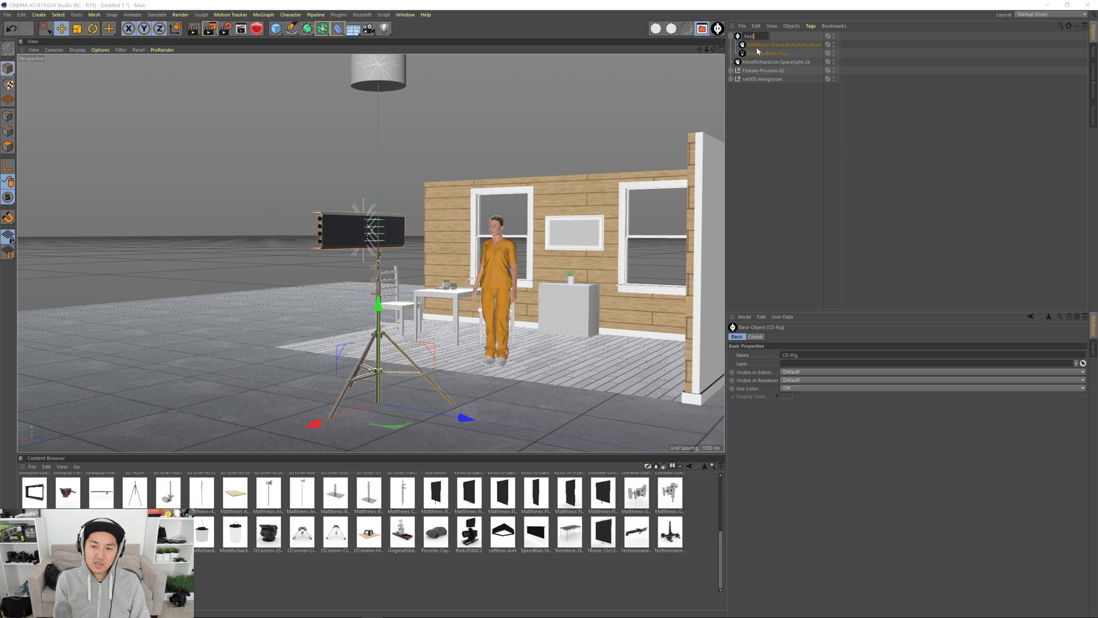
type("KeyLight")
key("Return")
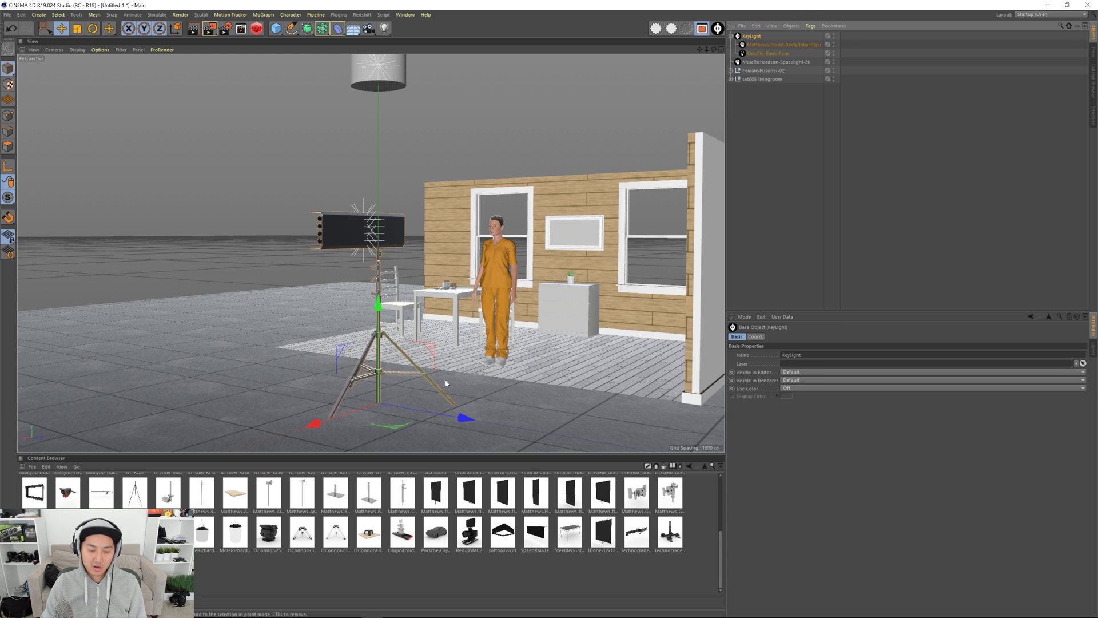
Step: Rotate the KeyLight rig around its vertical axis toward the set and move it about 122 cm across the floor
scroll(446, 383, "up", 4)
key("r")
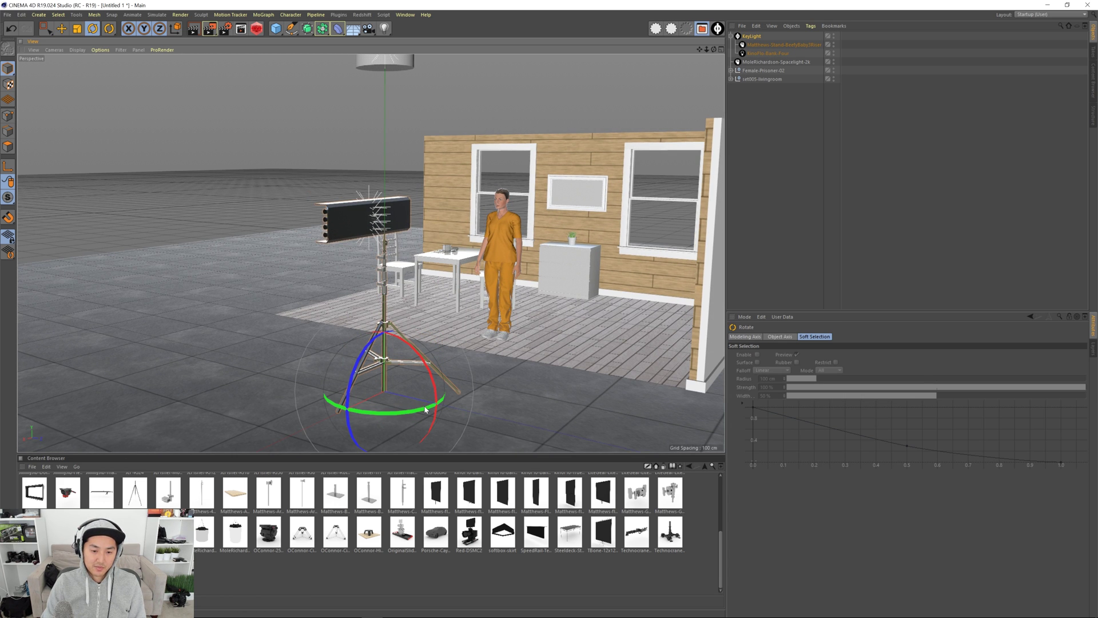
left_click_drag(425, 409, 314, 405)
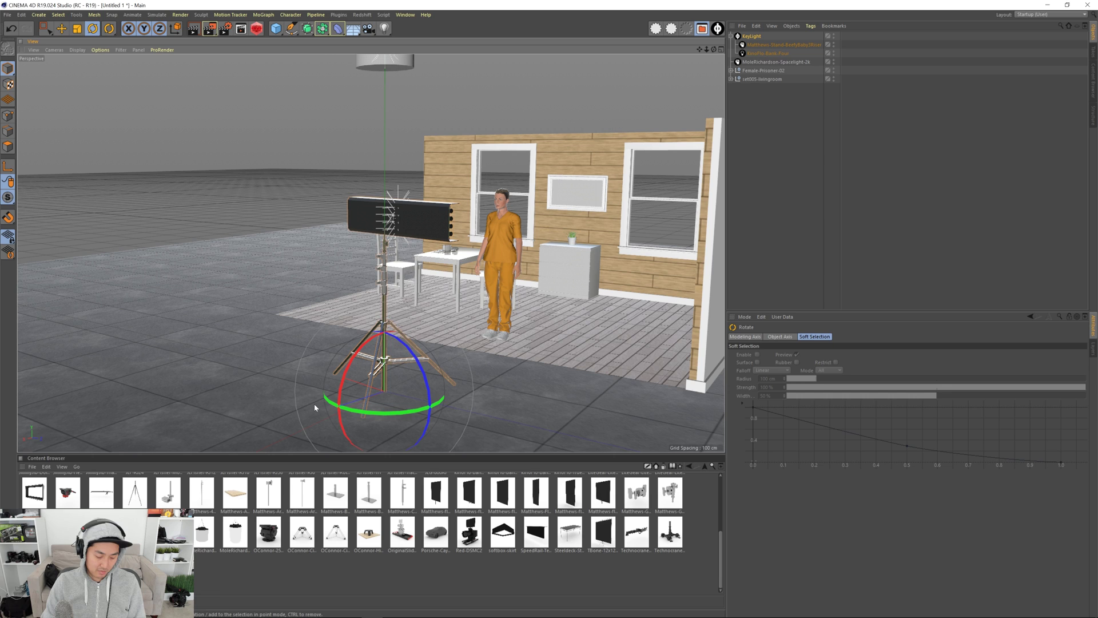
key("e")
left_click_drag(423, 360, 287, 389, "alt")
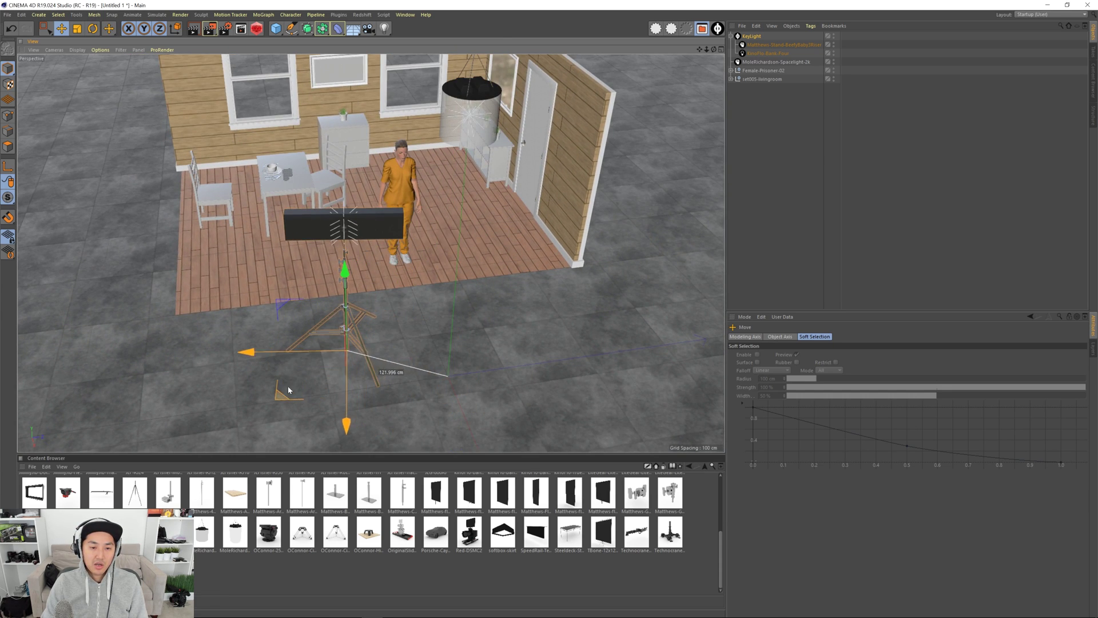
Step: Fine-tune the KeyLight rig's rotation and floor position so the lamp faces the standing woman
scroll(355, 317, "up", 1)
left_click_drag(361, 321, 389, 337, "alt")
key("r")
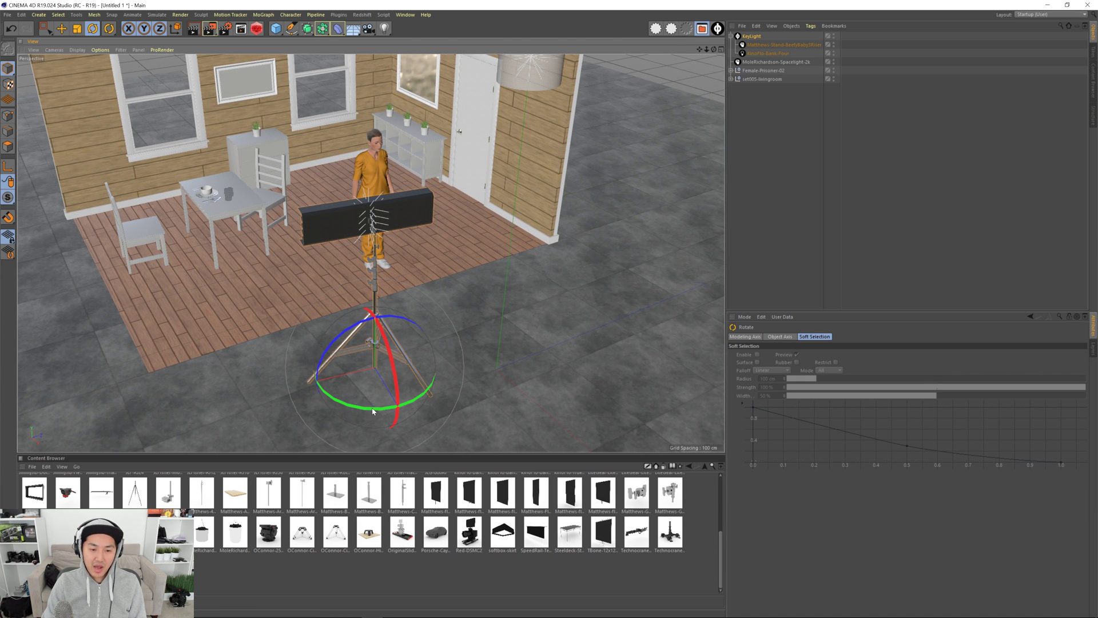
left_click_drag(370, 406, 334, 411)
key("e")
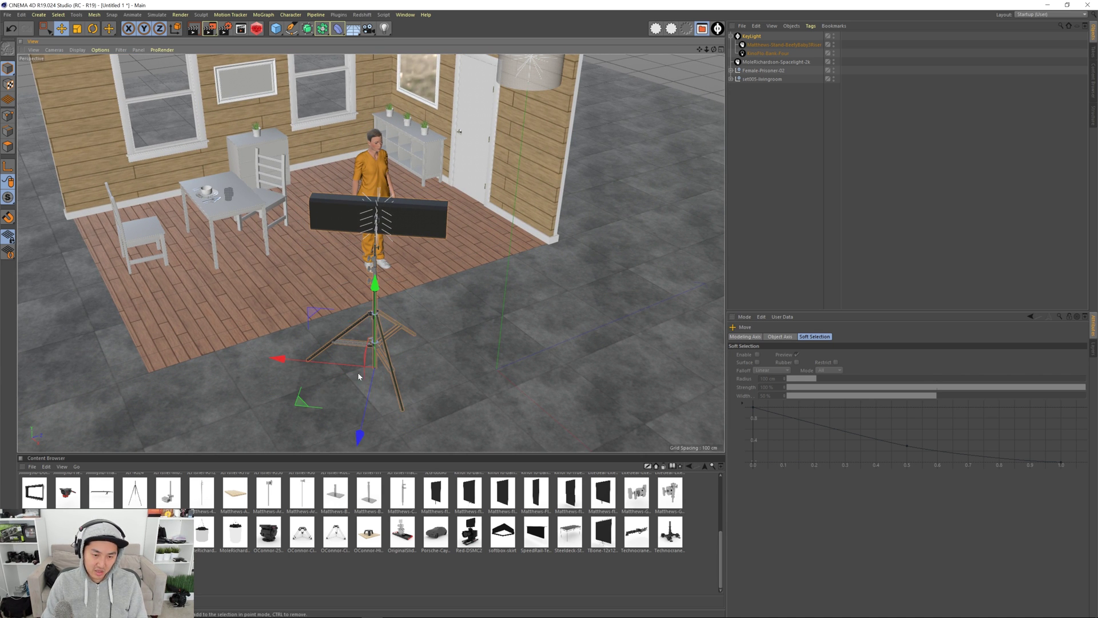
left_click_drag(358, 372, 309, 408, "alt")
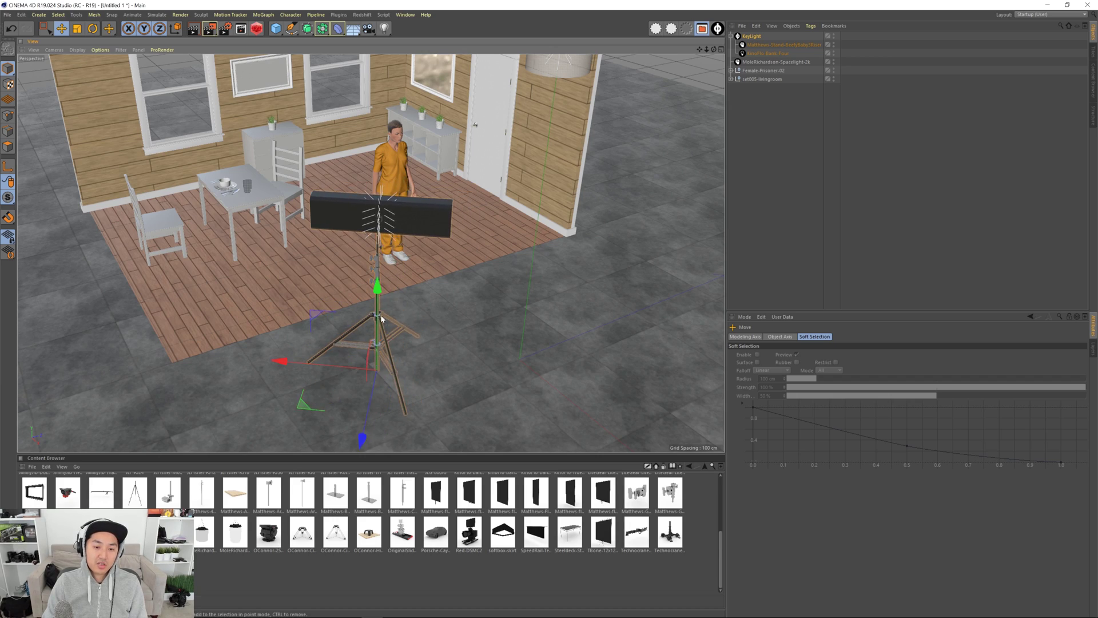
Step: Increase the Matthews stand's height so the KinoFlo sits well above the woman's head
left_click_drag(366, 337, 282, 295, "alt")
left_click_drag(343, 320, 301, 302, "alt")
right_click_drag(301, 302, 397, 335, "alt")
left_click_drag(397, 334, 411, 385, "alt")
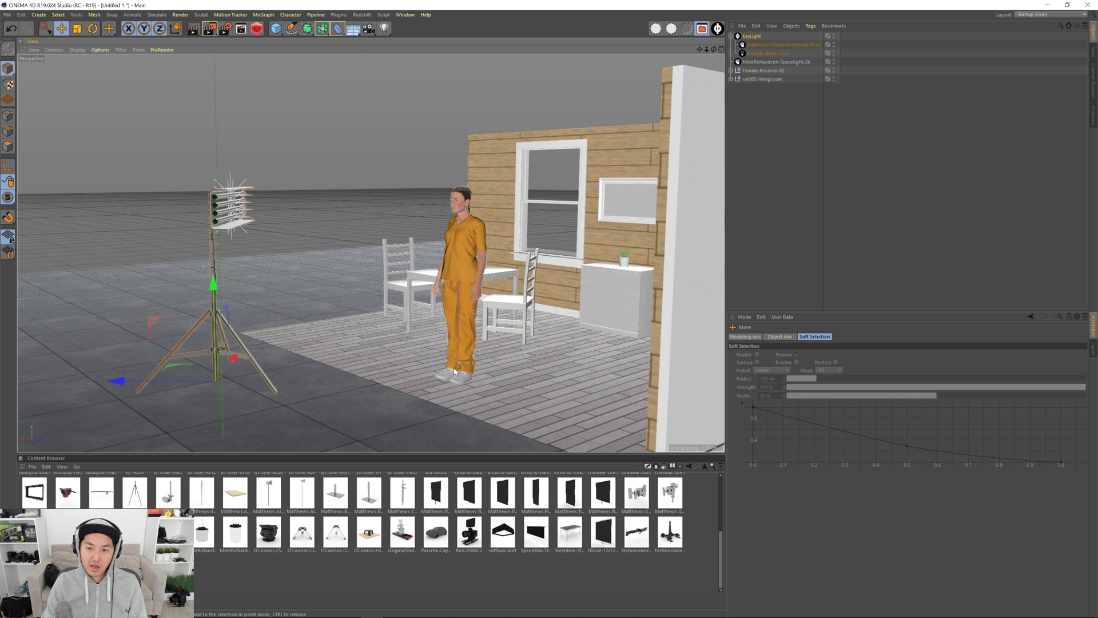
left_click(769, 45)
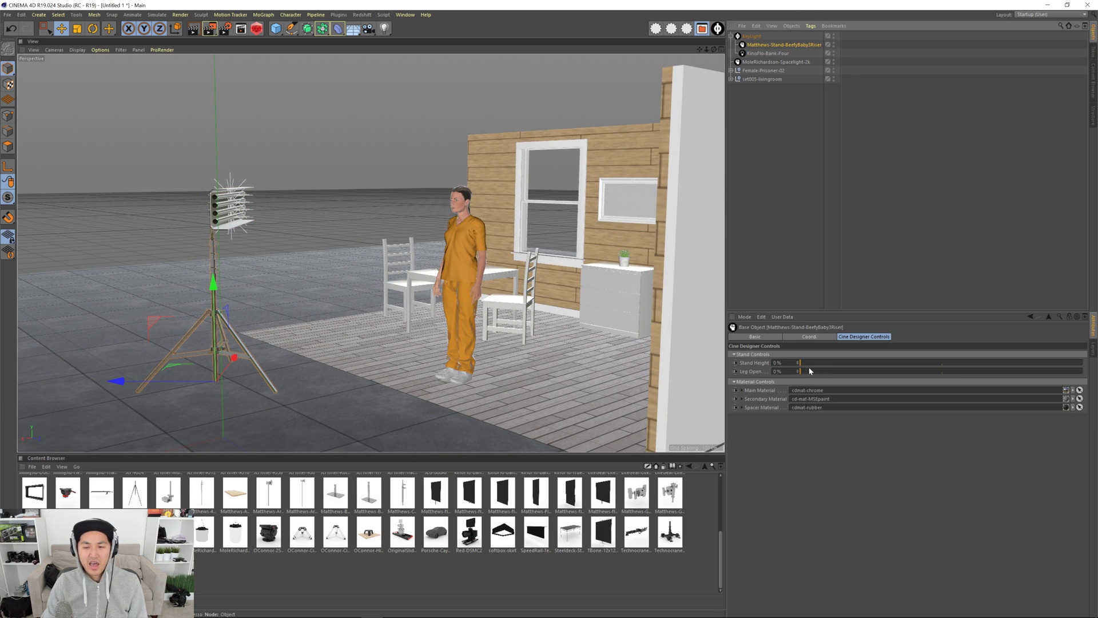
left_click_drag(800, 363, 892, 363)
Step: Tilt the KinoFlo Bank Four down to about -21.2° and look through its material settings
left_click(781, 54)
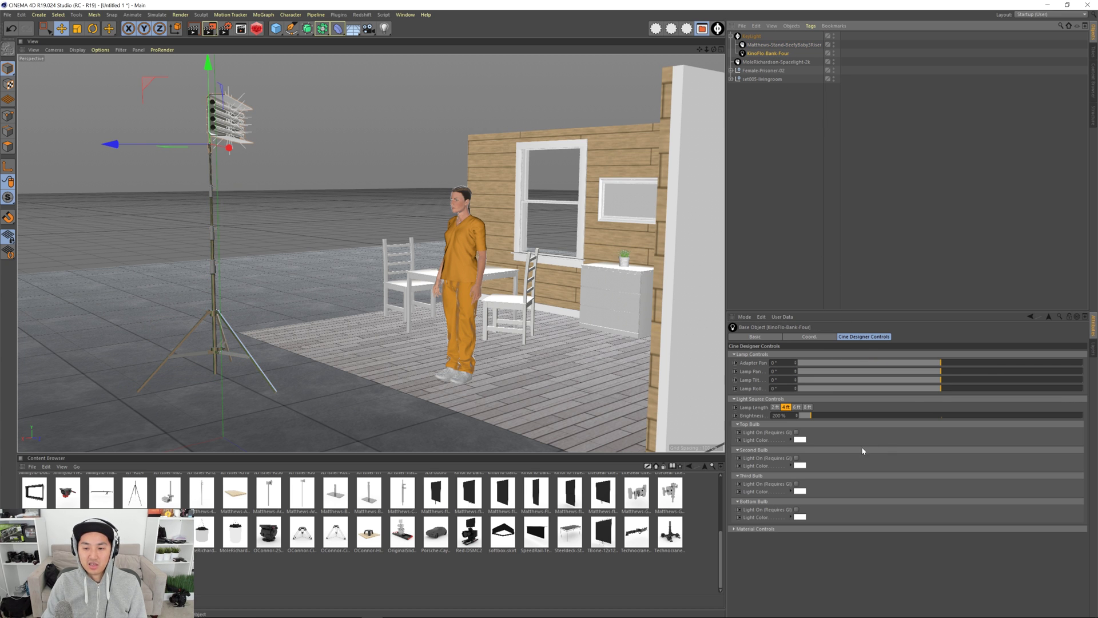
left_click_drag(938, 381, 907, 388)
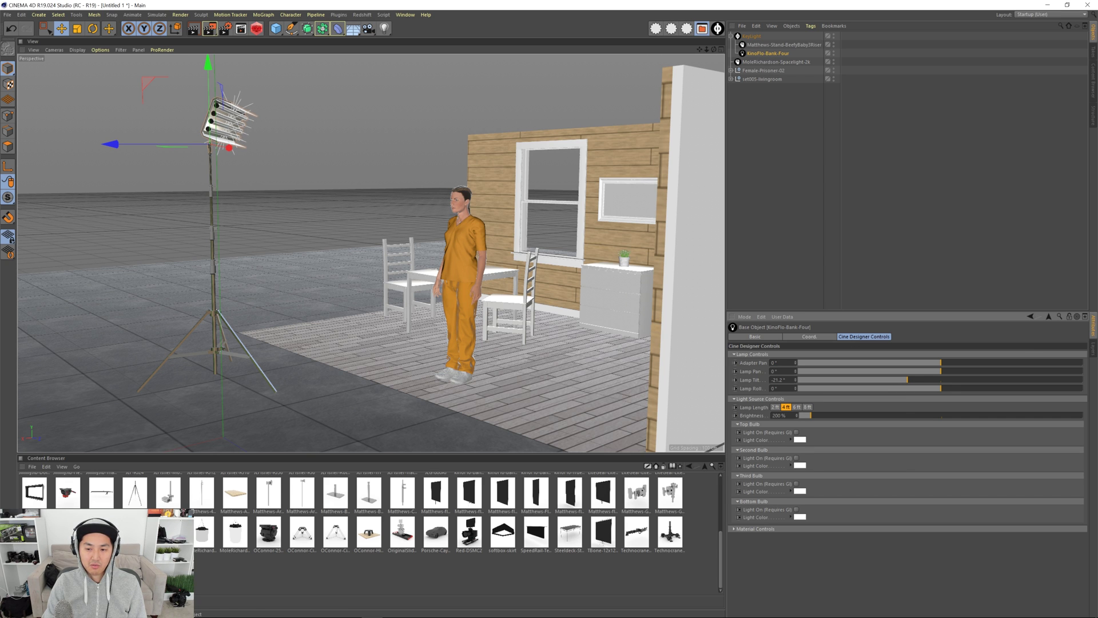
left_click_drag(469, 253, 493, 269, "alt")
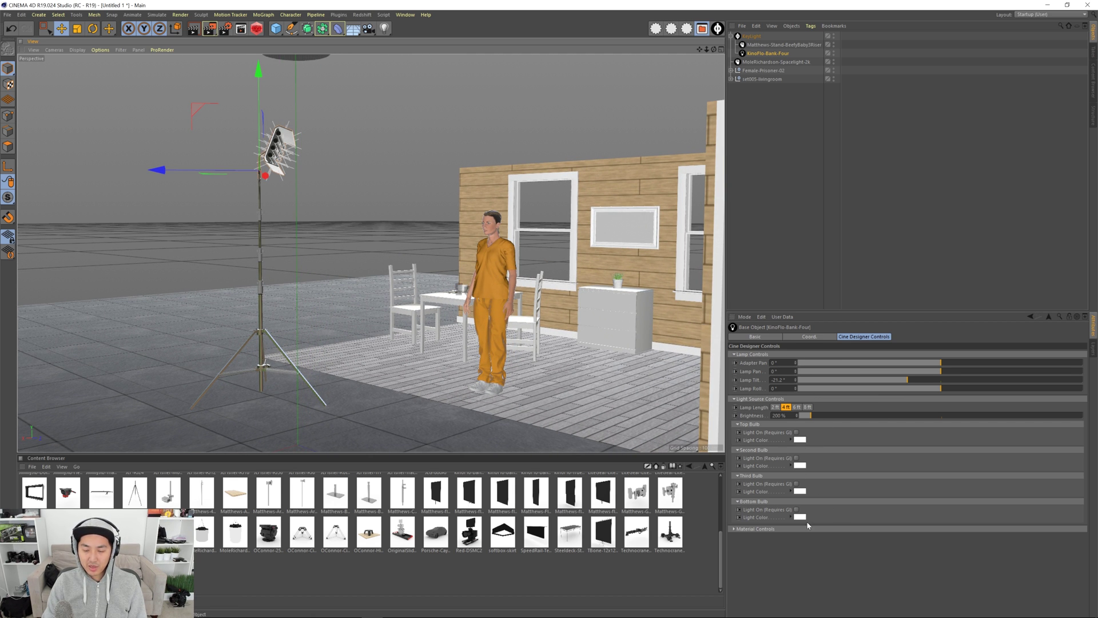
left_click(766, 529)
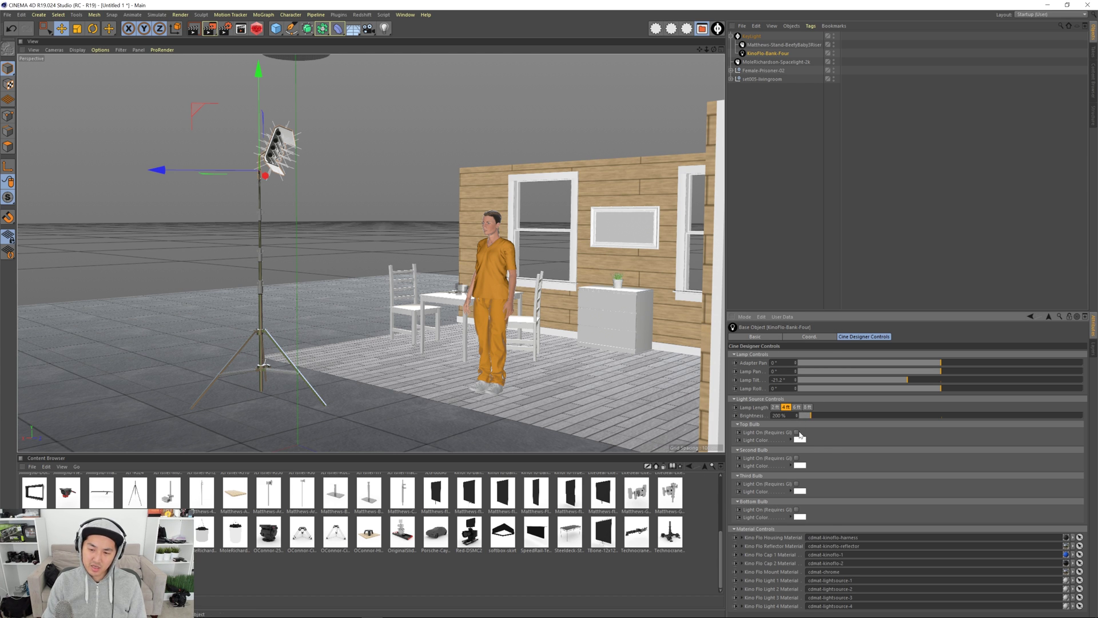
left_click(784, 532)
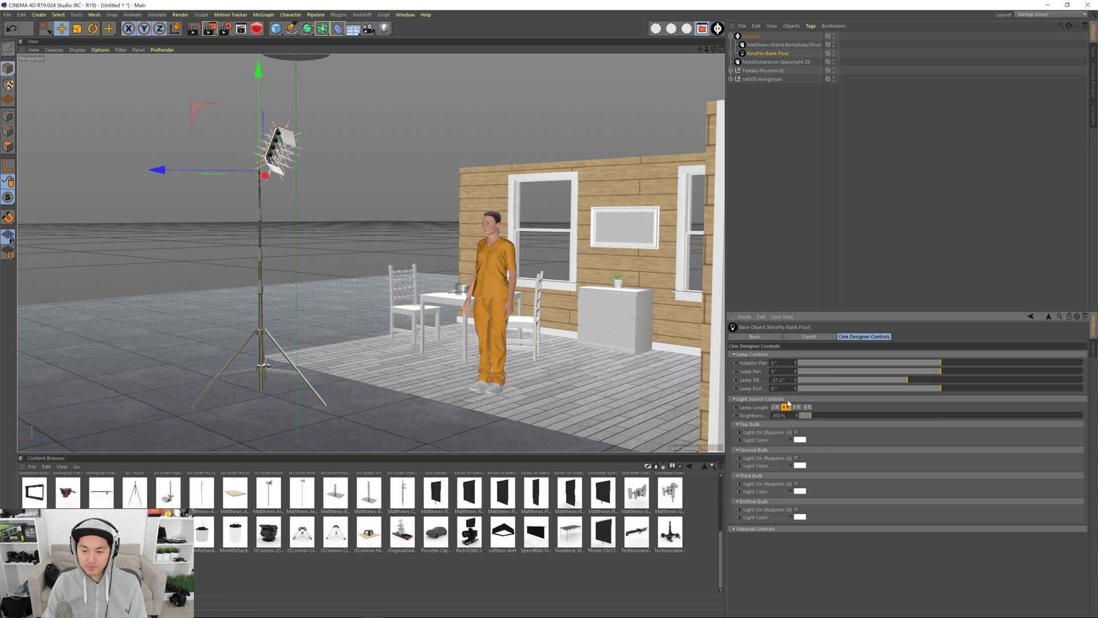
Step: Try the KinoFlo's adapter pan in both directions and leave it at about -11.6°, viewing the mount up close
left_click_drag(938, 364, 966, 364)
right_click_drag(247, 167, 488, 204, "alt")
middle_click_drag(401, 195, 357, 278, "alt")
mouse_move(306, 279)
left_mouse_down("alt")
mouse_move(374, 326)
mouse_move(320, 294)
left_mouse_up("alt")
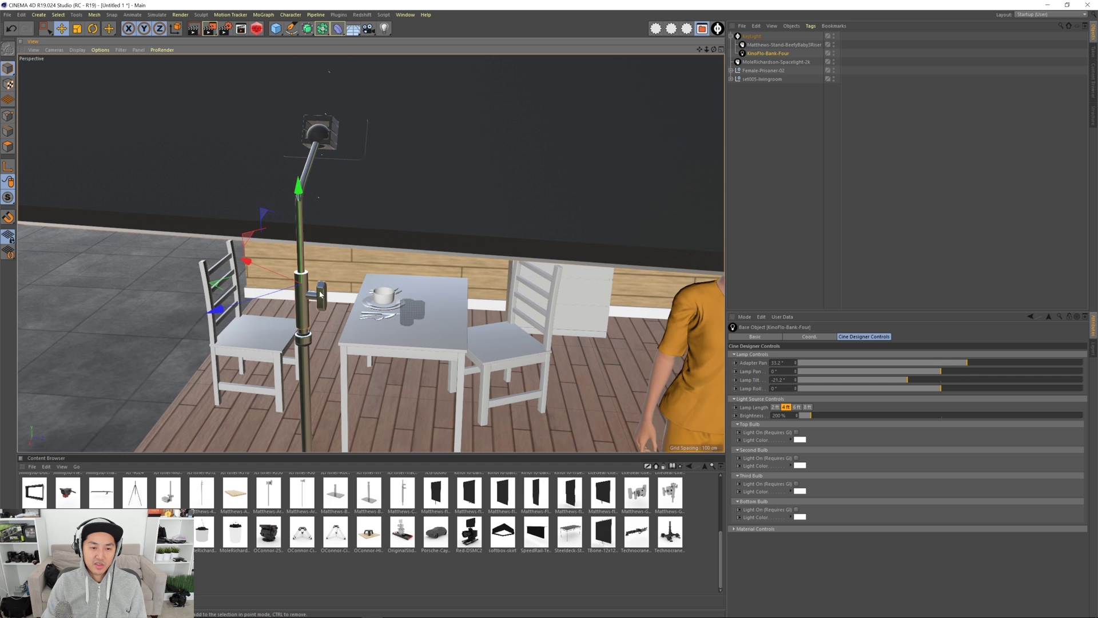
left_click_drag(967, 362, 928, 368)
middle_click_drag(581, 275, 534, 332, "alt")
left_click_drag(534, 332, 526, 286, "alt")
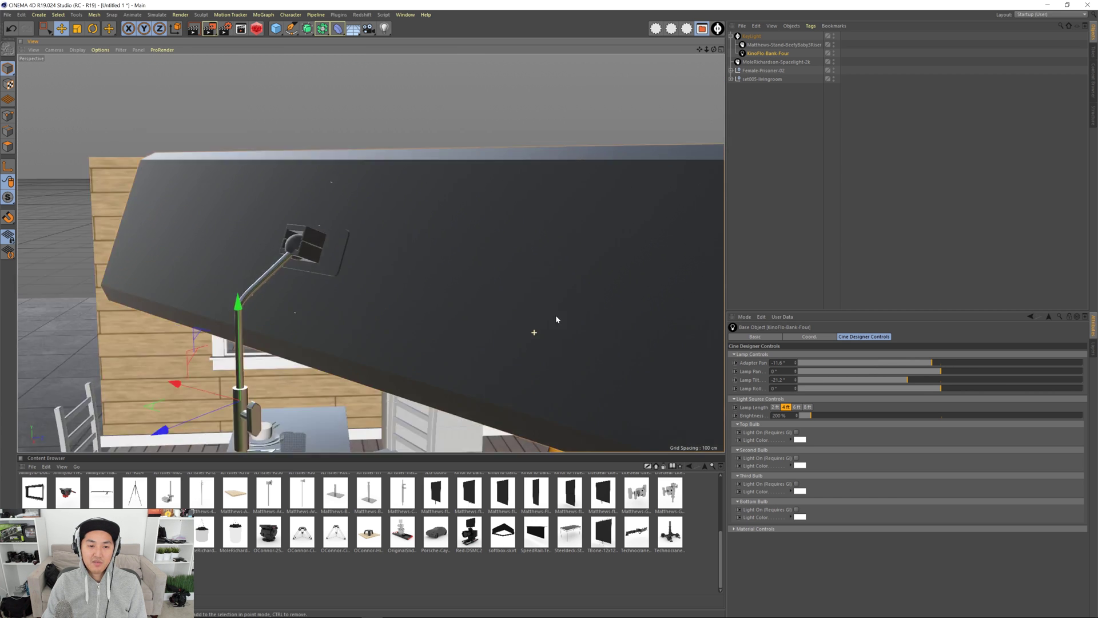
left_click_drag(371, 252, 515, 326, "alt")
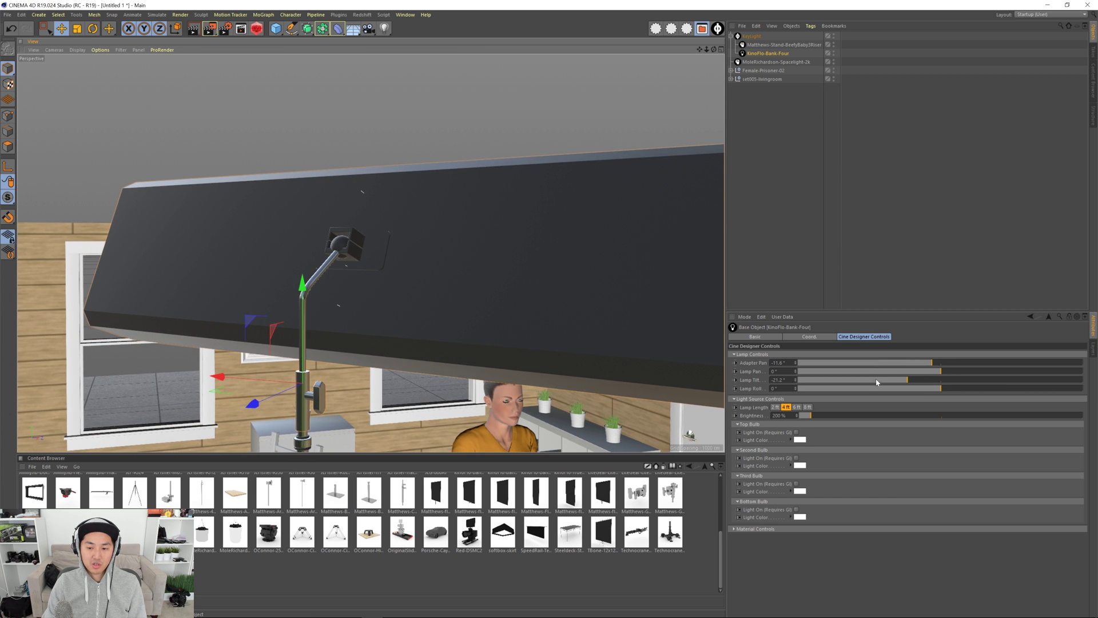
Step: Adjust the KinoFlo's lamp pan to about -8.6°, its roll to about 0.4° and its tilt to 0°
left_click_drag(944, 372, 750, 393)
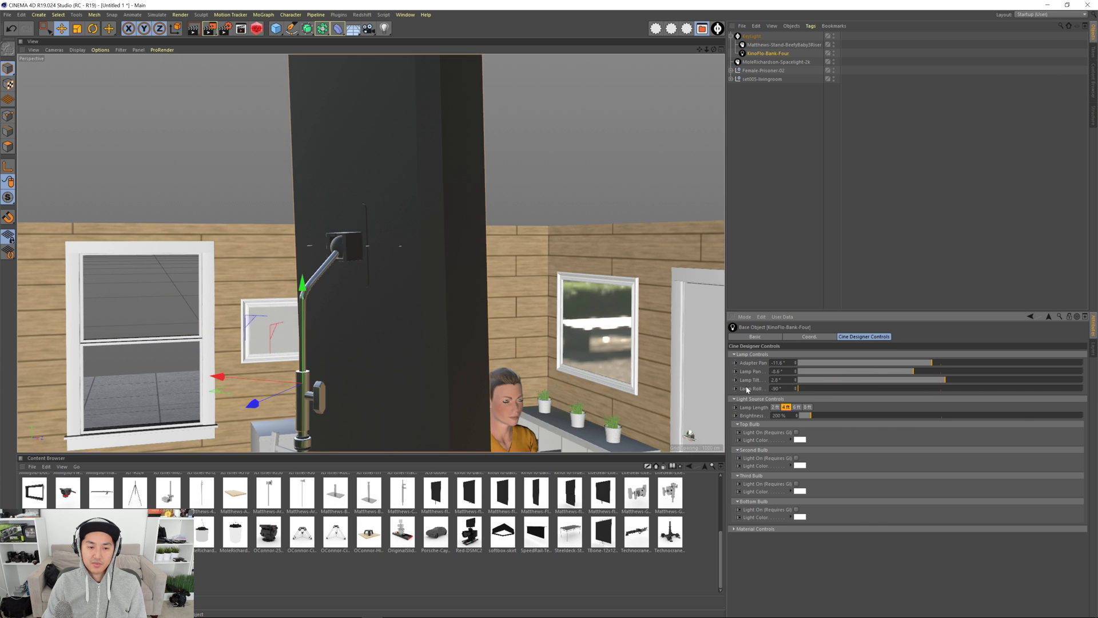
left_click_drag(842, 392, 930, 394)
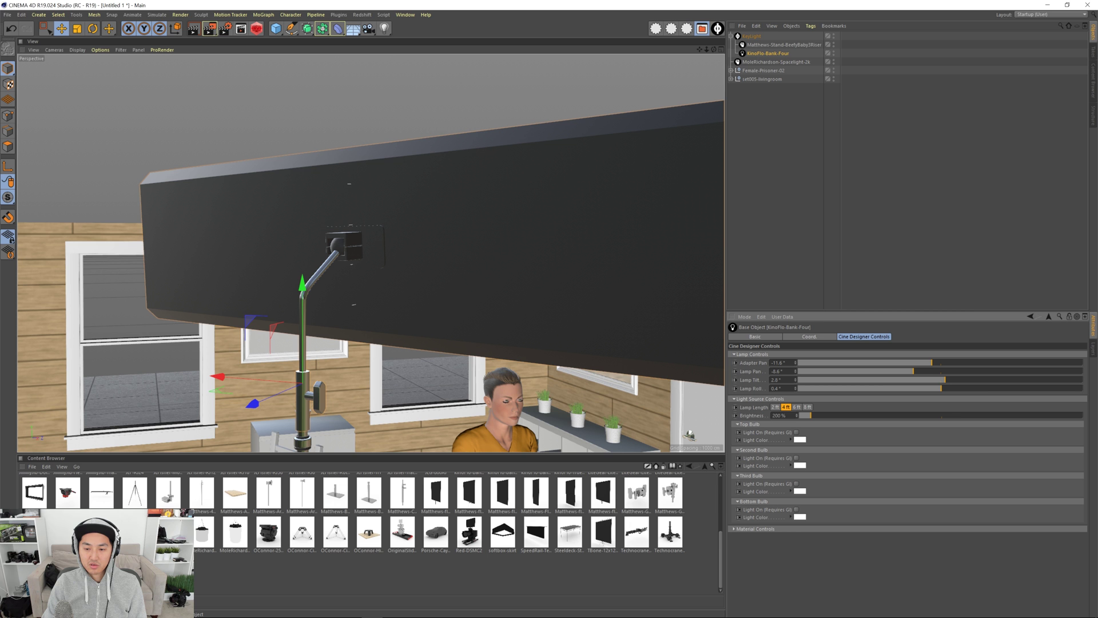
type("0")
key("Return")
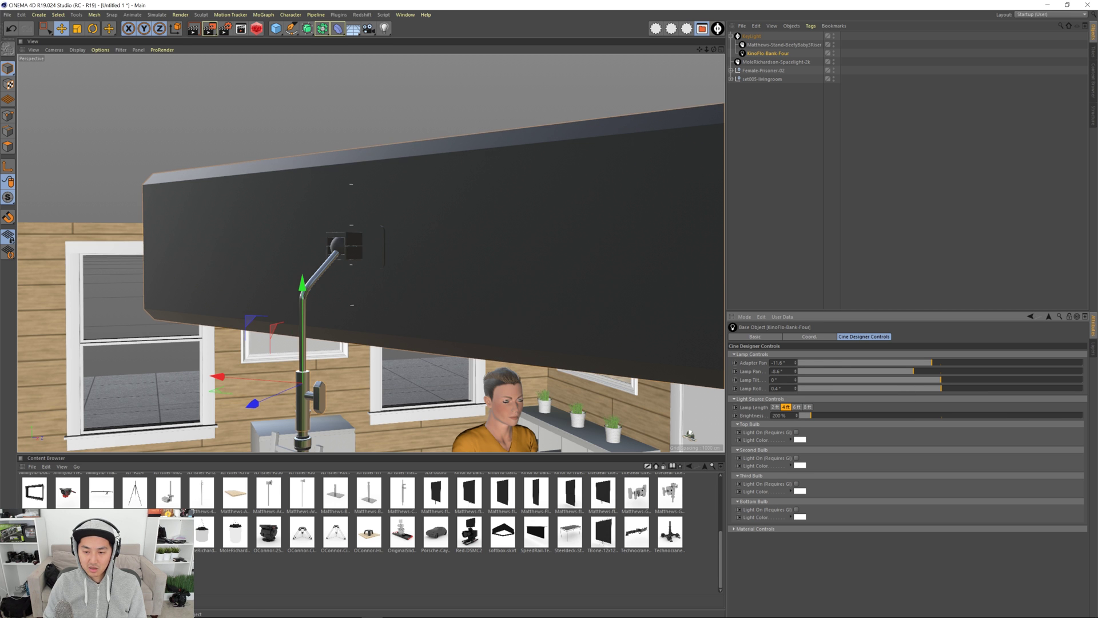
Step: Examine the KinoFlo's aim and position relative to the standing woman from around the set
right_click_drag(562, 294, 492, 299, "alt")
middle_click_drag(492, 298, 490, 247, "alt")
left_click_drag(531, 242, 489, 266, "alt")
right_click_drag(687, 300, 589, 321, "alt")
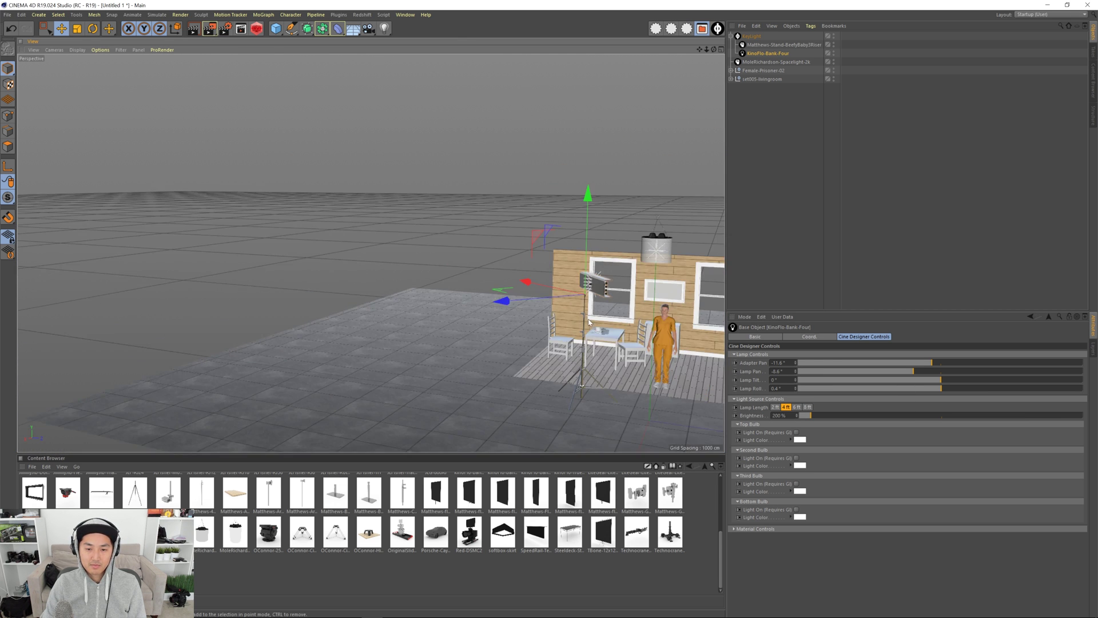
middle_click_drag(589, 321, 384, 289, "alt")
left_click_drag(463, 304, 427, 267, "alt")
right_click_drag(458, 275, 615, 316, "alt")
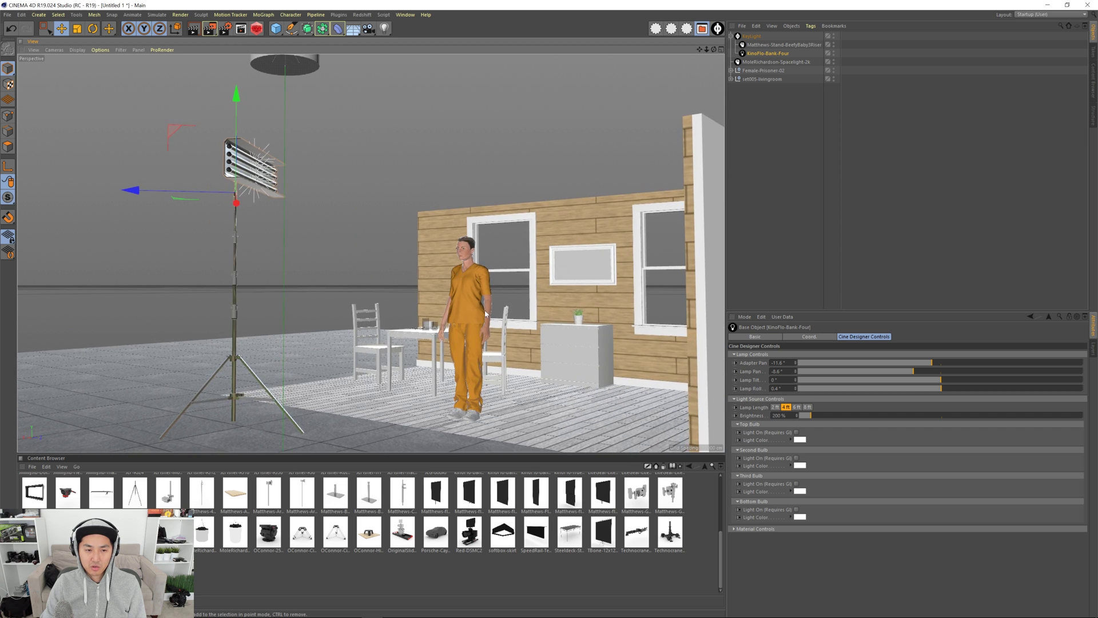
middle_click_drag(469, 286, 490, 271, "alt")
left_click_drag(485, 268, 485, 298, "alt")
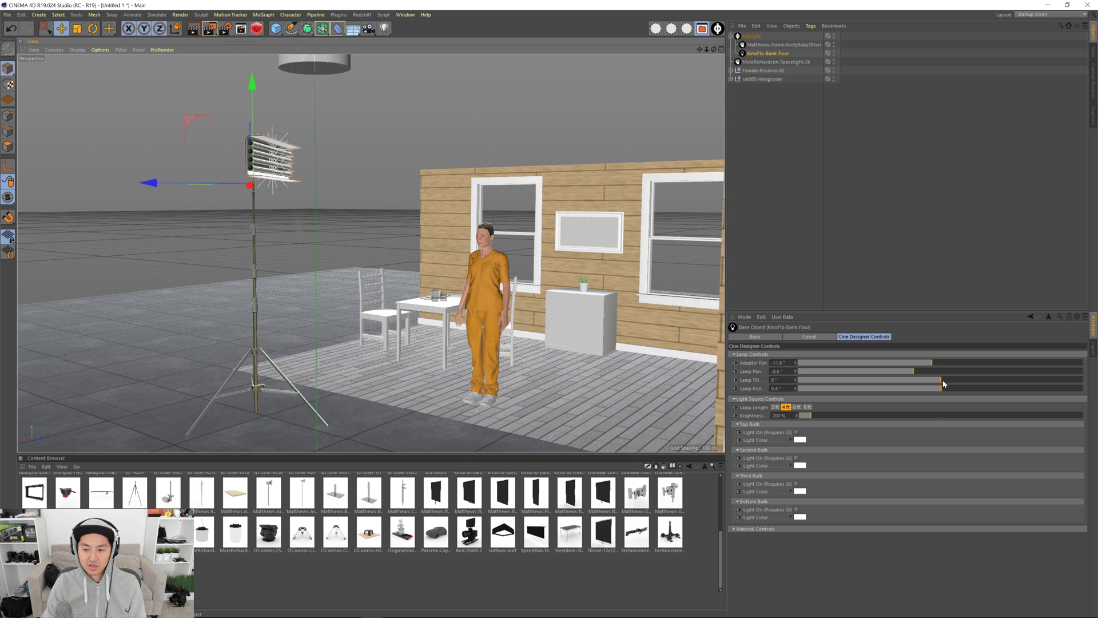
Step: Tilt the KinoFlo lamp to about -21° and swing its adapter pan to about 15°, checking the aim on the woman
left_click_drag(940, 382, 908, 384)
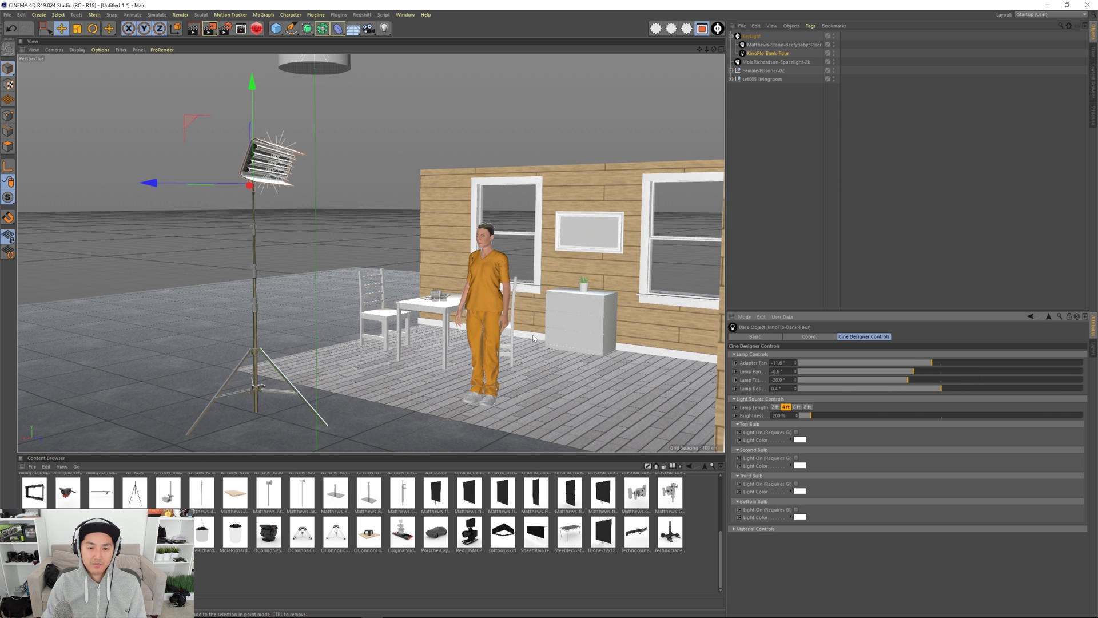
middle_click_drag(483, 278, 483, 289, "alt")
left_click_drag(483, 291, 303, 320, "alt")
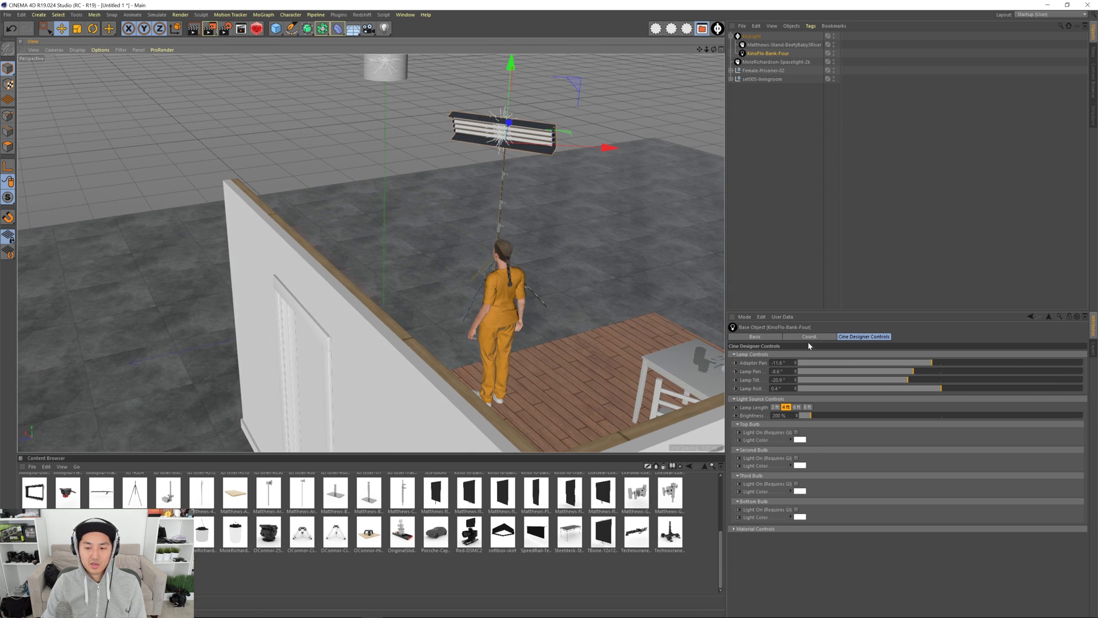
mouse_move(937, 364)
left_mouse_down()
mouse_move(926, 364)
mouse_move(954, 363)
left_mouse_up()
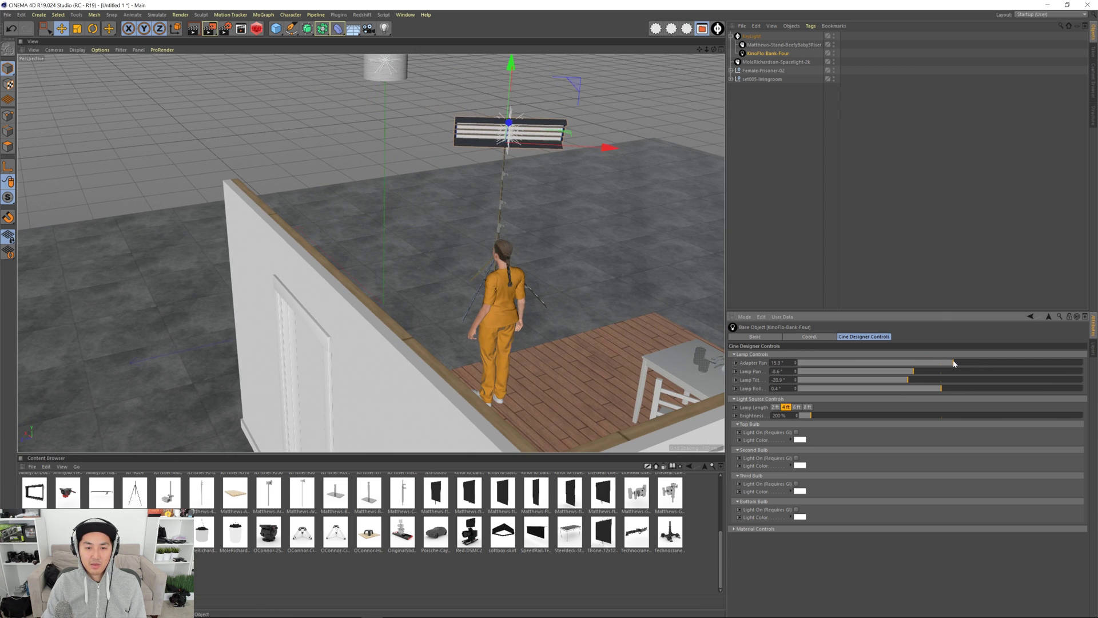
left_click_drag(536, 274, 608, 286, "alt")
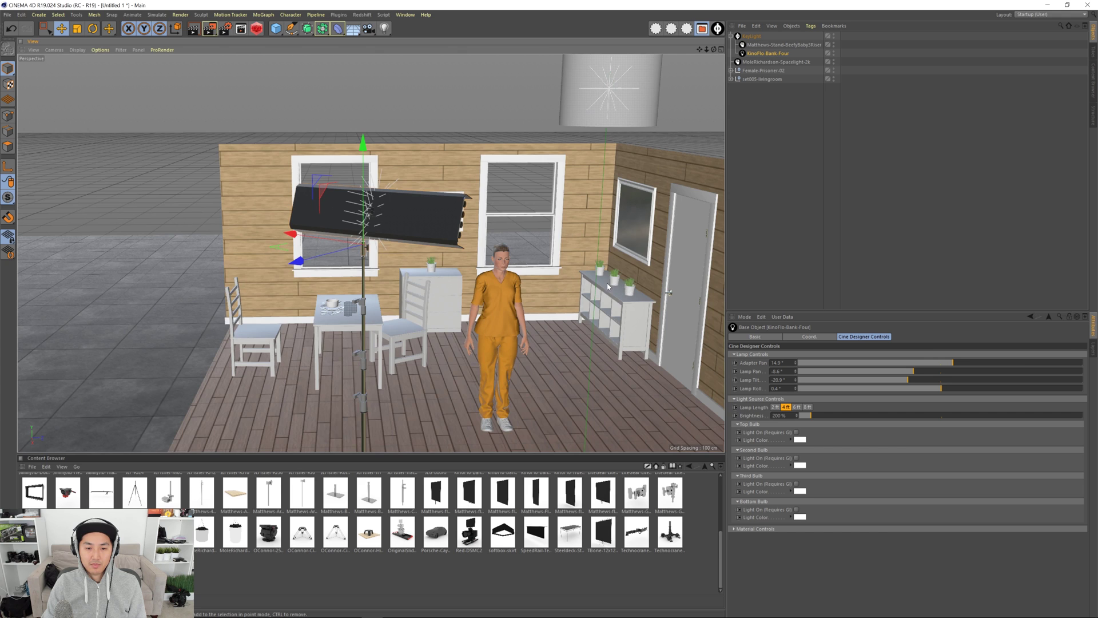
left_click_drag(498, 313, 472, 257, "alt")
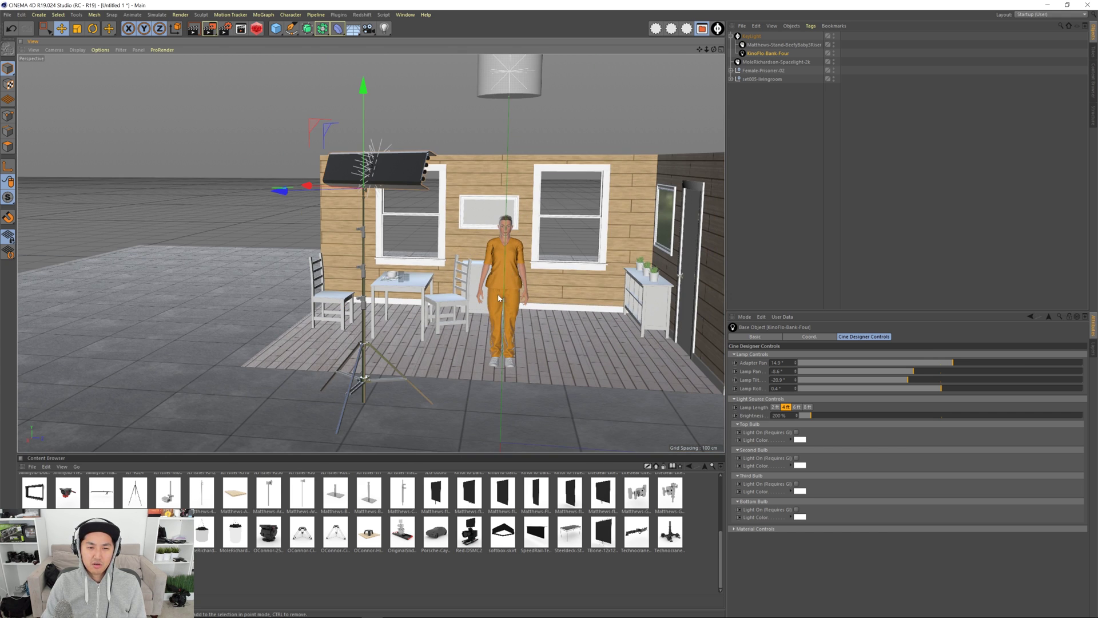
left_click_drag(499, 298, 445, 257, "alt")
Step: Turn on the KinoFlo's top bulb and inspect its light on the fixture, the woman and the set
left_click(796, 433)
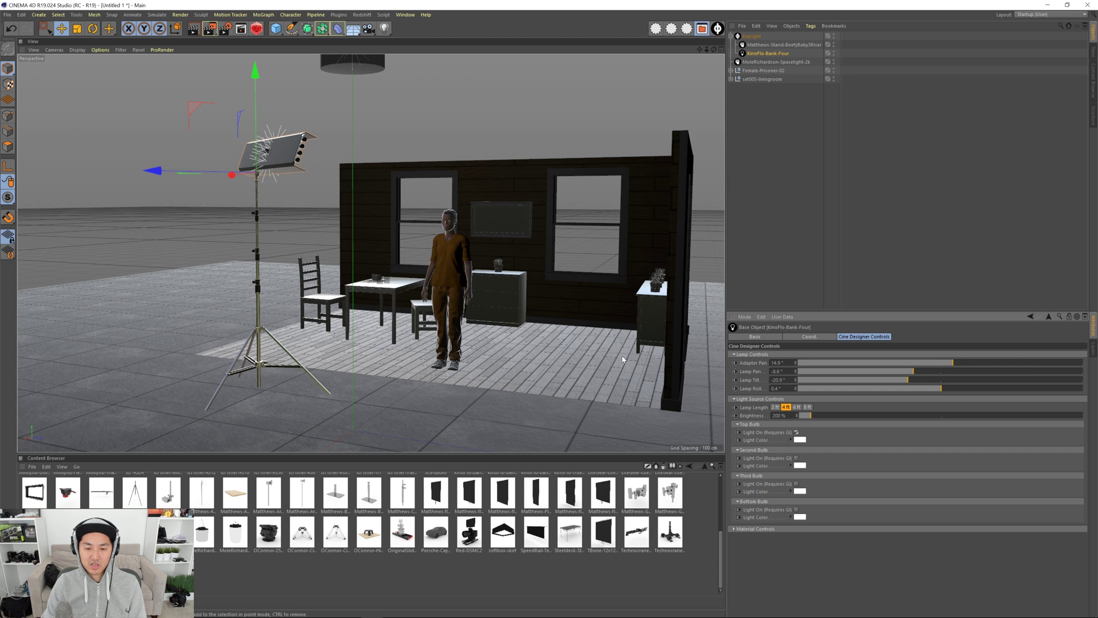
scroll(450, 236, "up", 5)
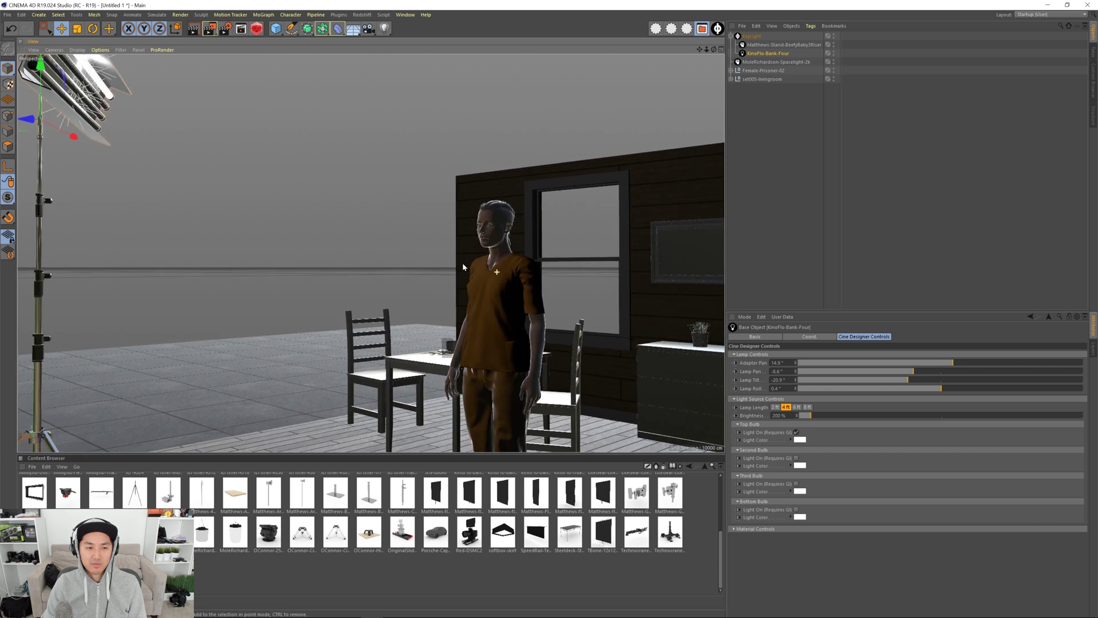
scroll(463, 267, "down", 6)
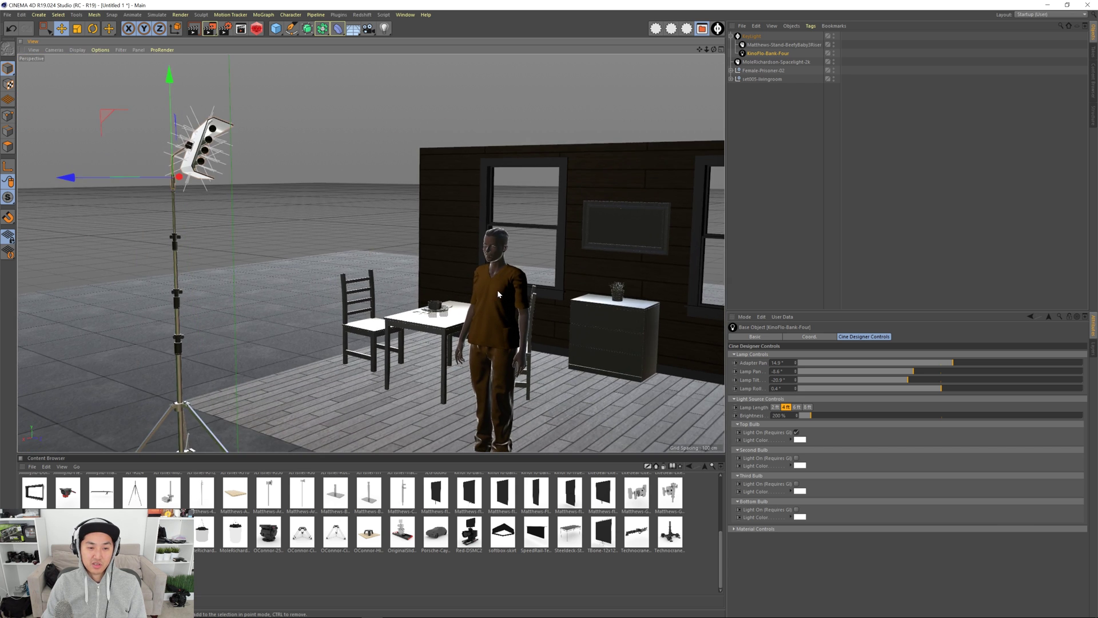
scroll(241, 149, "up", 5)
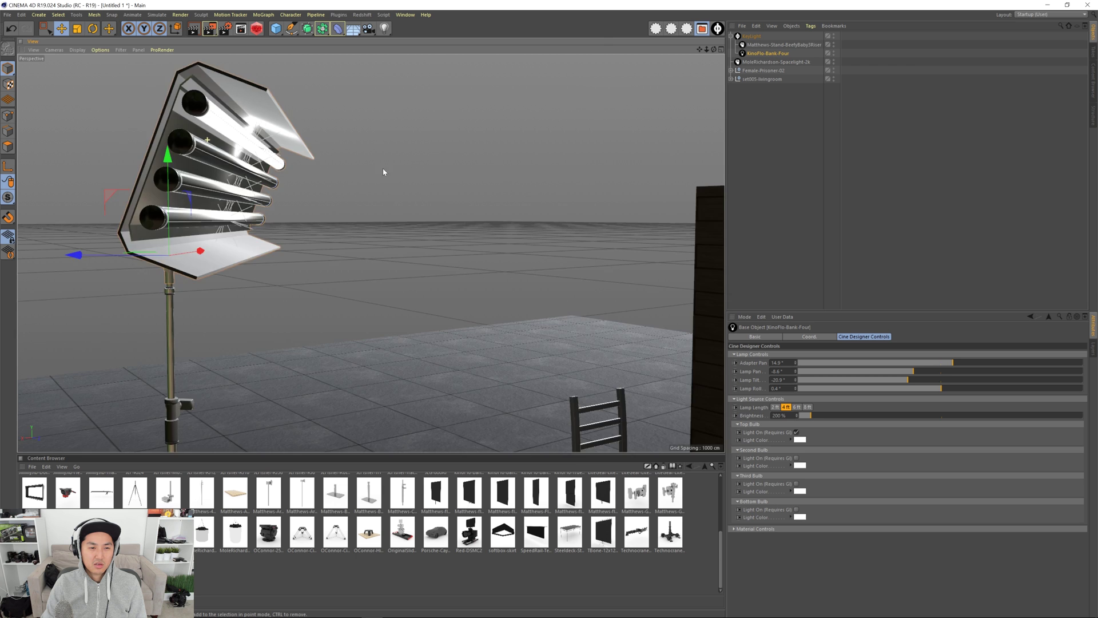
scroll(207, 162, "down", 5)
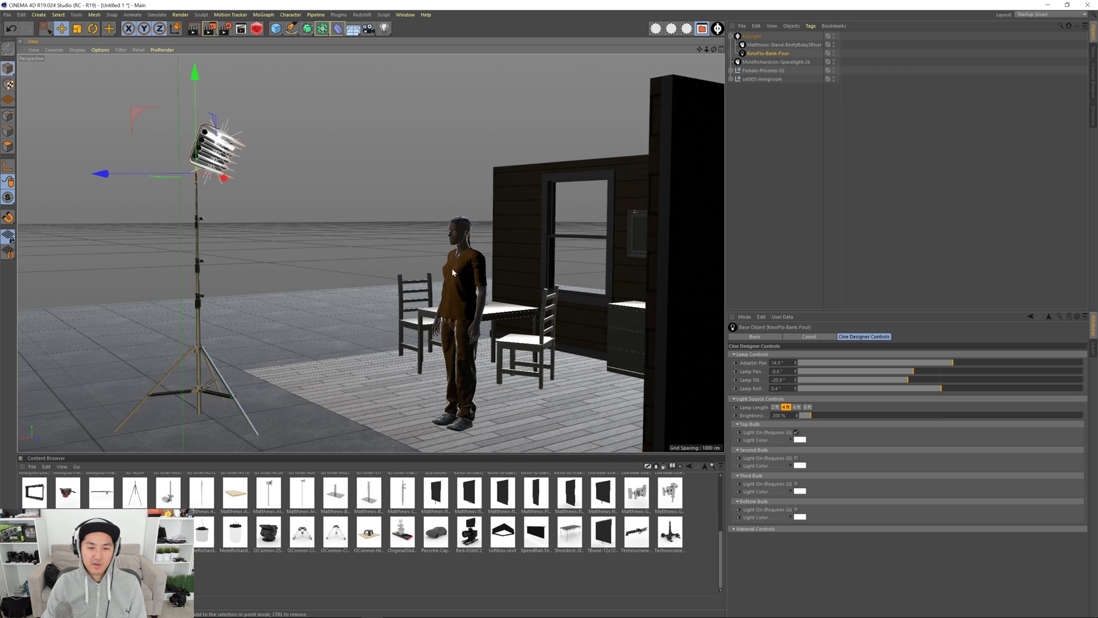
left_click_drag(453, 269, 465, 245, "alt")
scroll(461, 252, "down", 2)
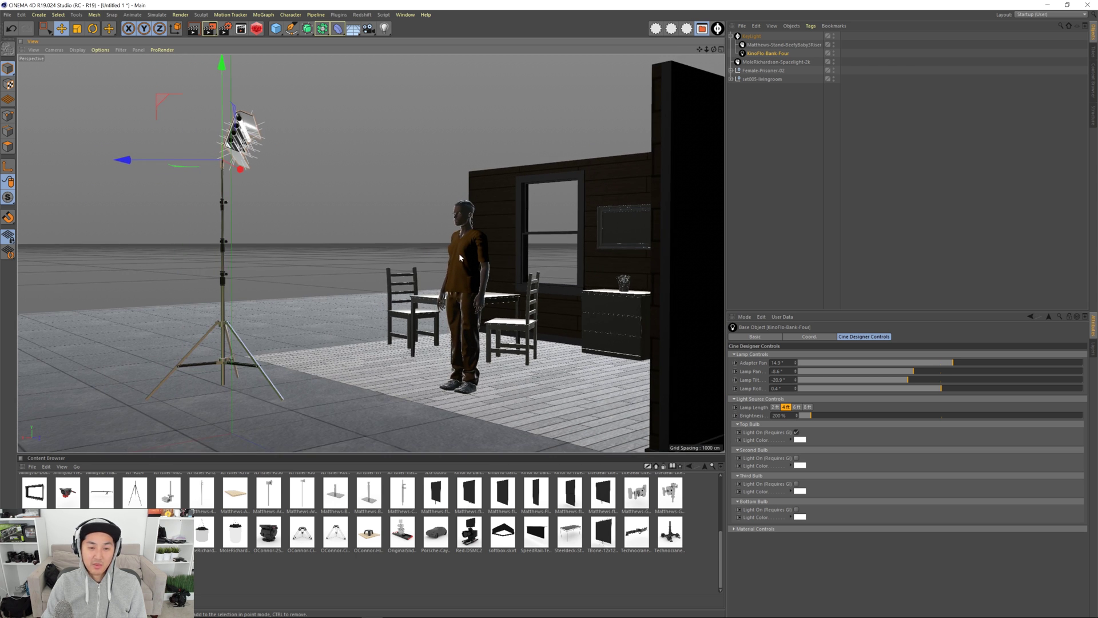
Step: Turn on the KinoFlo's second, third and bottom bulbs and frame the light, woman and table for rendering
left_click(797, 458)
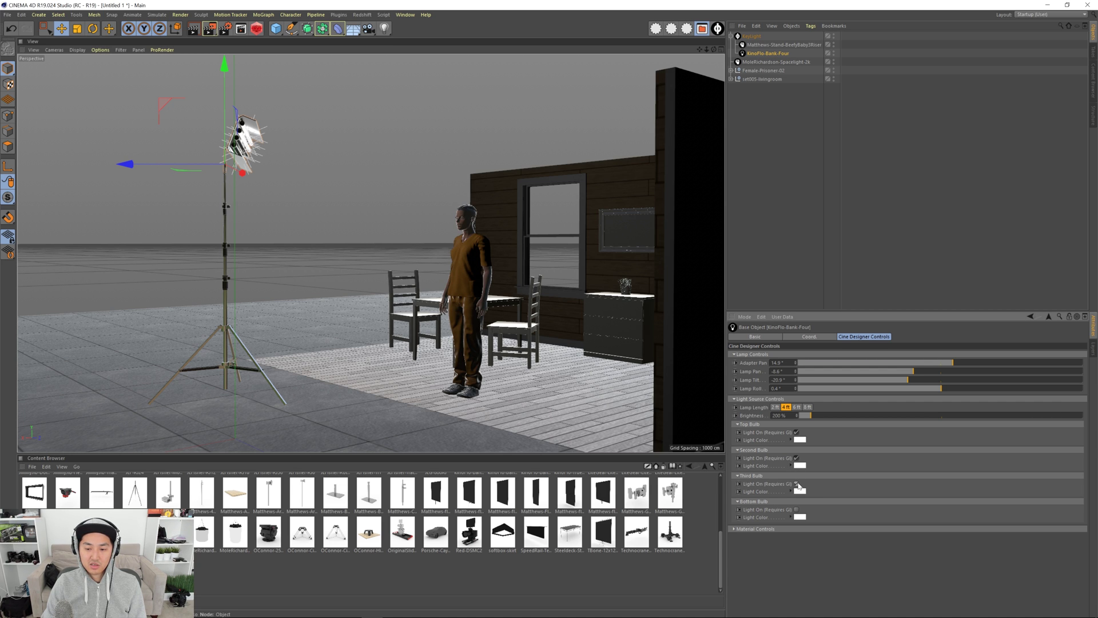
left_click(797, 511)
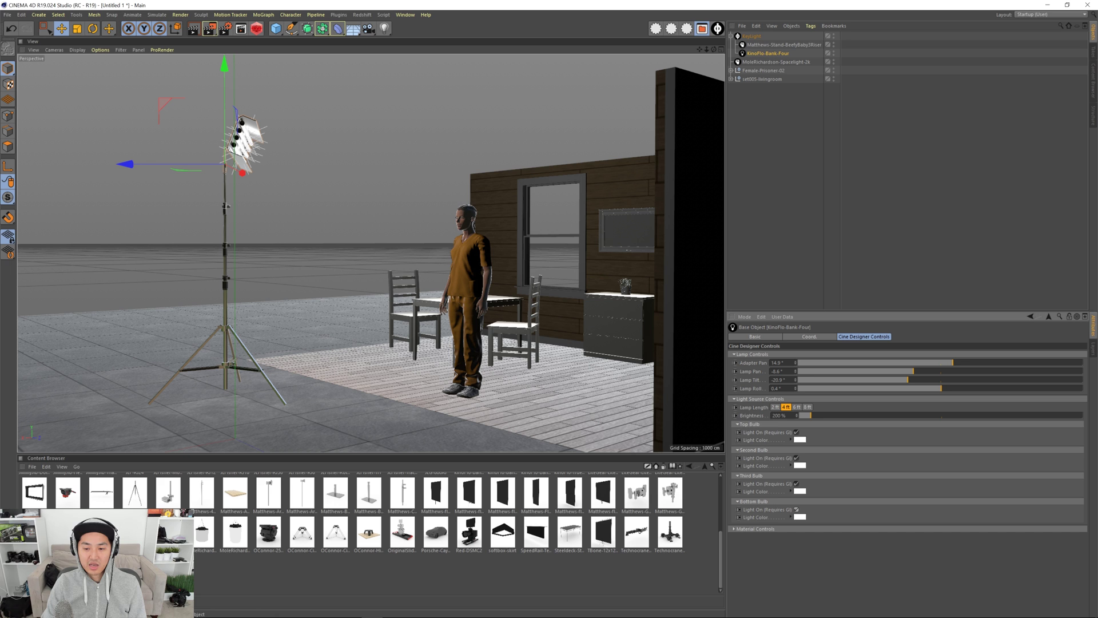
mouse_move(478, 250)
left_mouse_down("alt")
mouse_move(454, 262)
mouse_move(390, 251)
mouse_move(471, 269)
mouse_move(458, 252)
left_mouse_up("alt")
left_click_drag(345, 242, 240, 181, "alt")
right_click_drag(311, 188, 349, 220, "alt")
left_click_drag(531, 289, 518, 262, "alt")
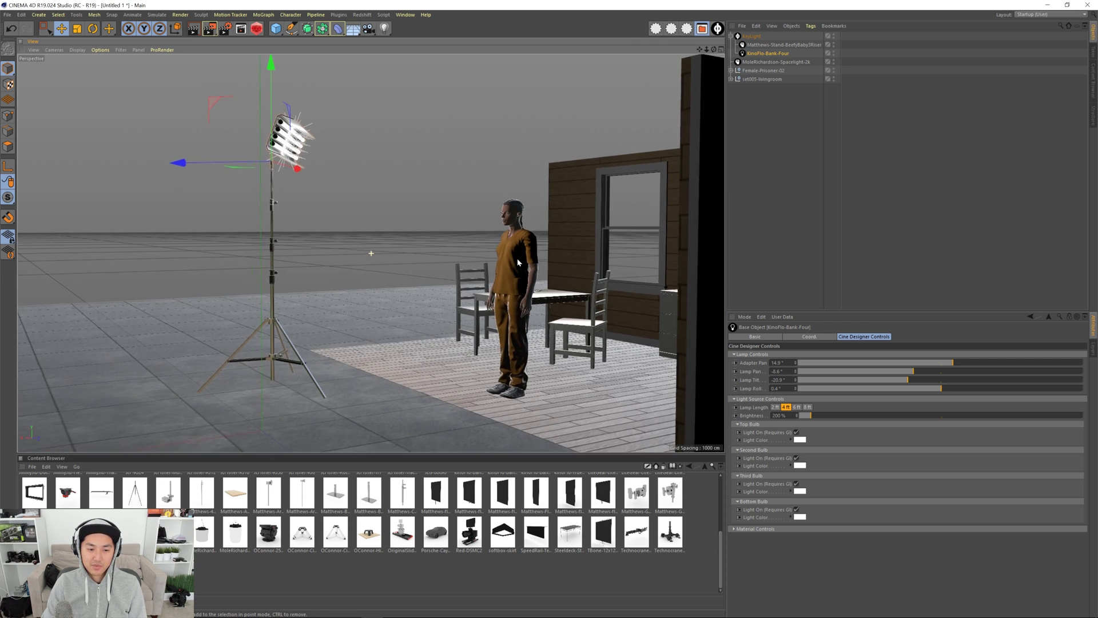
Step: Disable Ambient Occlusion and Global Illumination for rendering, and set the Physical blurriness, shadow and ambient occlusion subdivisions to 2
left_click(225, 28)
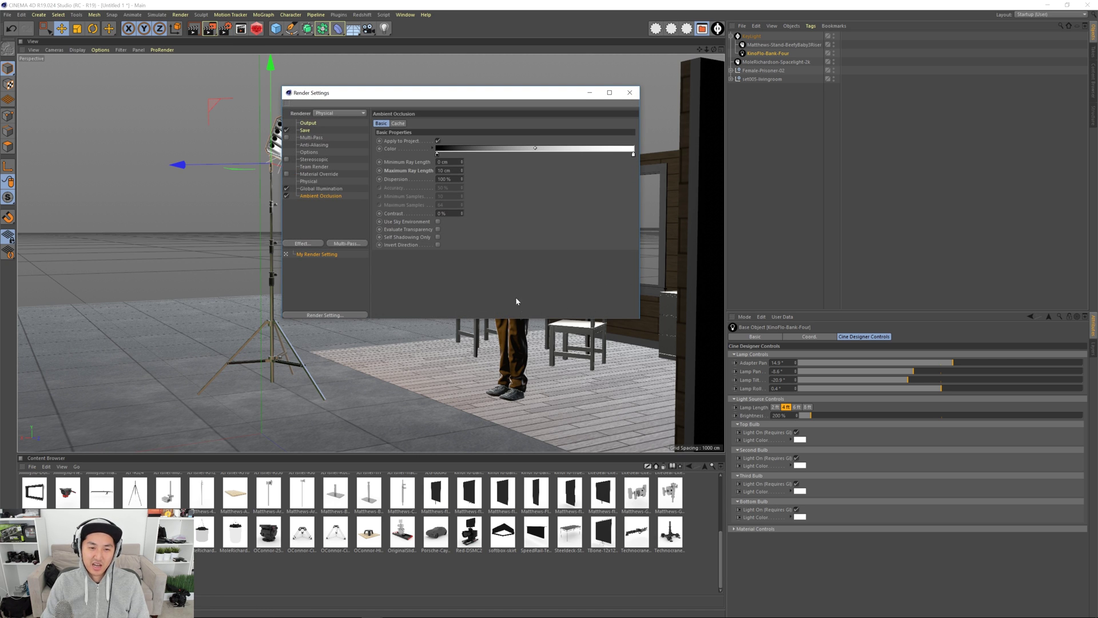
left_click(287, 196)
left_click(287, 188)
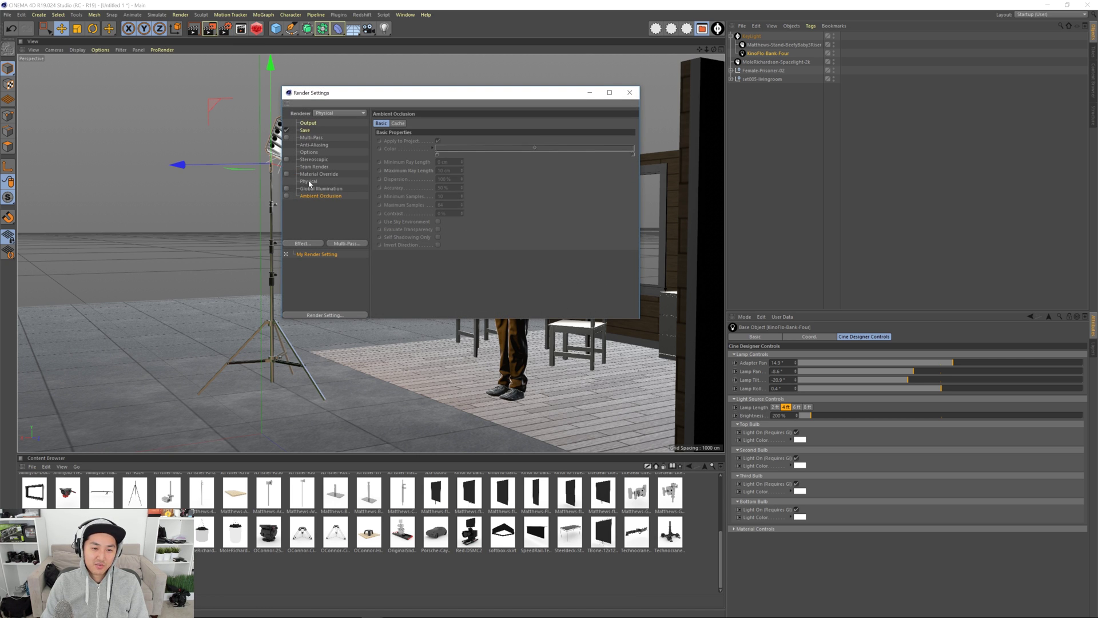
left_click(320, 181)
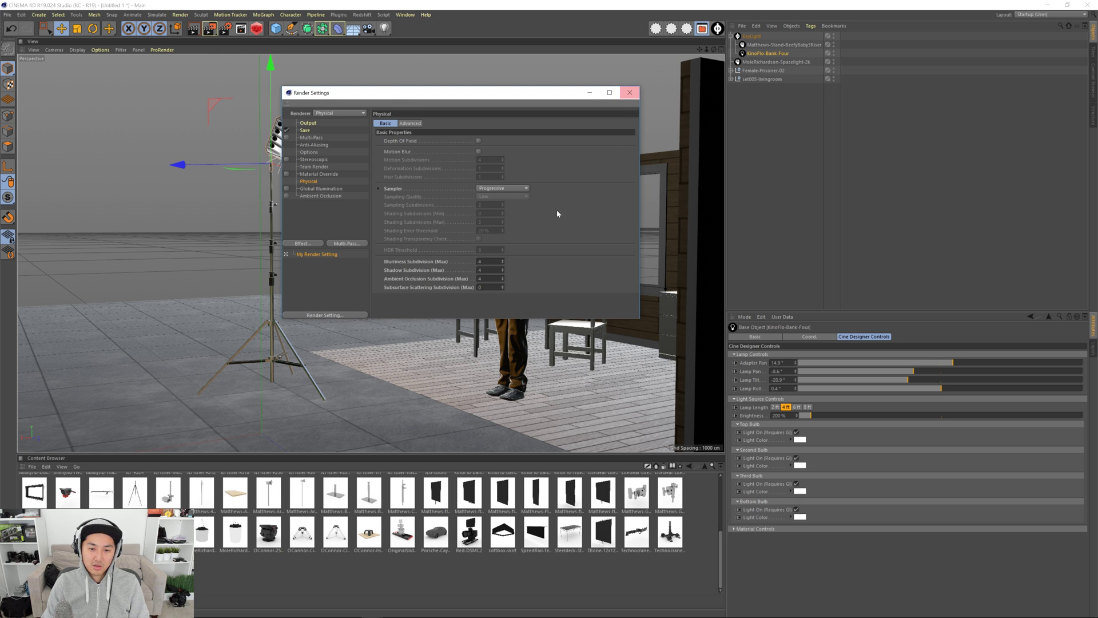
left_click(483, 261)
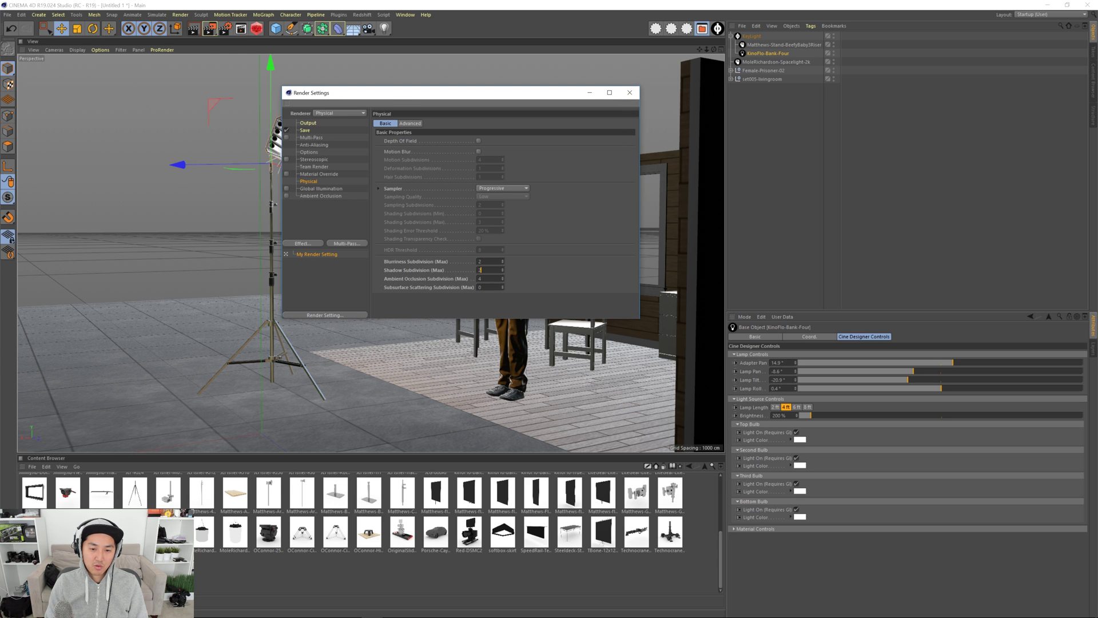
left_click(630, 92)
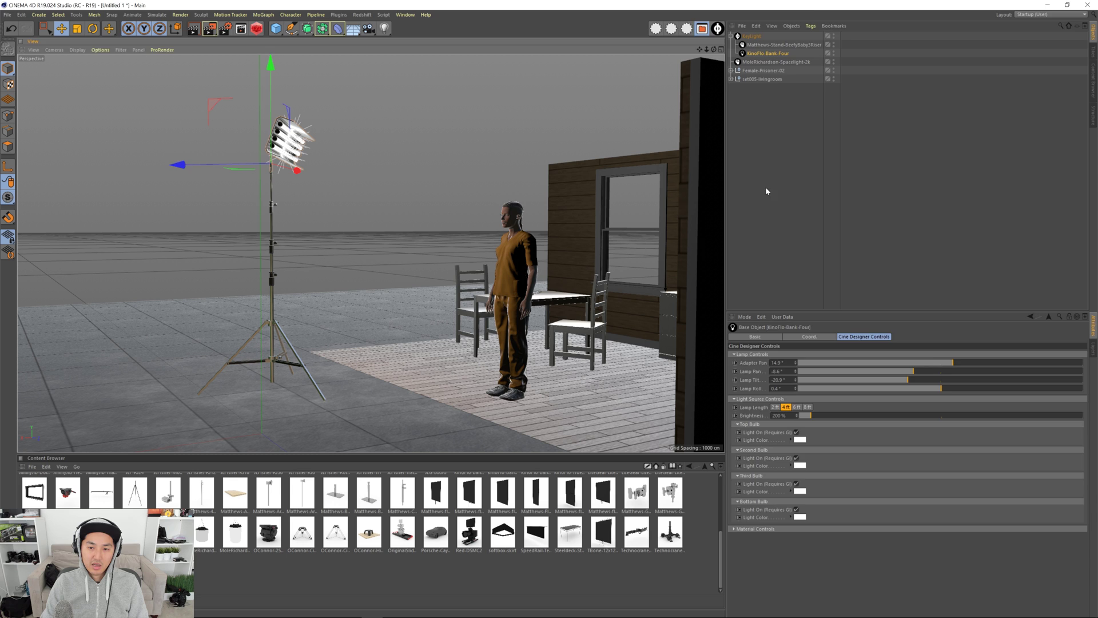
Step: Render a test image of the set without Global Illumination, stopping the render once the lighting can be judged
left_click(765, 189)
key("shift+r")
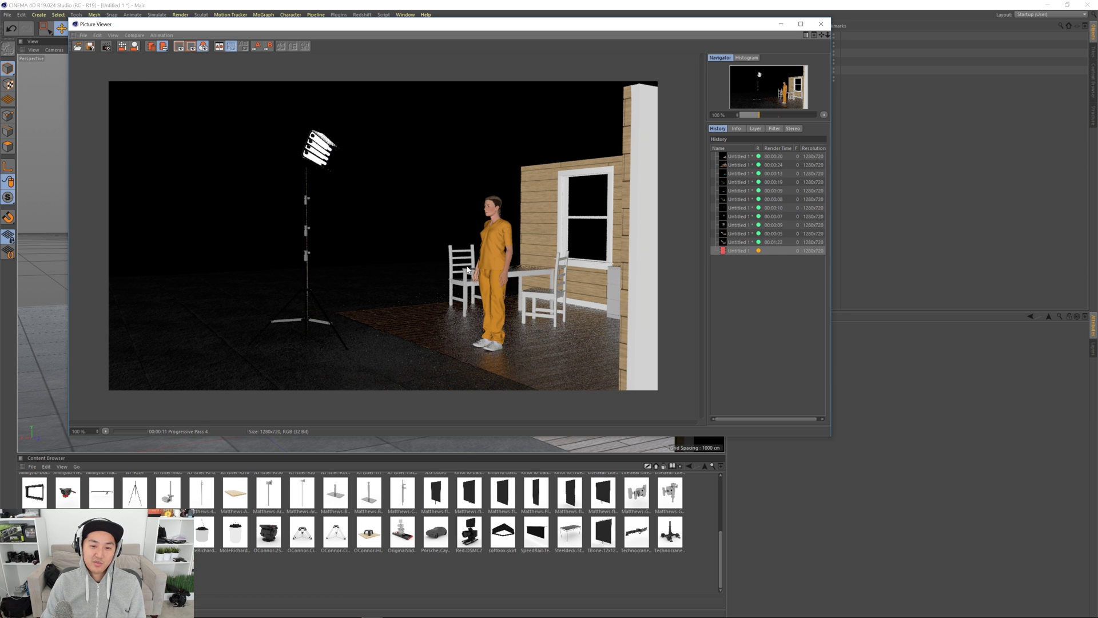
left_click(106, 47)
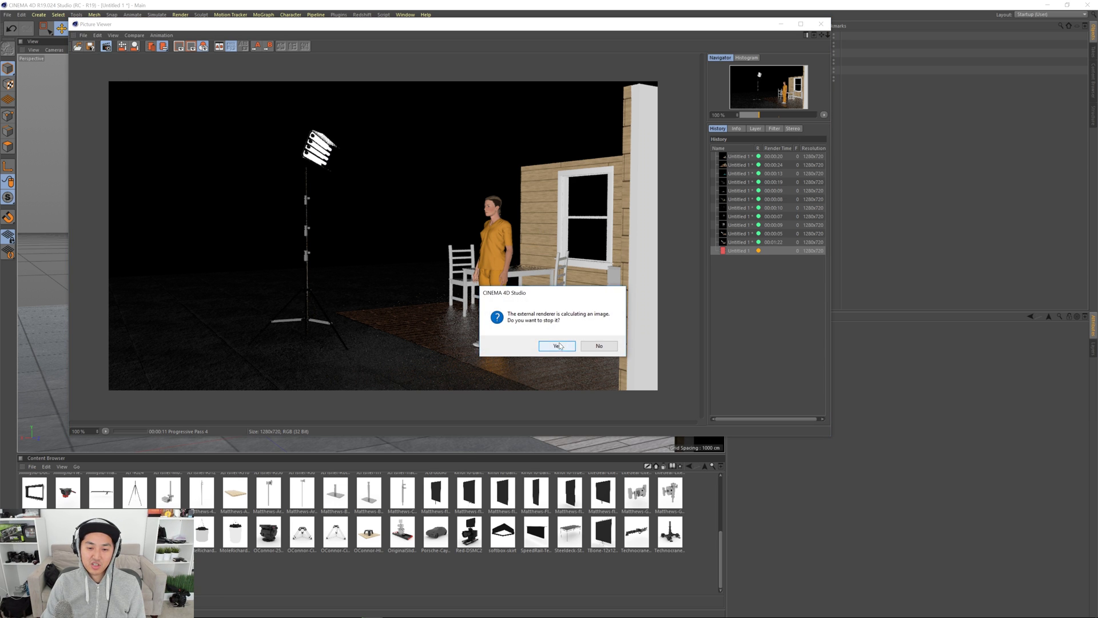
left_click(561, 346)
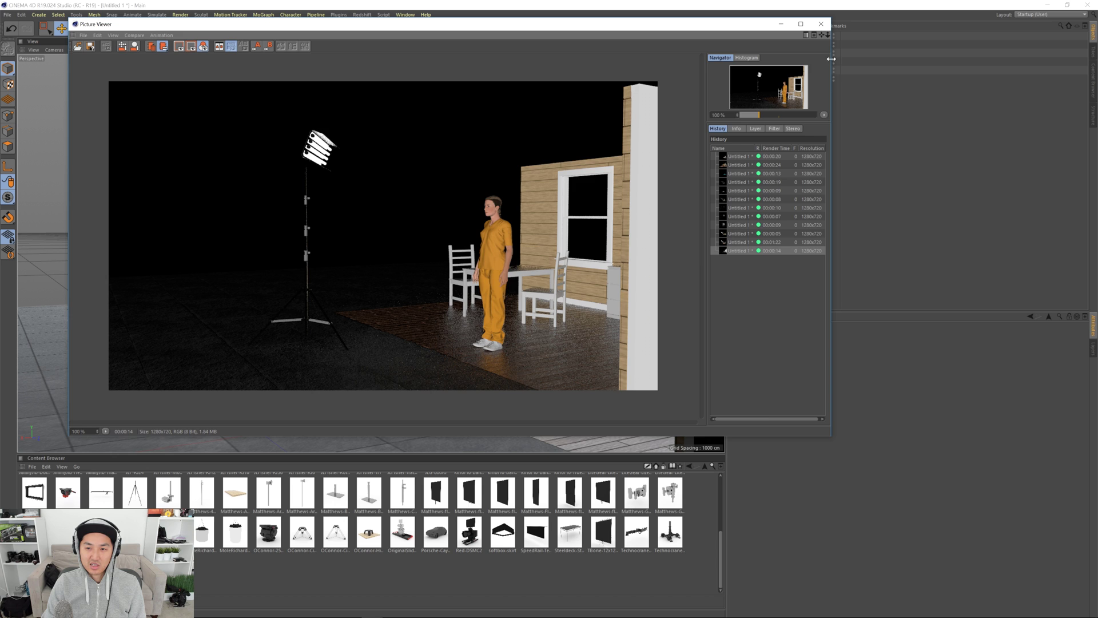
left_click(821, 23)
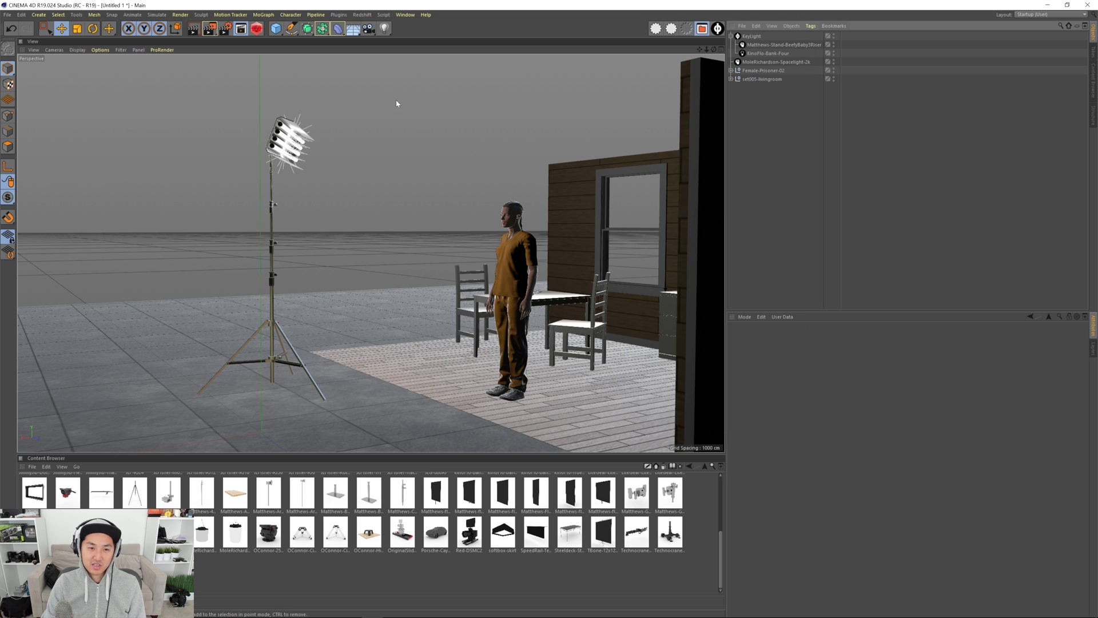
Step: Select the KinoFlo Bank Four again and re-enable Global Illumination and Ambient Occlusion in the render settings
left_click(759, 61)
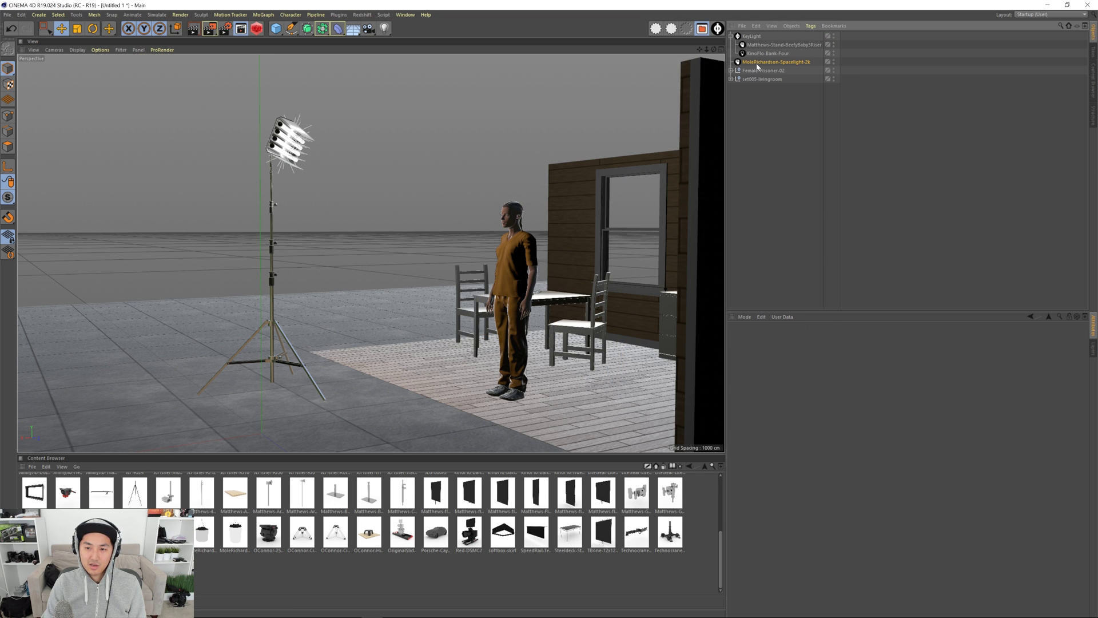
left_click(758, 55)
left_click_drag(514, 263, 493, 254, "alt")
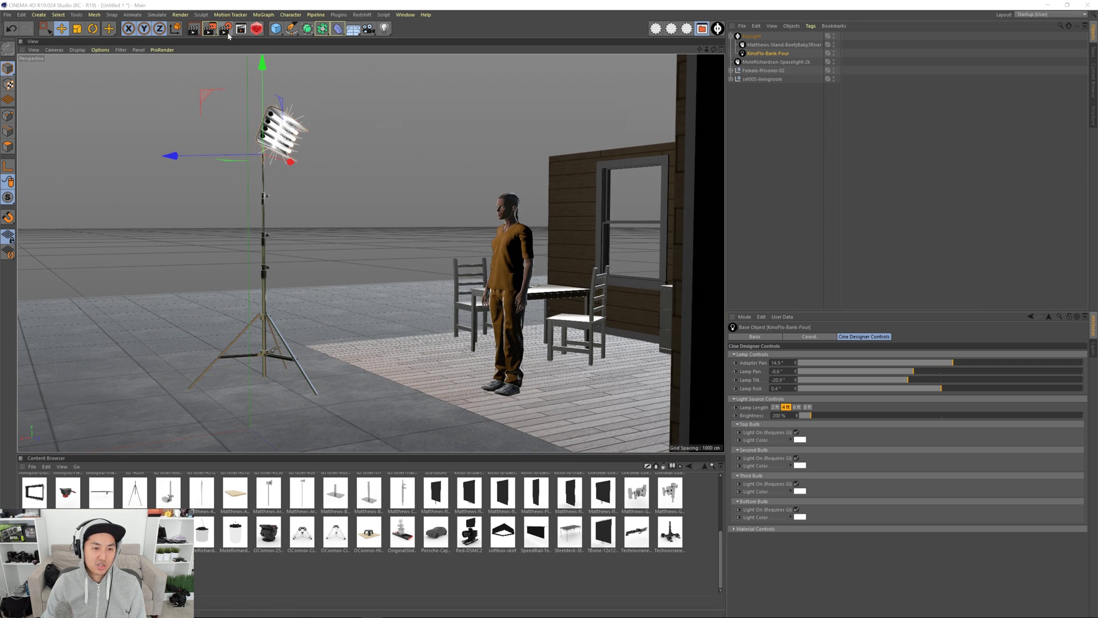
key("ctrl+b")
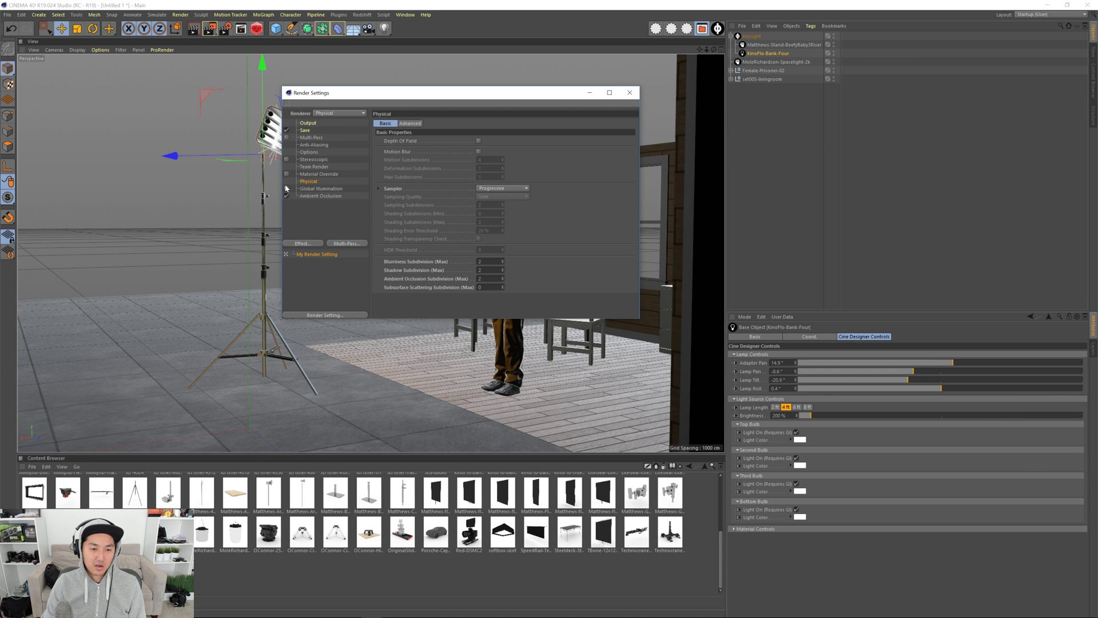
left_click(630, 92)
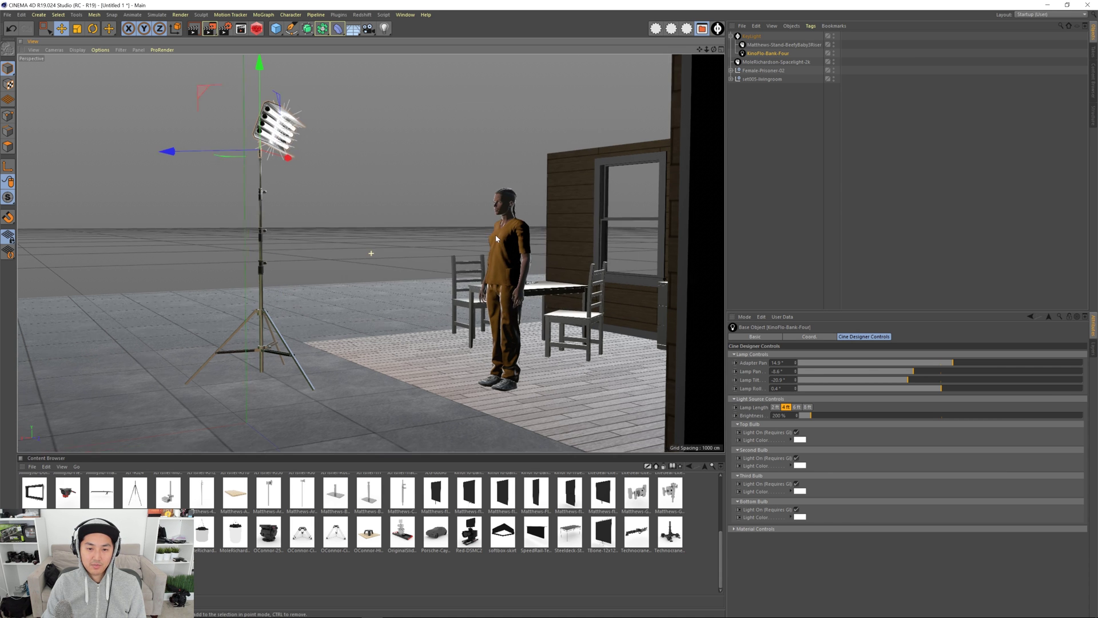
Step: Render the set with Global Illumination enabled to judge the KinoFlo's light, and stop the render after a few passes
left_click_drag(496, 236, 499, 232, "alt")
key("shift+r")
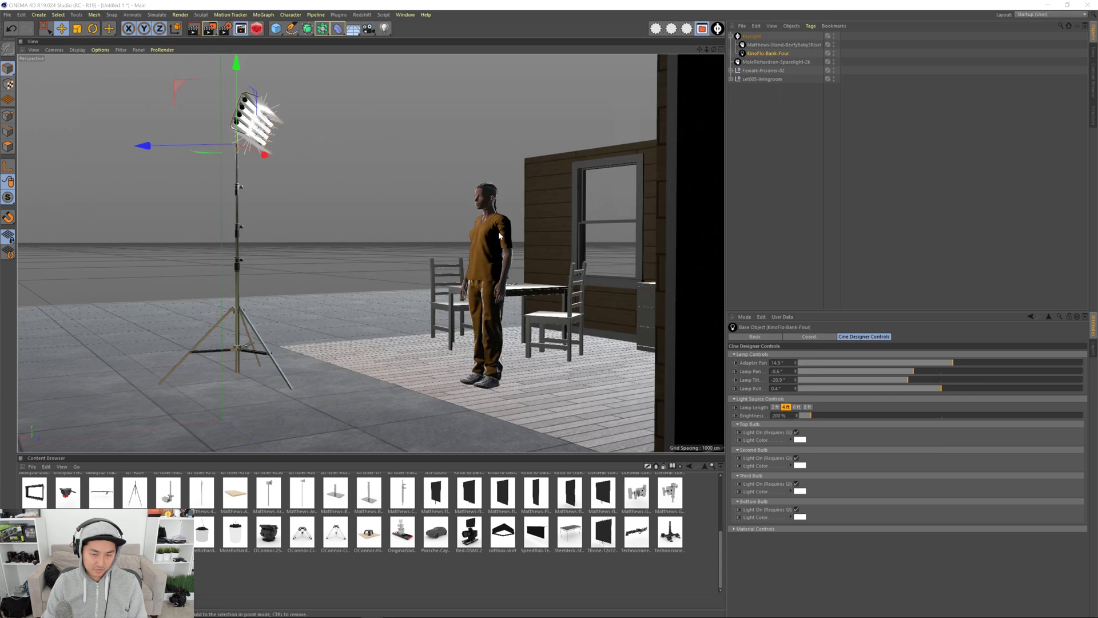
key("shift+r")
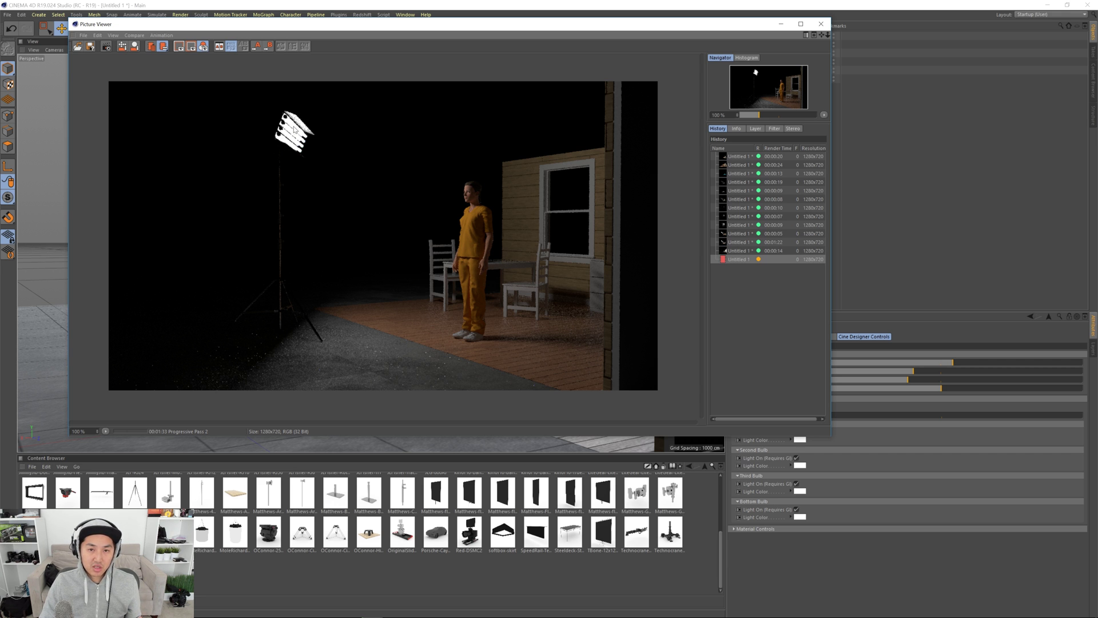
left_click(111, 50)
left_click(559, 347)
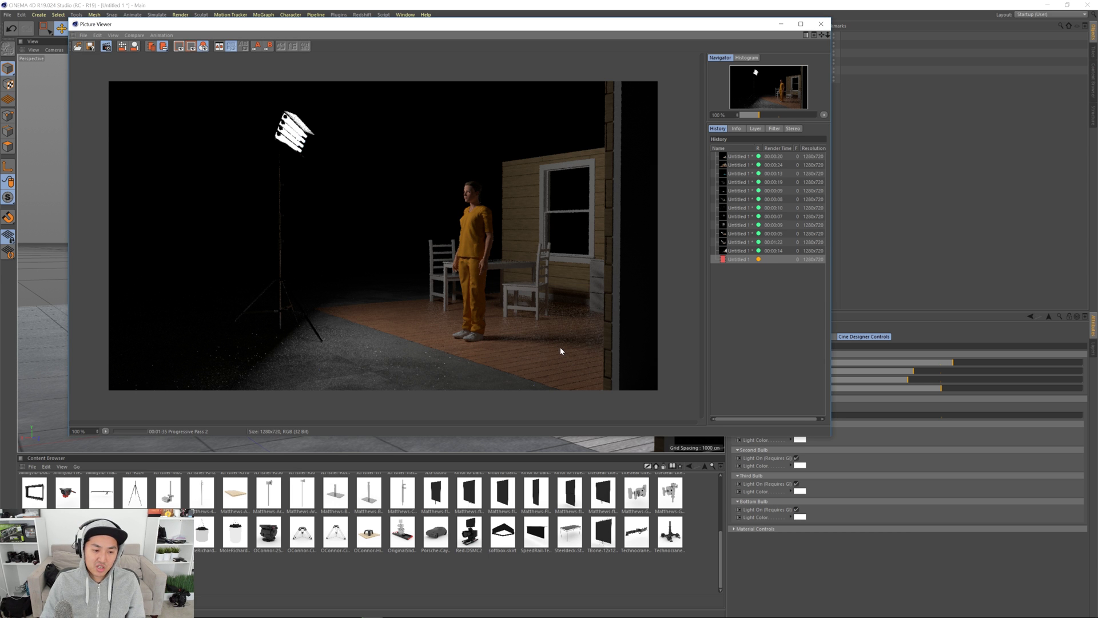
left_click(822, 24)
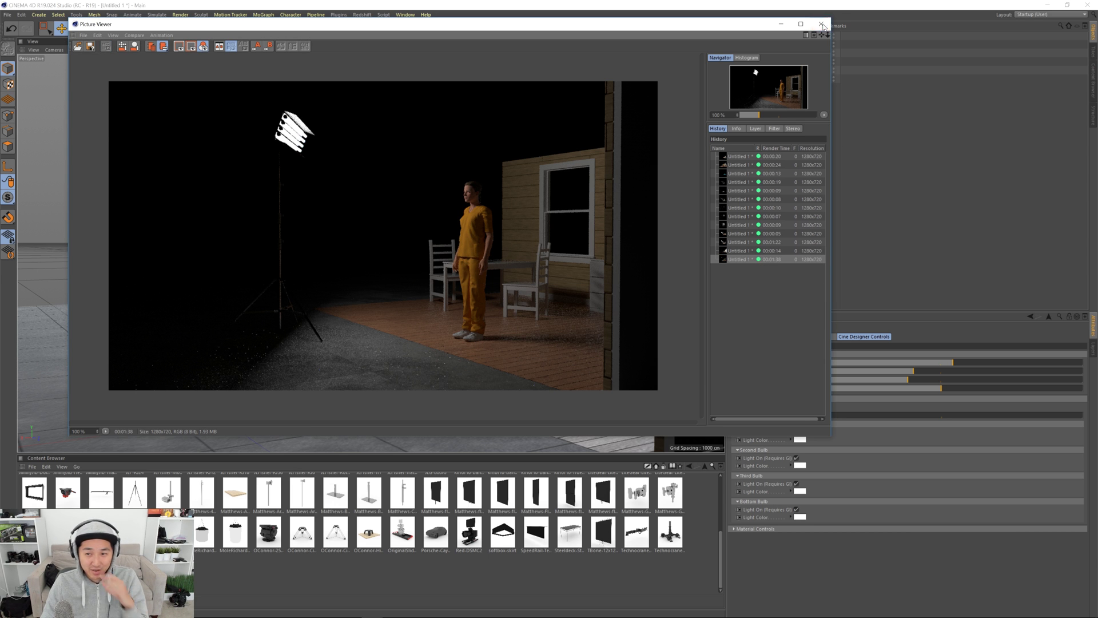
Step: Set the KinoFlo Bank Four's lamp length to 2 ft and view the shortened fixture up close
left_click(766, 54)
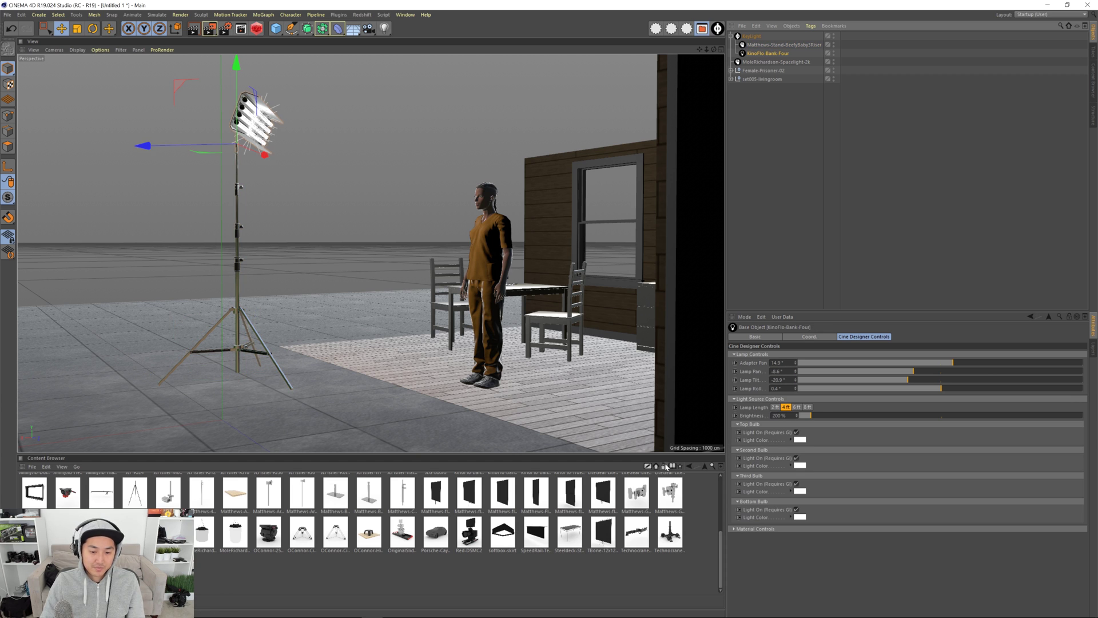
left_click(775, 407)
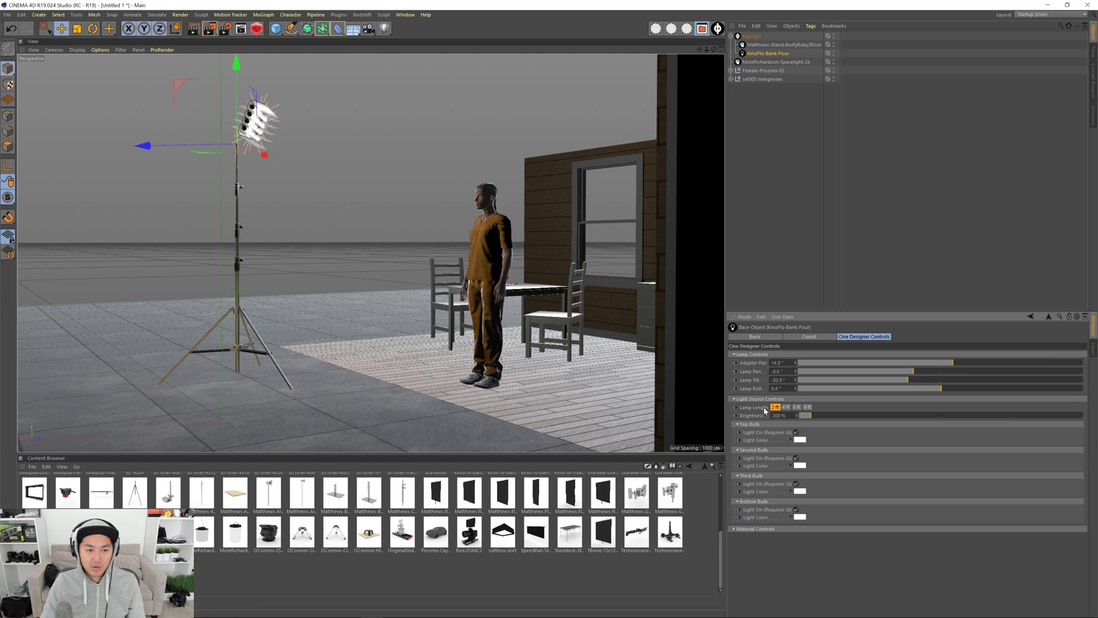
right_click_drag(257, 125, 348, 143, "alt")
middle_click_drag(349, 142, 399, 201, "alt")
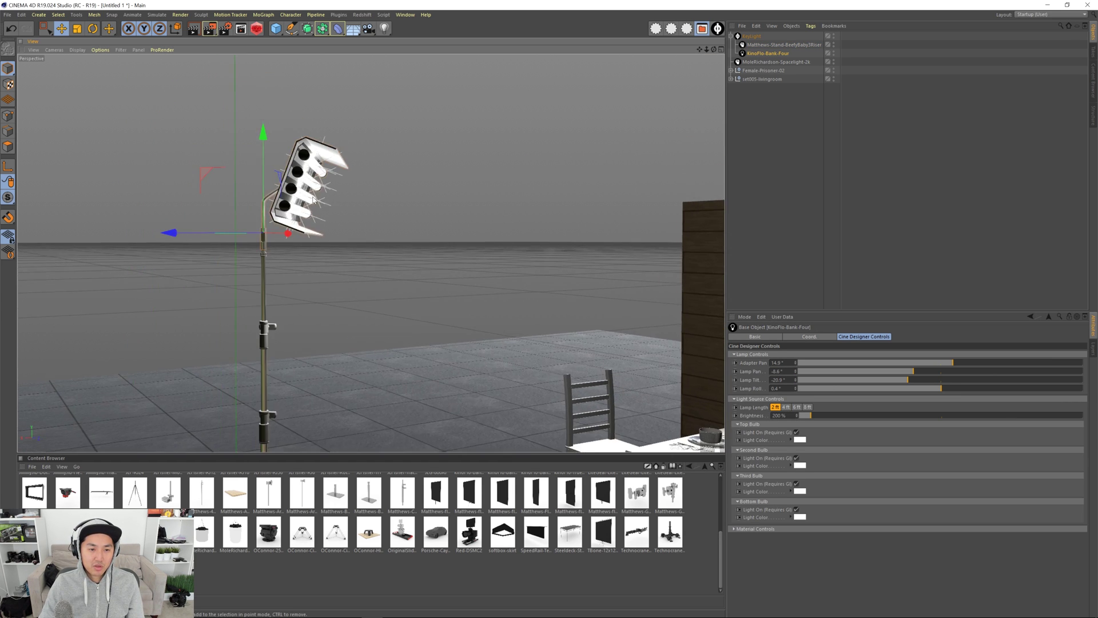
left_click_drag(400, 201, 290, 213, "alt")
right_click_drag(290, 213, 323, 215, "alt")
middle_click_drag(323, 215, 318, 215, "alt")
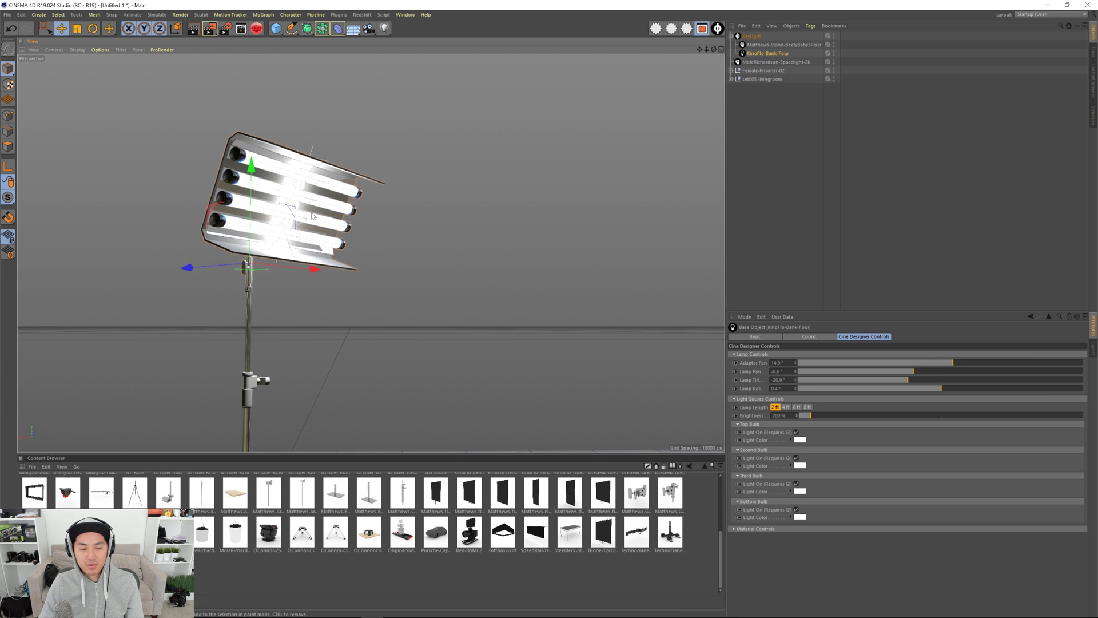
Step: Switch the KinoFlo Bank Four's lamp length through 4 ft and 6 ft, and settle on 8 ft
left_click_drag(312, 215, 324, 213, "alt")
left_click(786, 406)
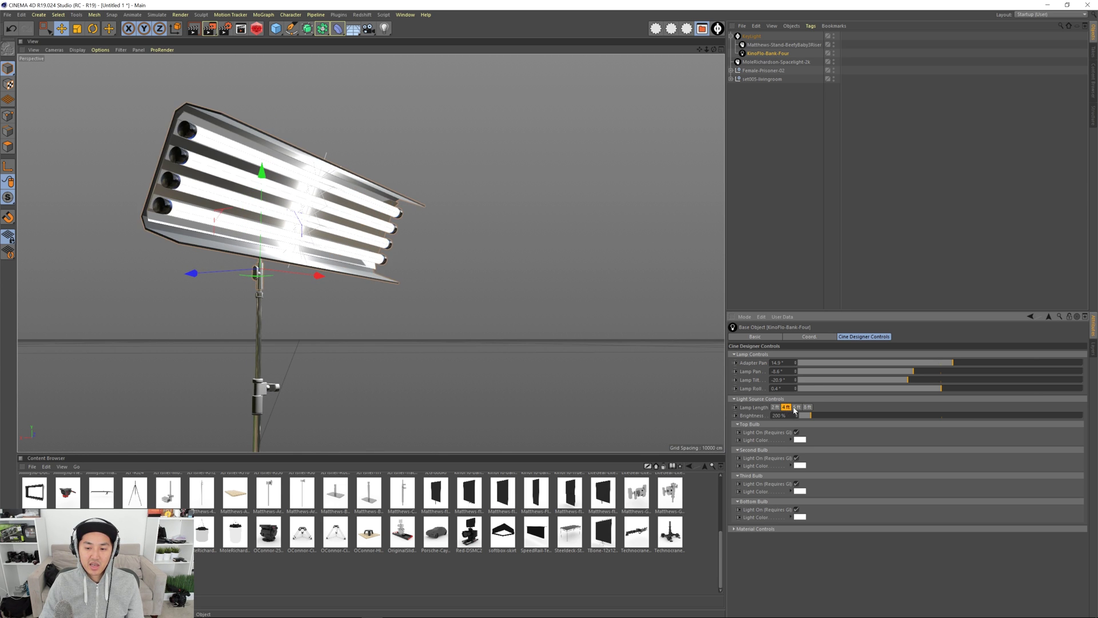
left_click(797, 407)
left_click(807, 407)
right_click_drag(388, 251, 357, 244, "alt")
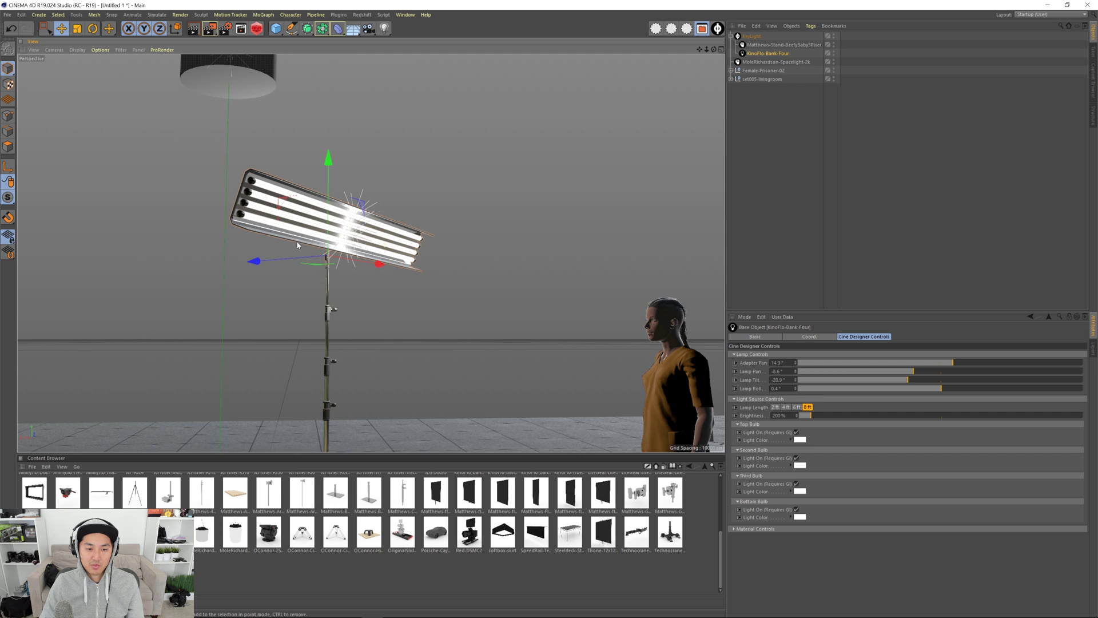
Step: Roll the KinoFlo Bank Four to -90° so it stands vertically, and bring its lamp tilt to about -1.3°
middle_click_drag(357, 244, 345, 224, "alt")
left_click_drag(345, 225, 325, 221, "alt")
middle_click_drag(326, 224, 302, 212, "alt")
left_click_drag(301, 212, 312, 215, "alt")
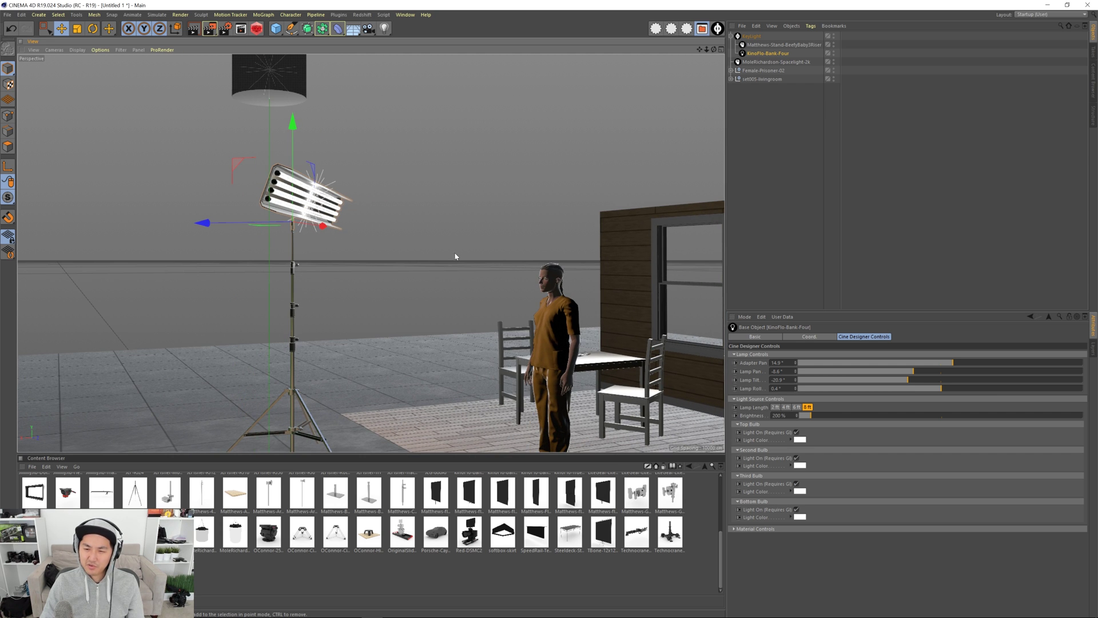
left_click_drag(903, 380, 741, 398)
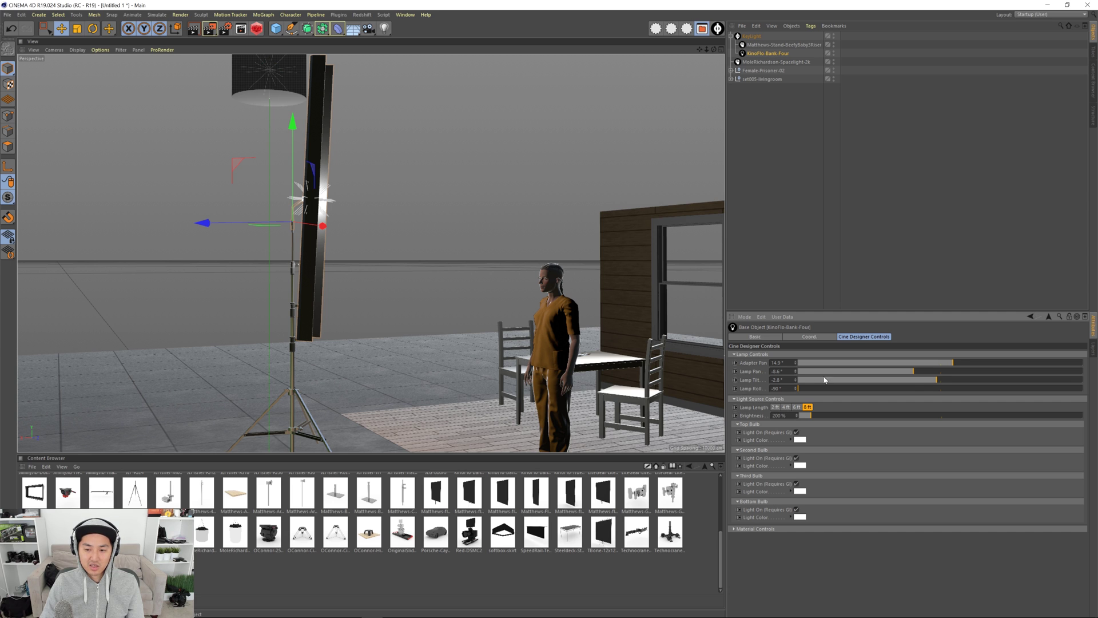
left_click_drag(934, 382, 940, 382)
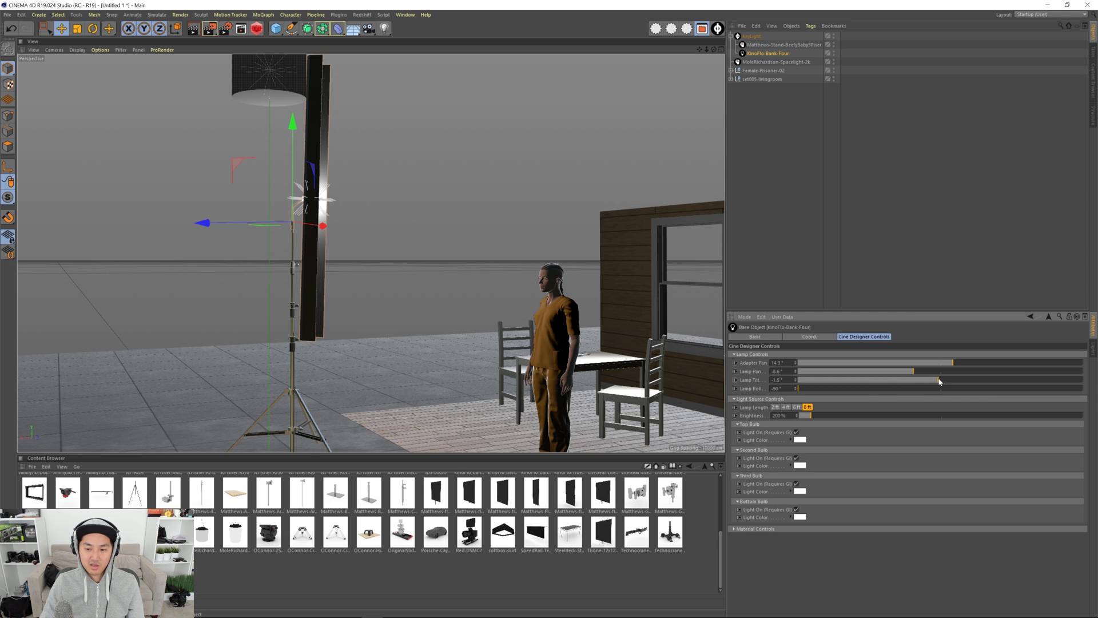
Step: Lower the key light's Matthews stand to a height of 1% with a leg opening of 0%
left_click(745, 44)
left_click_drag(878, 362, 803, 370)
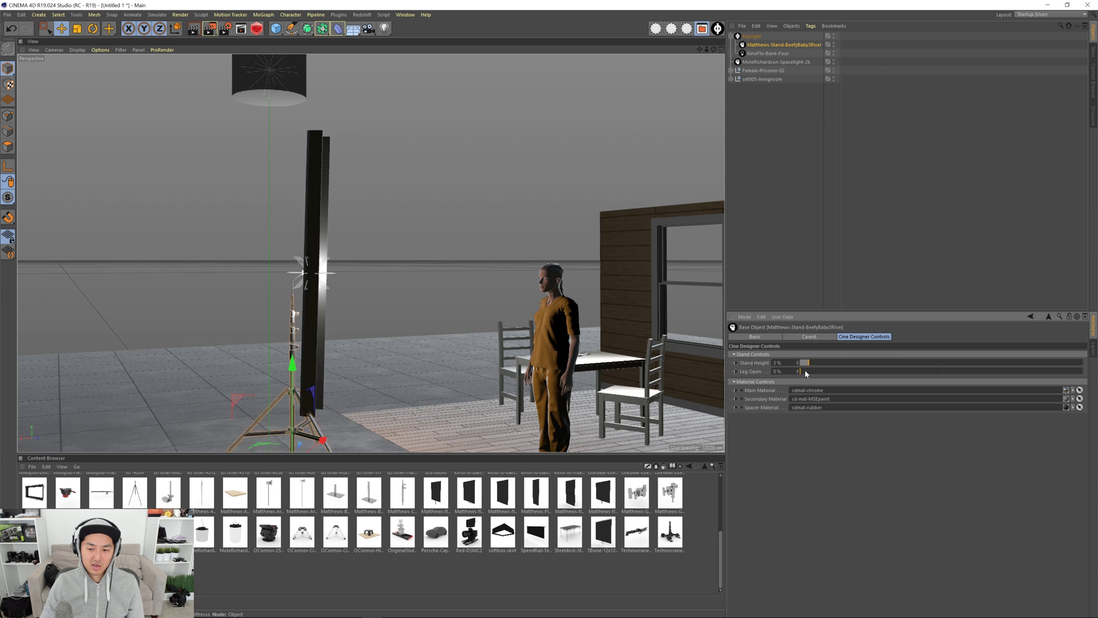
middle_click_drag(338, 309, 372, 278, "alt")
left_click_drag(371, 277, 389, 292, "alt")
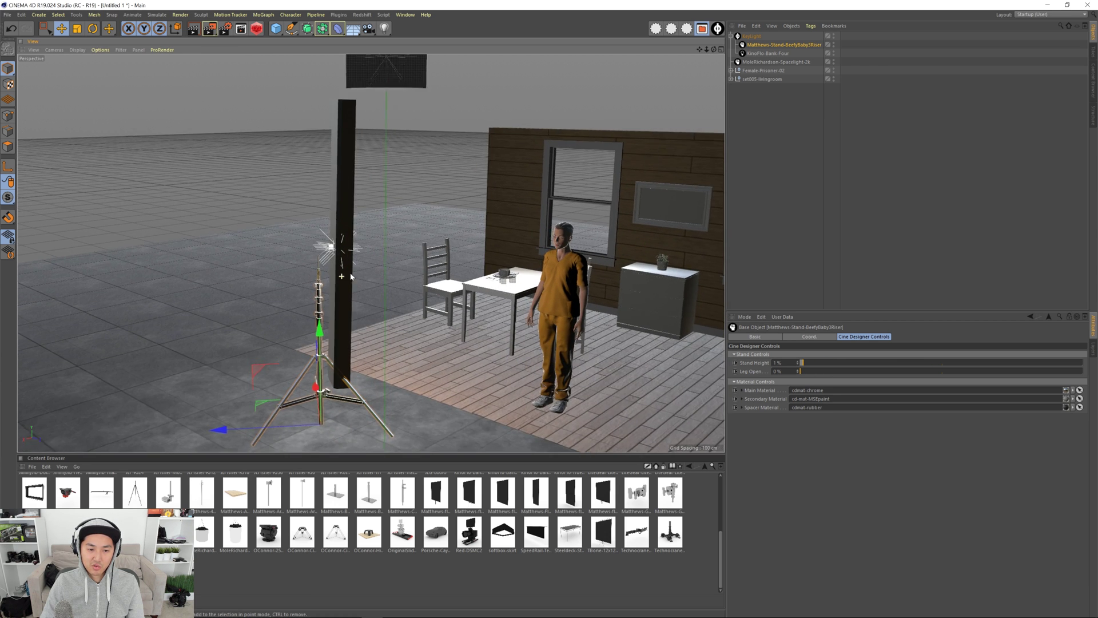
right_click_drag(389, 292, 434, 286, "alt")
left_click(761, 53)
left_click(766, 45)
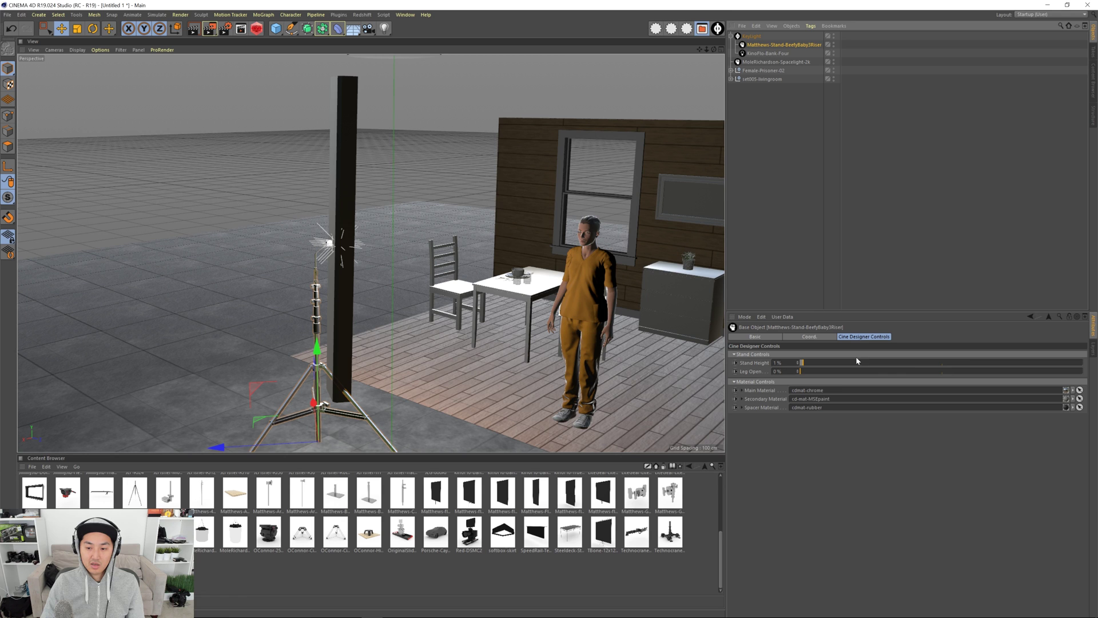
mouse_move(802, 371)
left_mouse_down()
mouse_move(822, 372)
mouse_move(799, 369)
left_mouse_up()
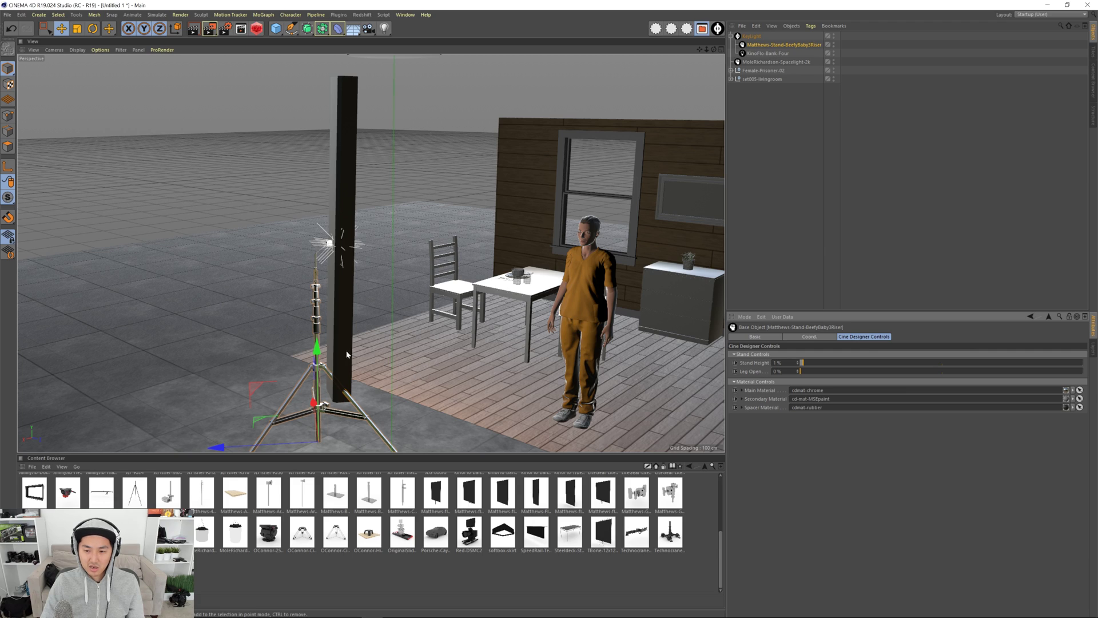
Step: Rotate the whole KeyLight group around its vertical axis at the edge of the set
left_click_drag(353, 357, 366, 314, "alt")
left_click(751, 36)
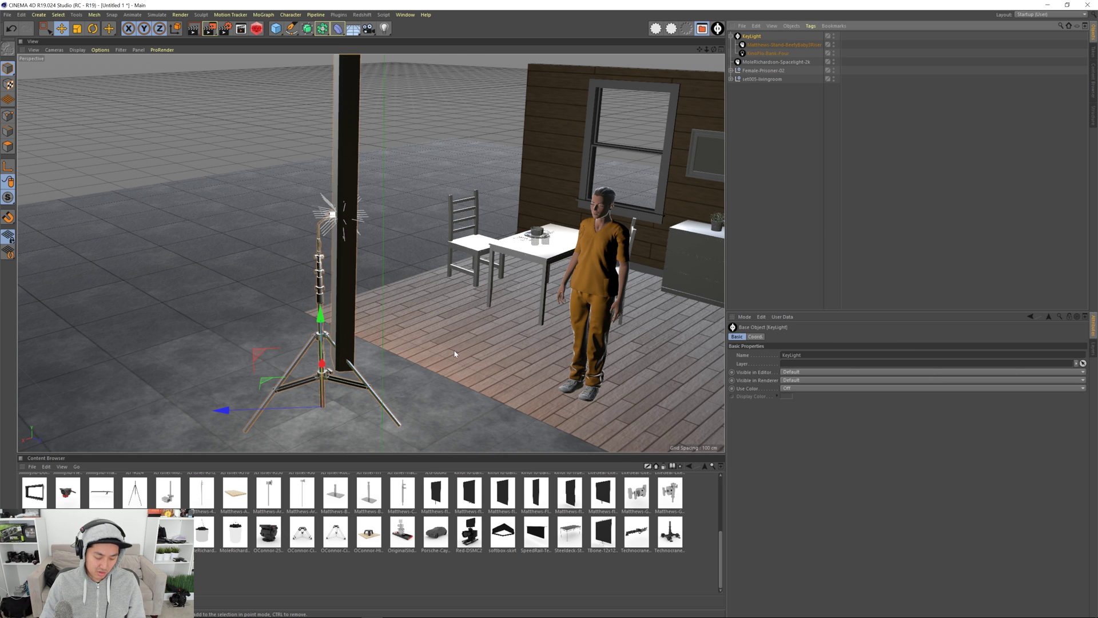
key("r")
left_click_drag(374, 428, 338, 428)
Step: Aim the KinoFlo Bank Four at the figure with an adapter pan of about 47.3° and a lamp tilt of -0.1°
left_click(767, 53)
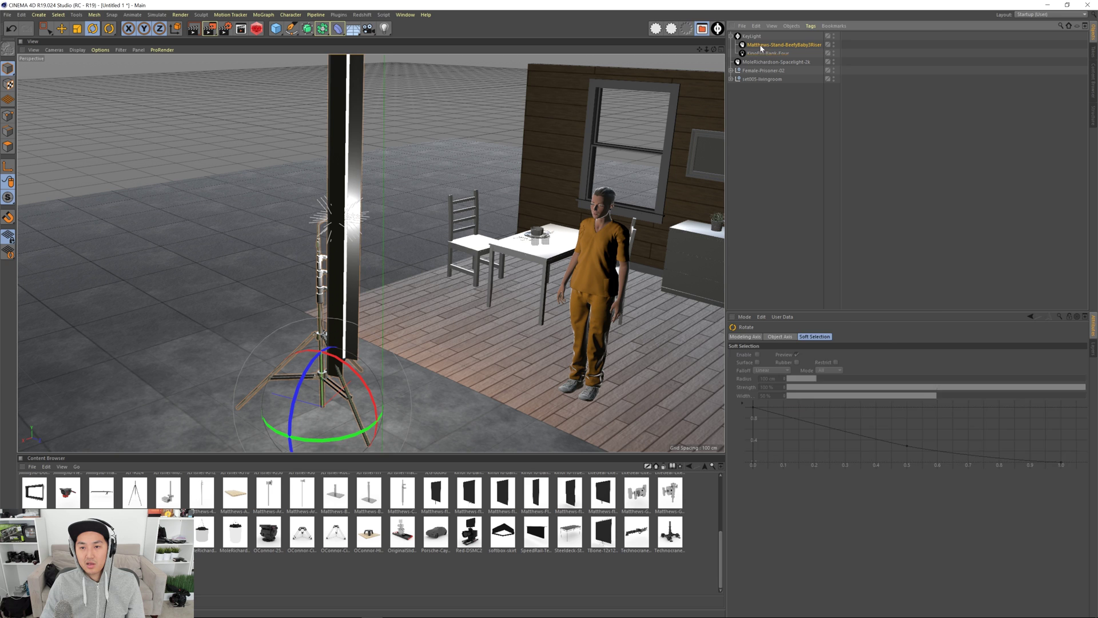
mouse_move(953, 363)
left_mouse_down()
mouse_move(981, 359)
mouse_move(942, 382)
left_mouse_up()
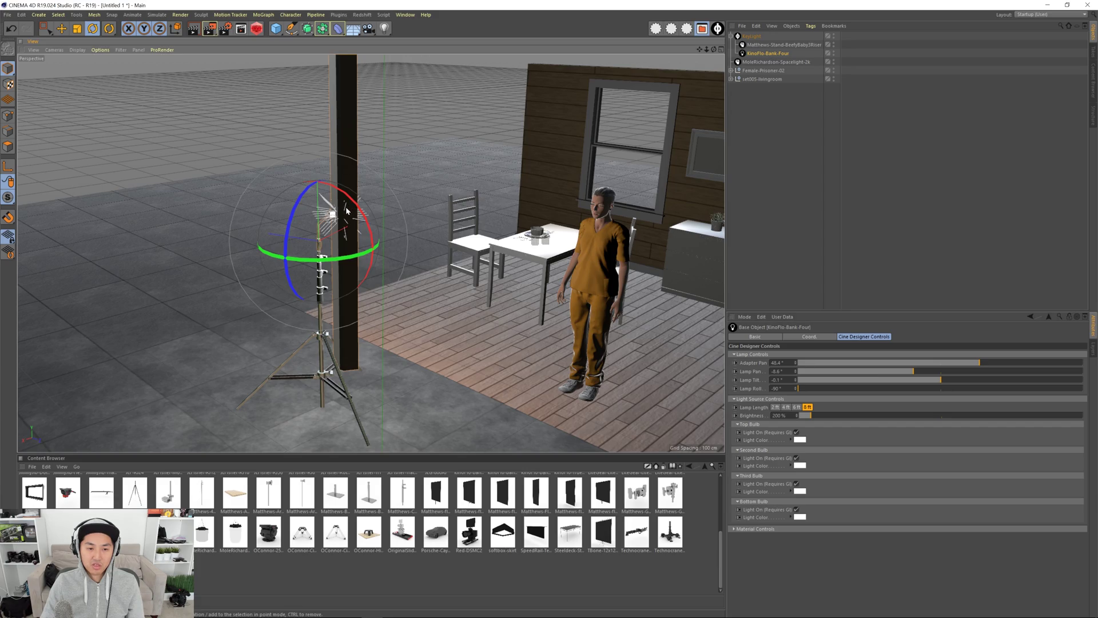
left_click_drag(372, 223, 596, 373, "alt")
scroll(346, 213, "down", 2)
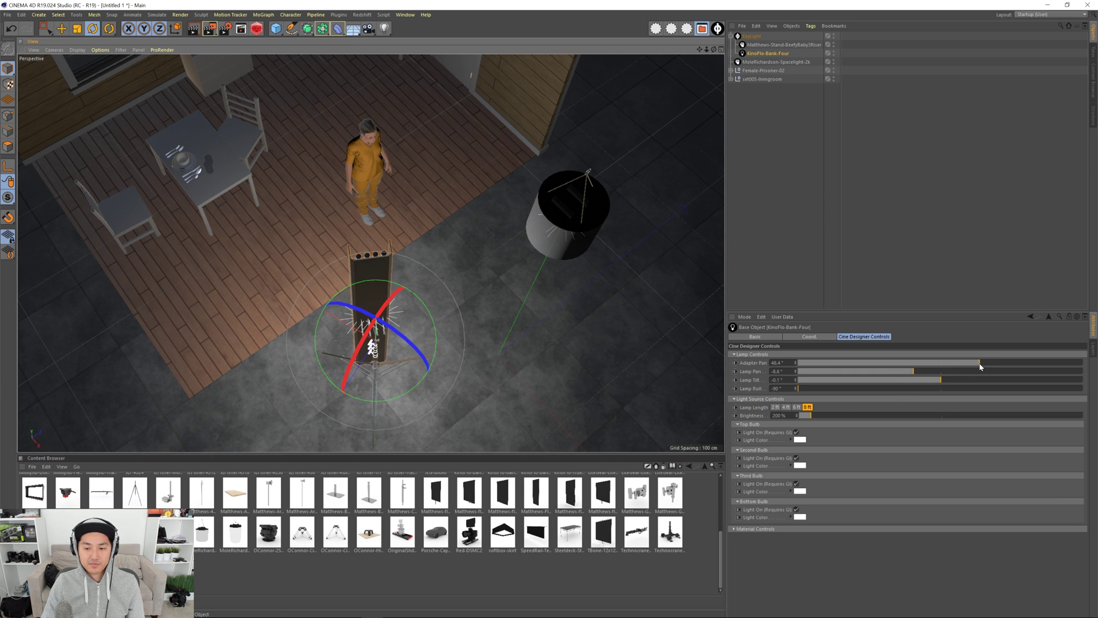
left_click_drag(980, 363, 975, 369)
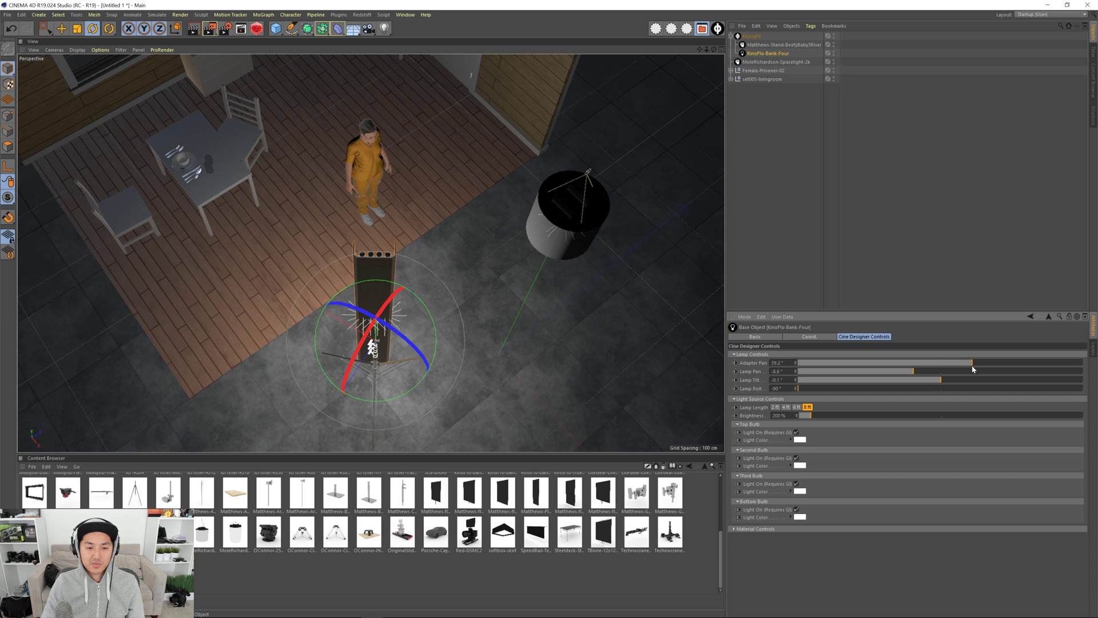
left_click_drag(973, 368, 978, 369)
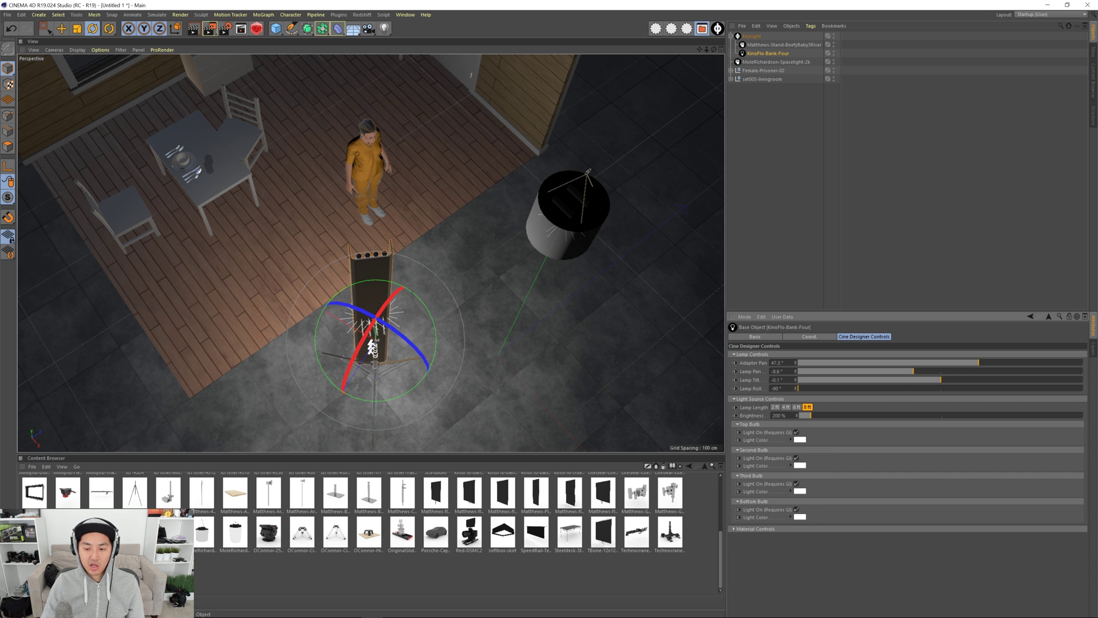
left_click(793, 237)
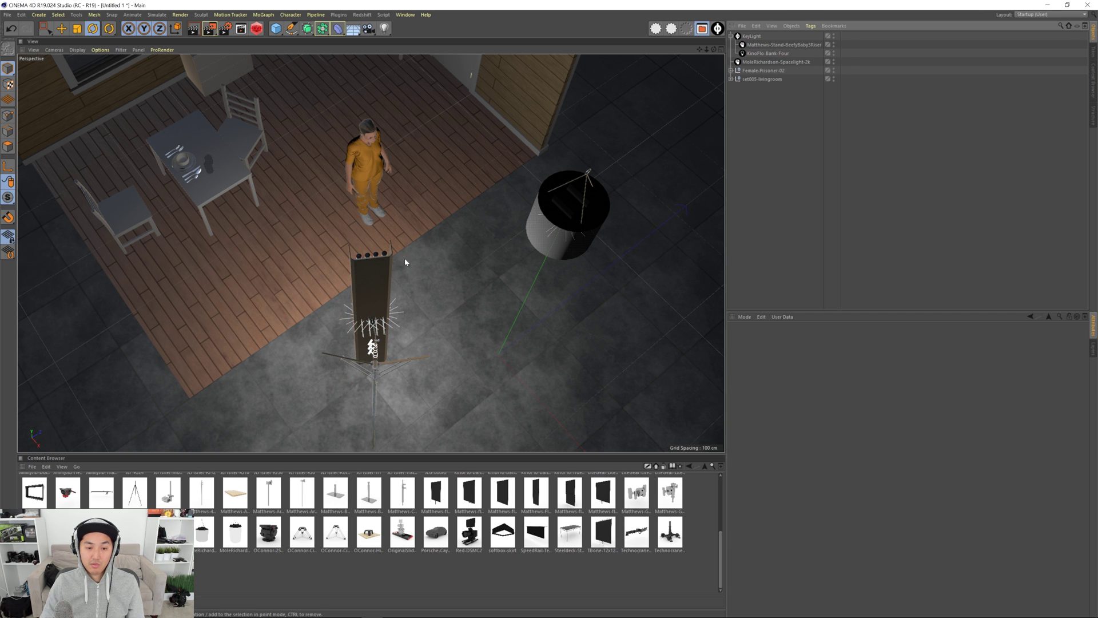
Step: Render the set from the front to judge the upright KinoFlo's light, then stop the render and close the viewer
left_click_drag(404, 259, 440, 268, "alt")
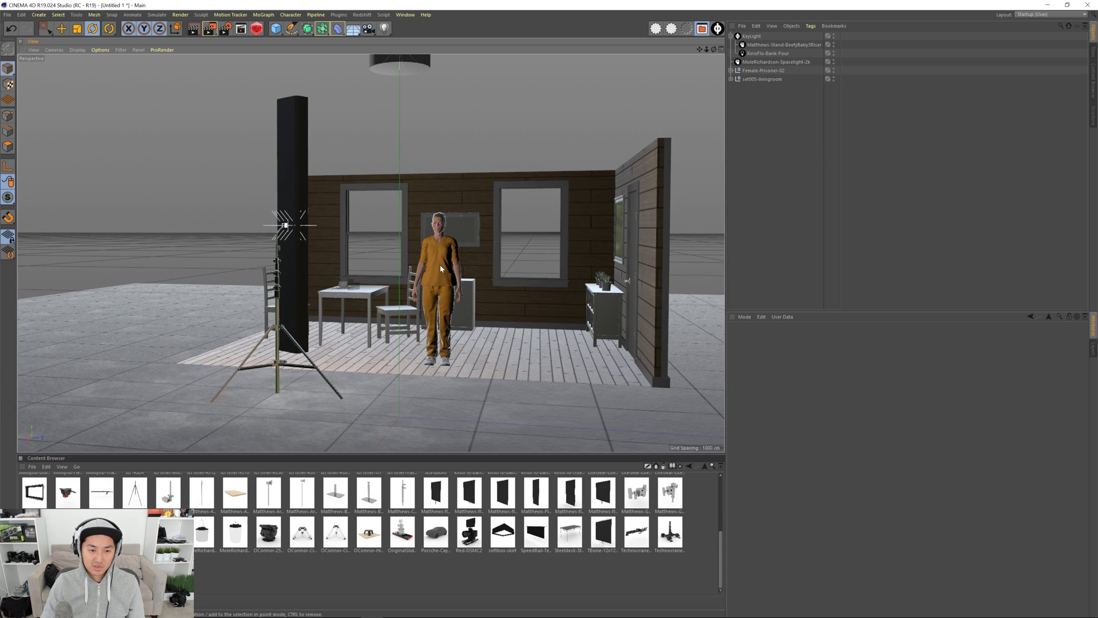
key("shift+r")
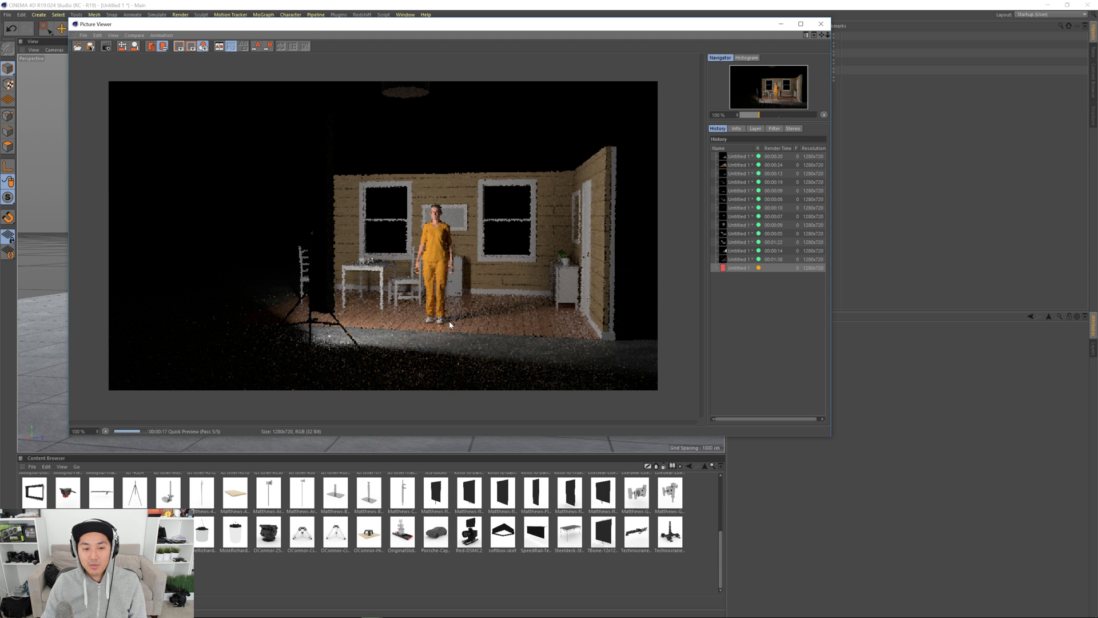
left_click(106, 46)
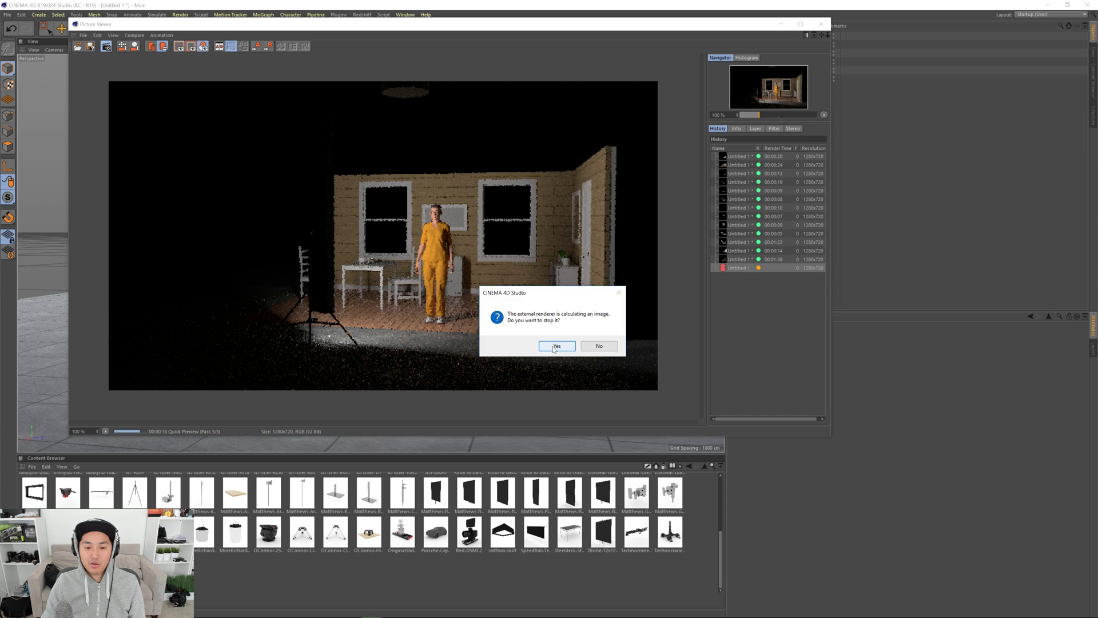
left_click(581, 349)
left_click(824, 25)
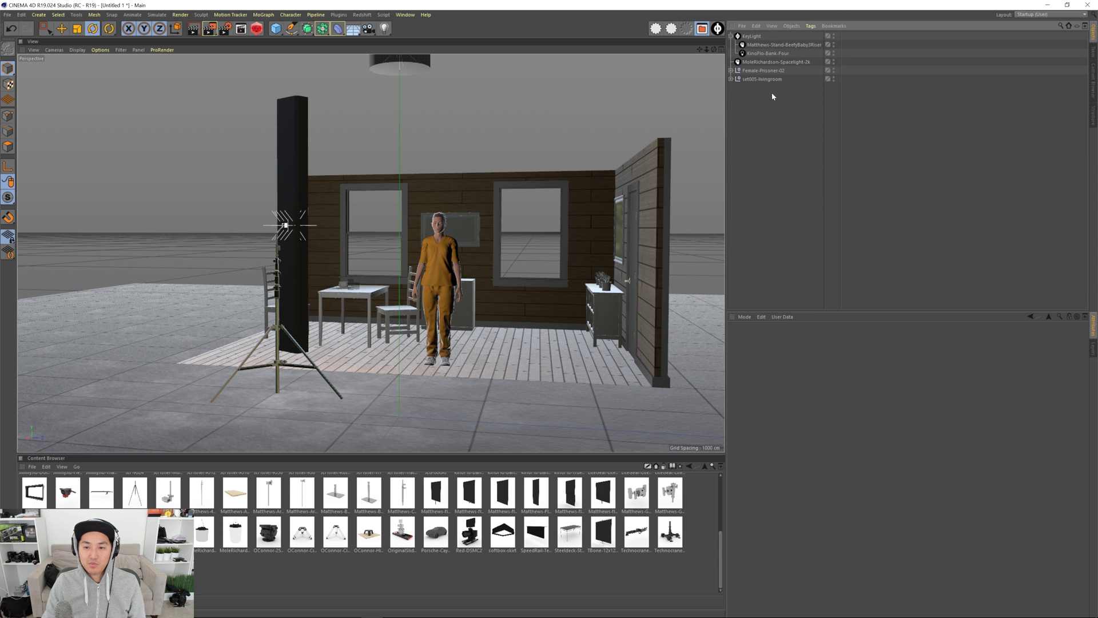
Step: Switch off all four bulbs of the KinoFlo Bank Four
left_click(768, 53)
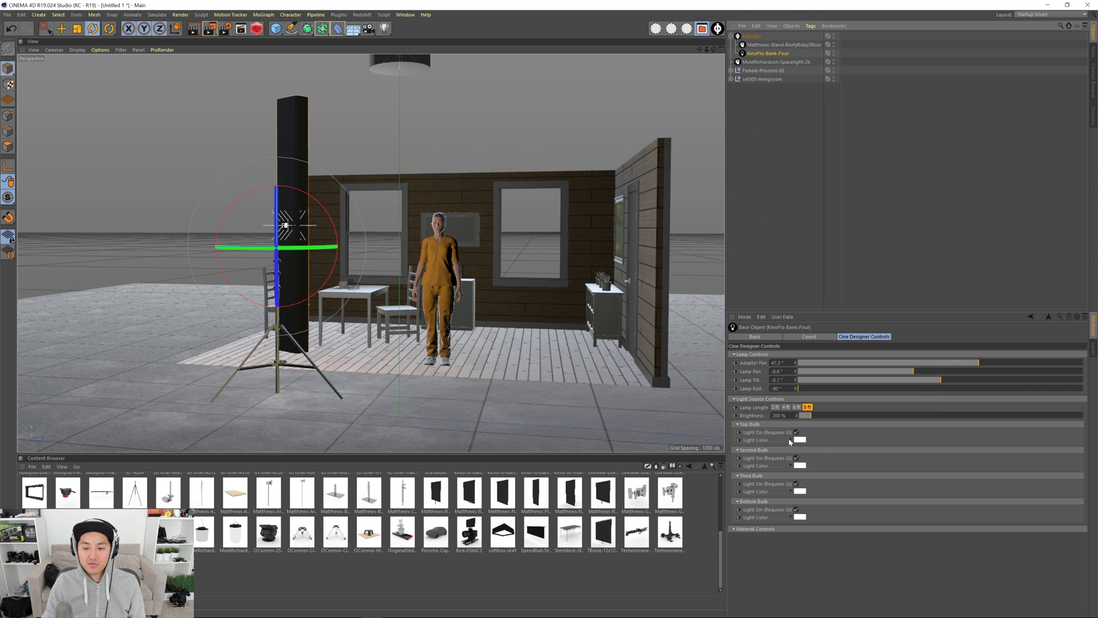
left_click(797, 457)
left_click(796, 484)
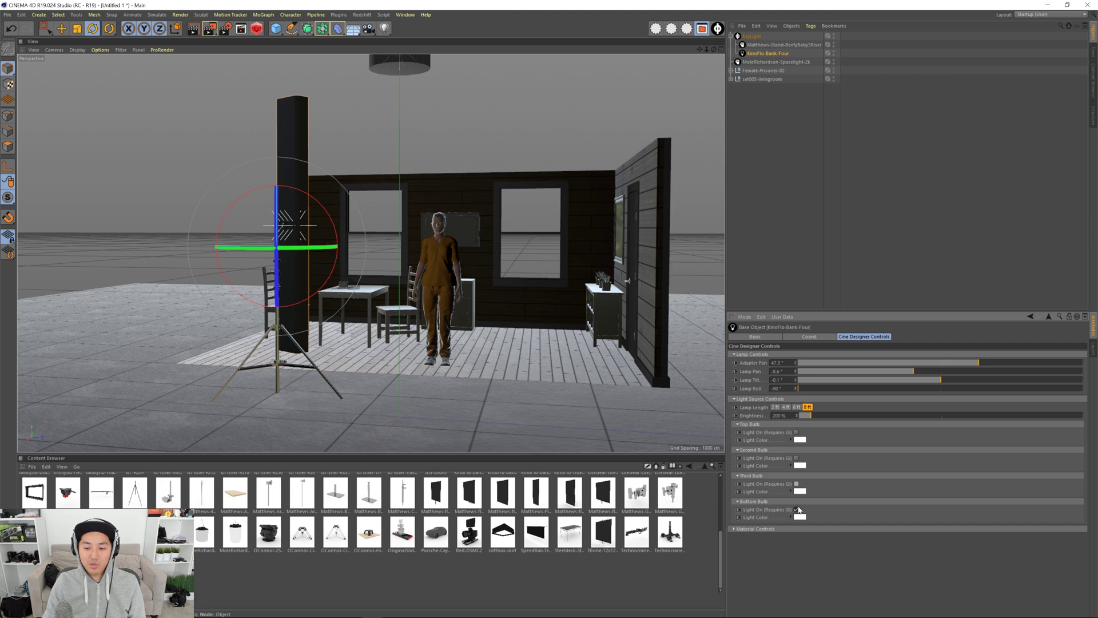
left_click(797, 509)
left_click(790, 218)
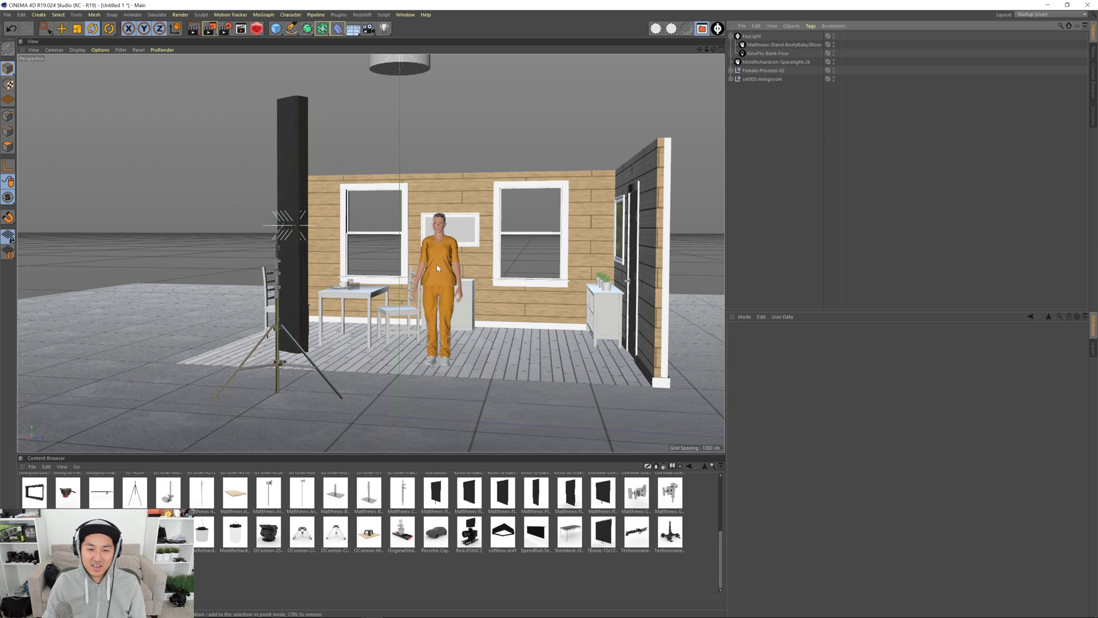
Step: Switch on the light of the MoleRichardson Spacelight 2K hanging in front of the set
mouse_move(425, 273)
left_mouse_down("alt")
mouse_move(444, 323)
mouse_move(410, 261)
left_mouse_up("alt")
scroll(444, 324, "down", 3)
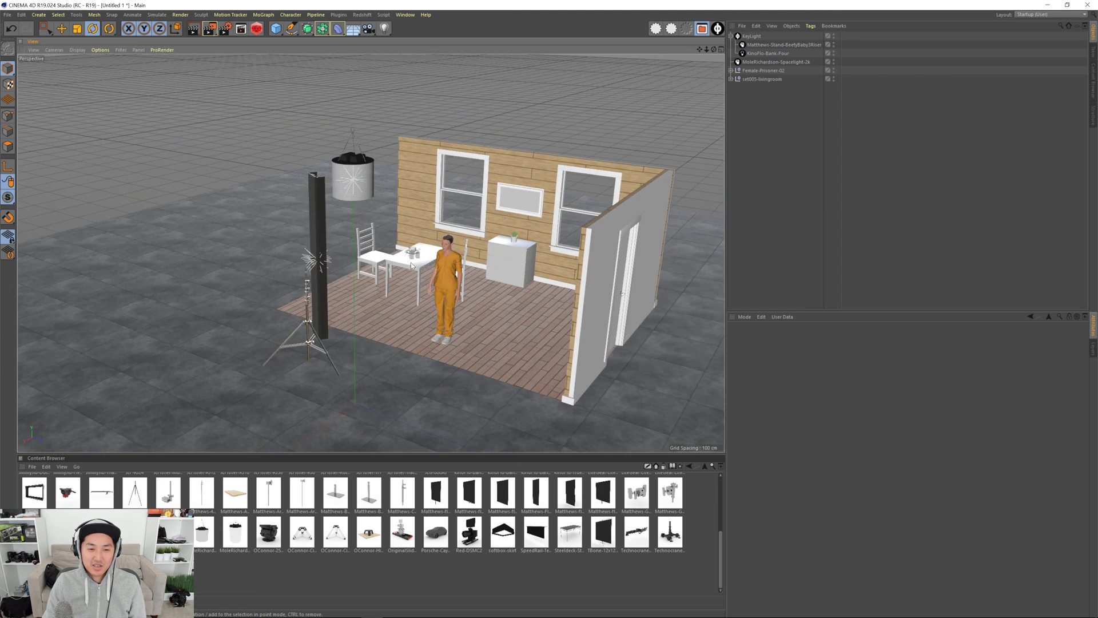
left_click(761, 63)
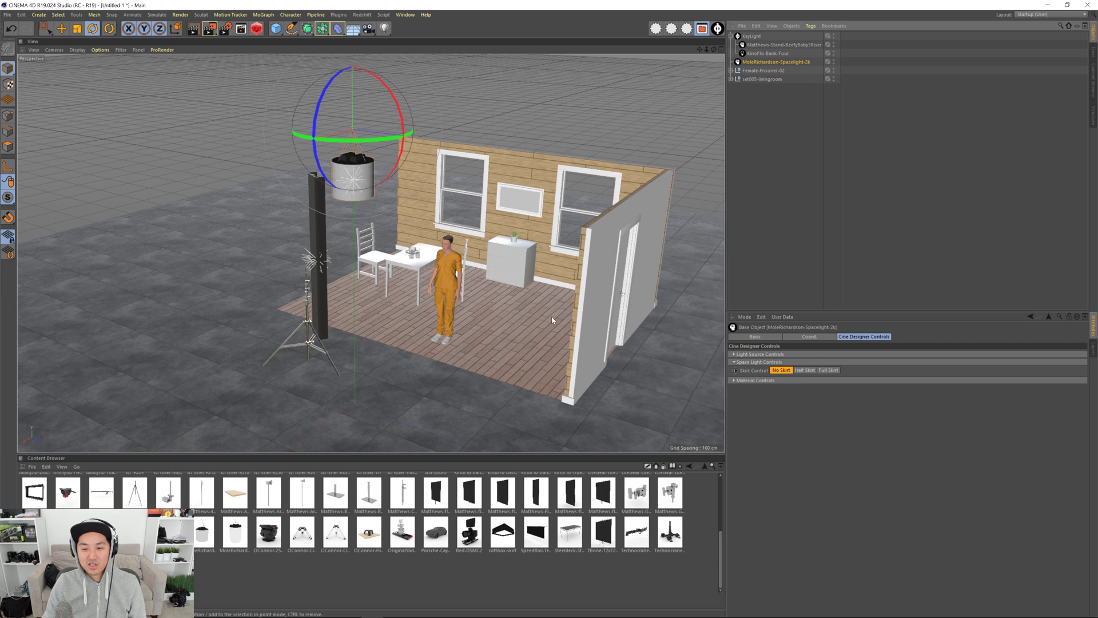
key("r")
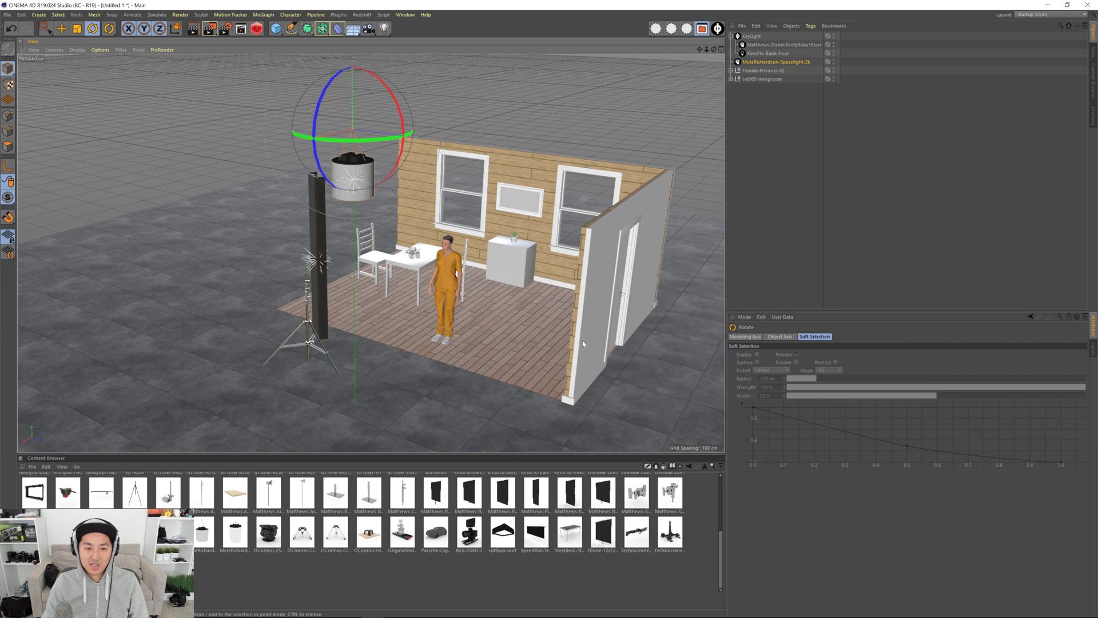
left_click(791, 63)
left_click(808, 354)
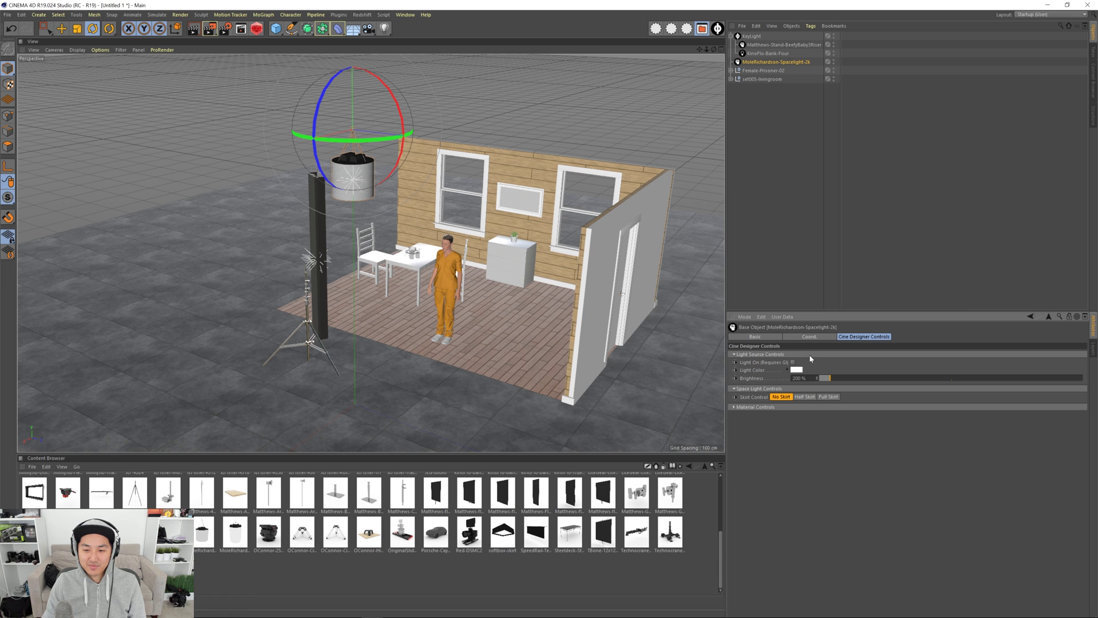
left_click(784, 407)
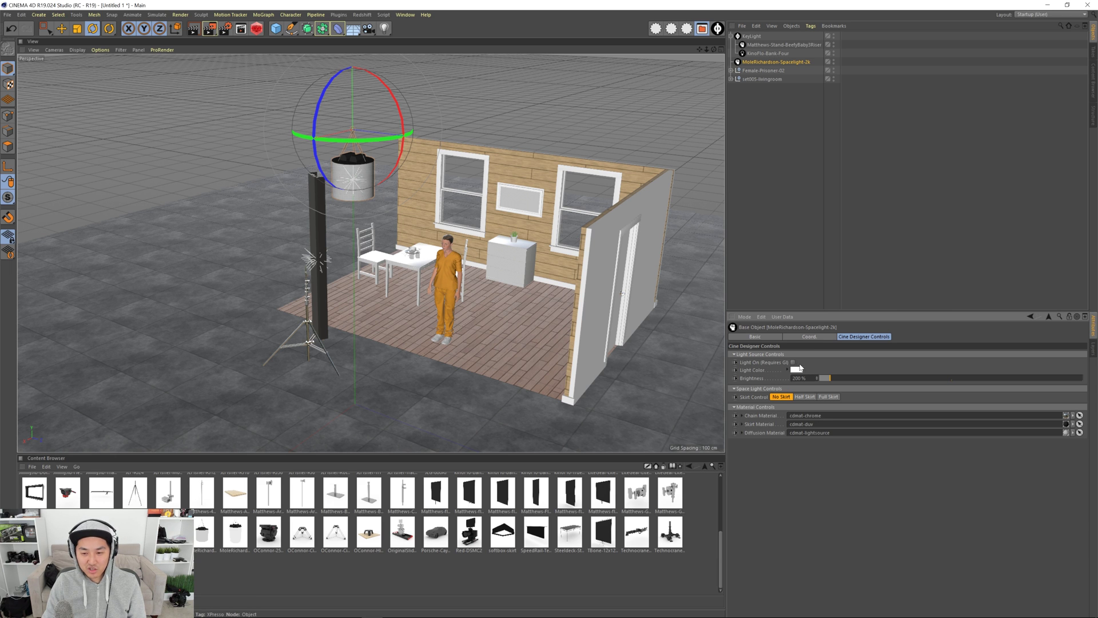
left_click(793, 362)
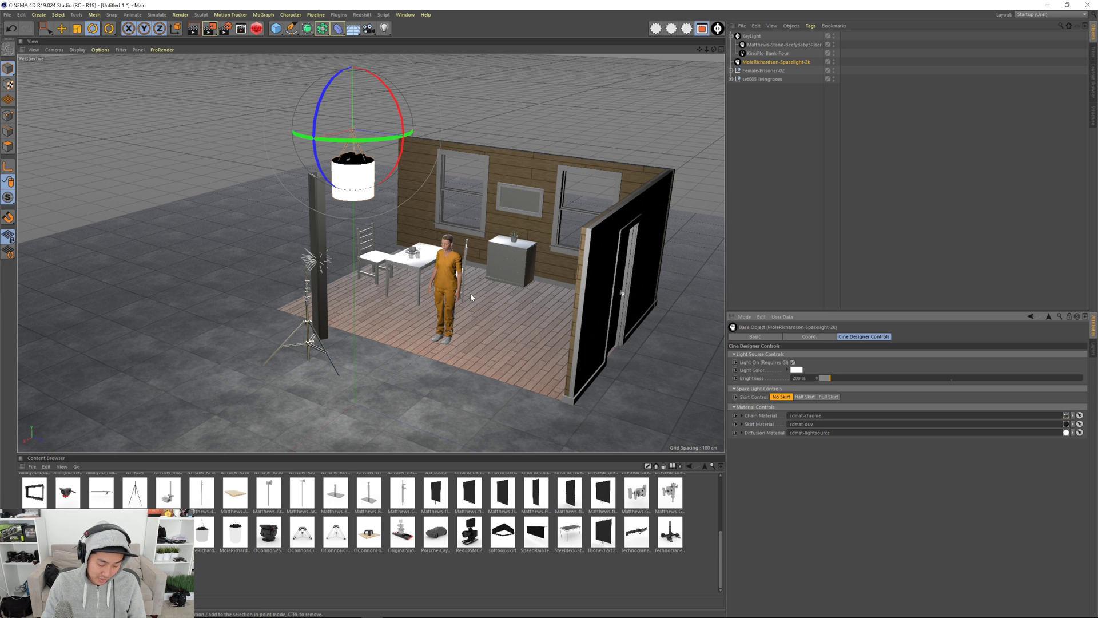
Step: Move the Spacelight from in front of the set to above the room, behind the figure
key("e")
scroll(258, 200, "up", 3)
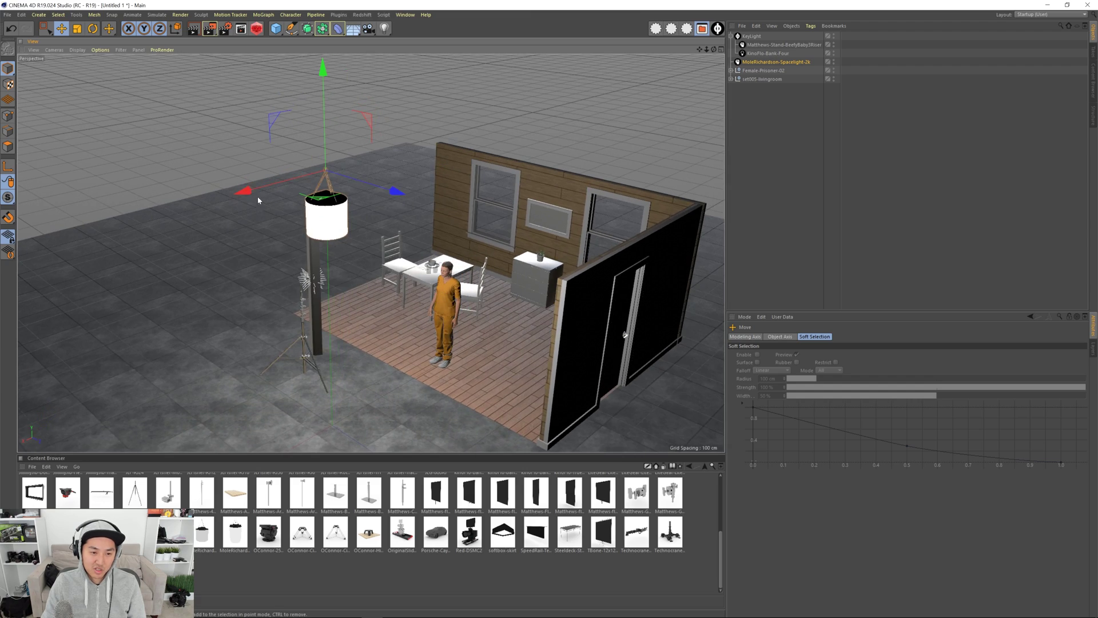
left_click_drag(258, 200, 465, 192)
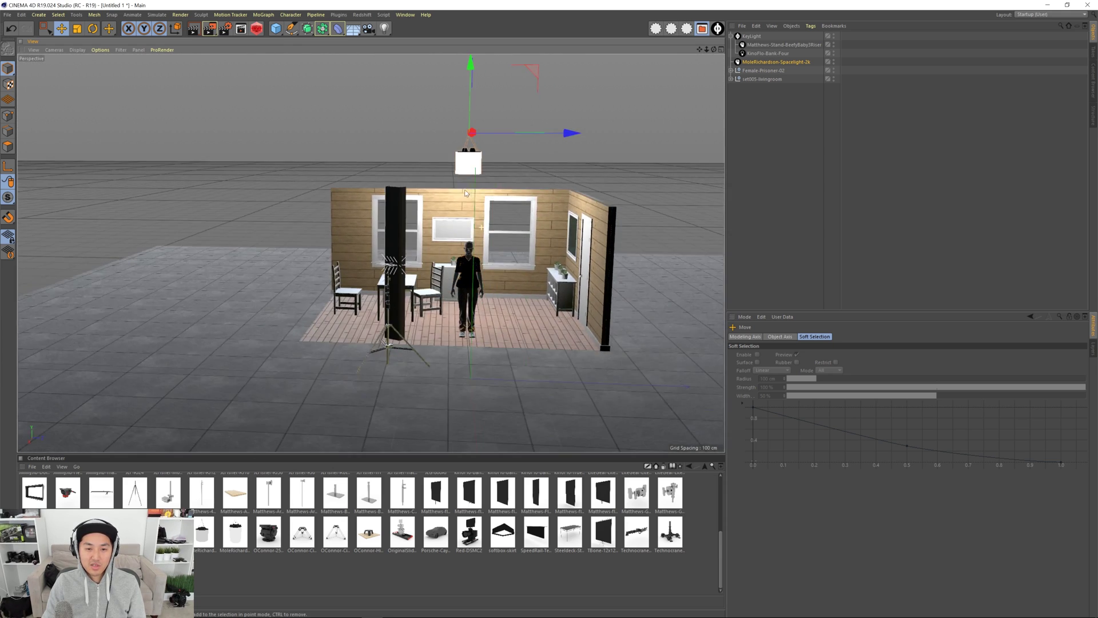
Step: Raise the Spacelight higher above the walls and shift it sideways toward the dining table end of the room
middle_click_drag(465, 190, 483, 224, "alt")
left_click_drag(482, 225, 475, 200, "alt")
middle_click_drag(475, 200, 471, 223, "alt")
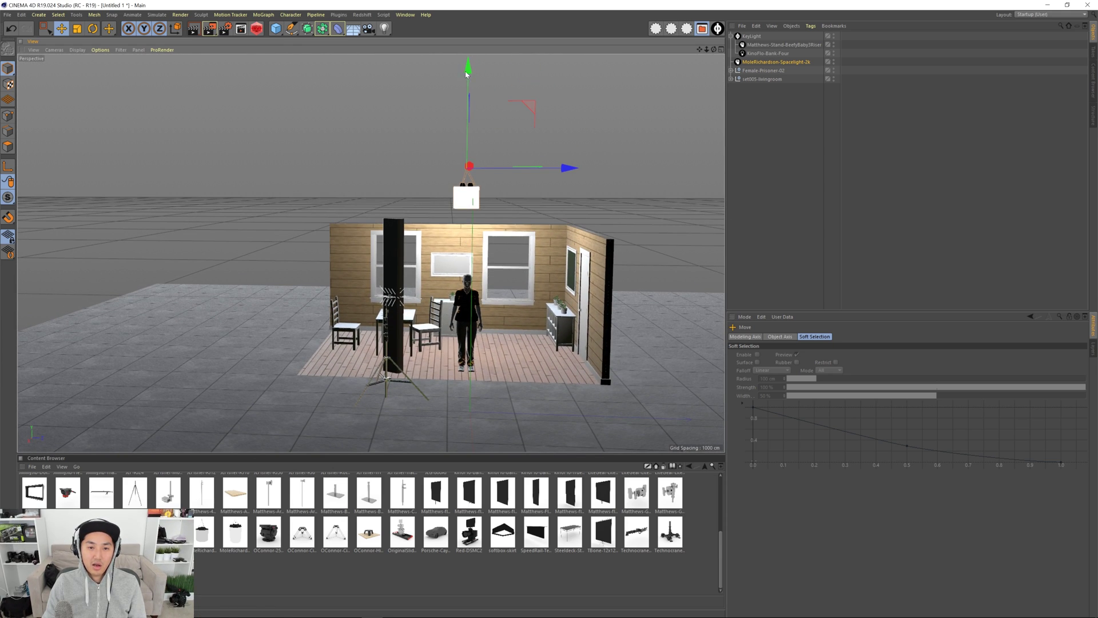
scroll(472, 238, "up", 4)
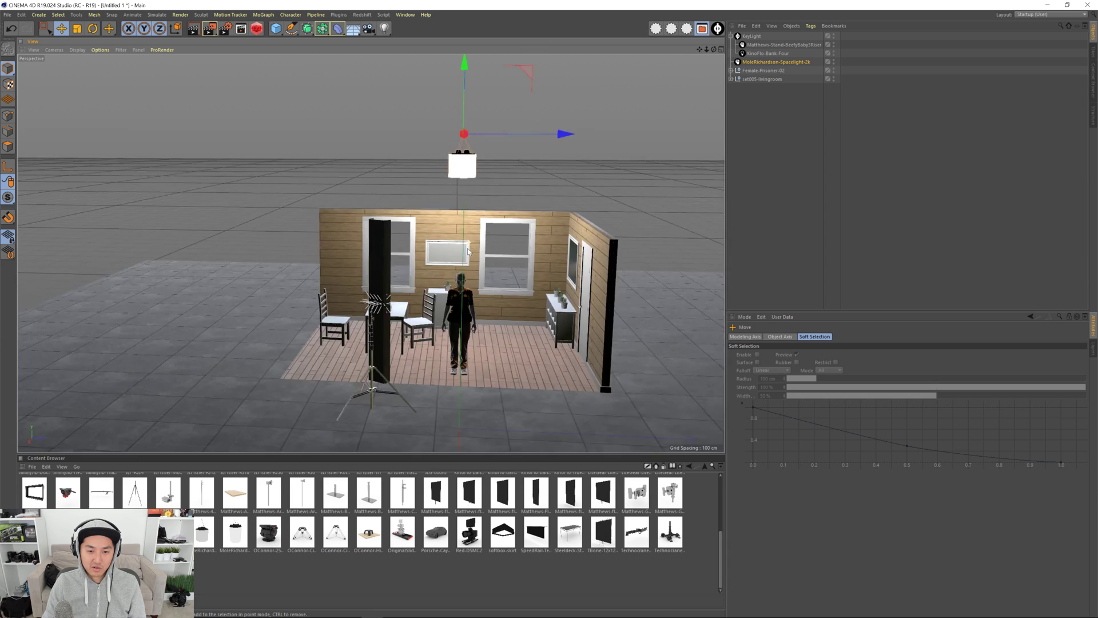
left_click_drag(468, 251, 473, 280, "alt")
left_click_drag(563, 159, 482, 163)
Step: Duplicate the Spacelight along the back wall, placing the copy over the door end of the room
right_click_drag(495, 228, 435, 221, "alt")
left_click_drag(433, 221, 426, 260, "alt")
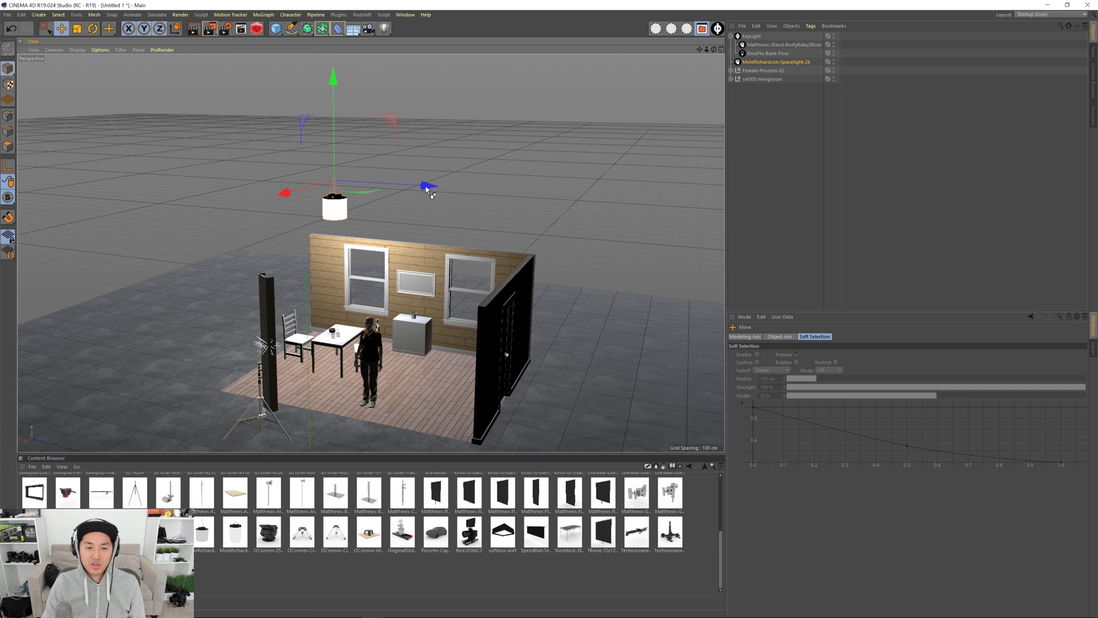
left_click_drag(427, 186, 537, 204, "ctrl")
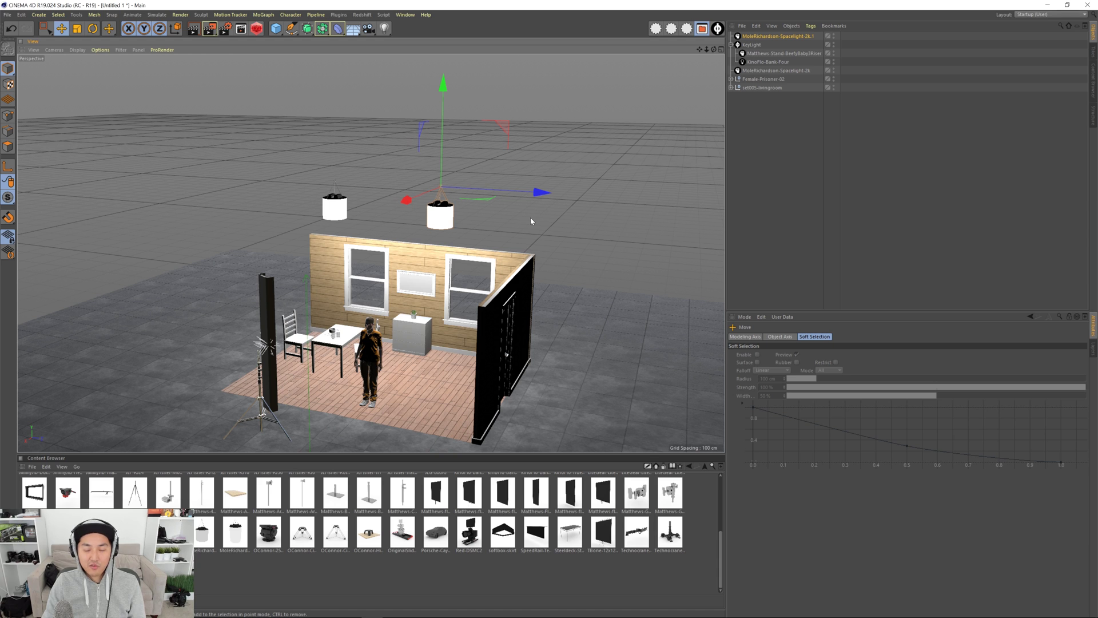
Step: Undo the Spacelight duplication and load a second MoleRichardson Spacelight 2K from the library, raised above the set with its light on
key("ctrl+z")
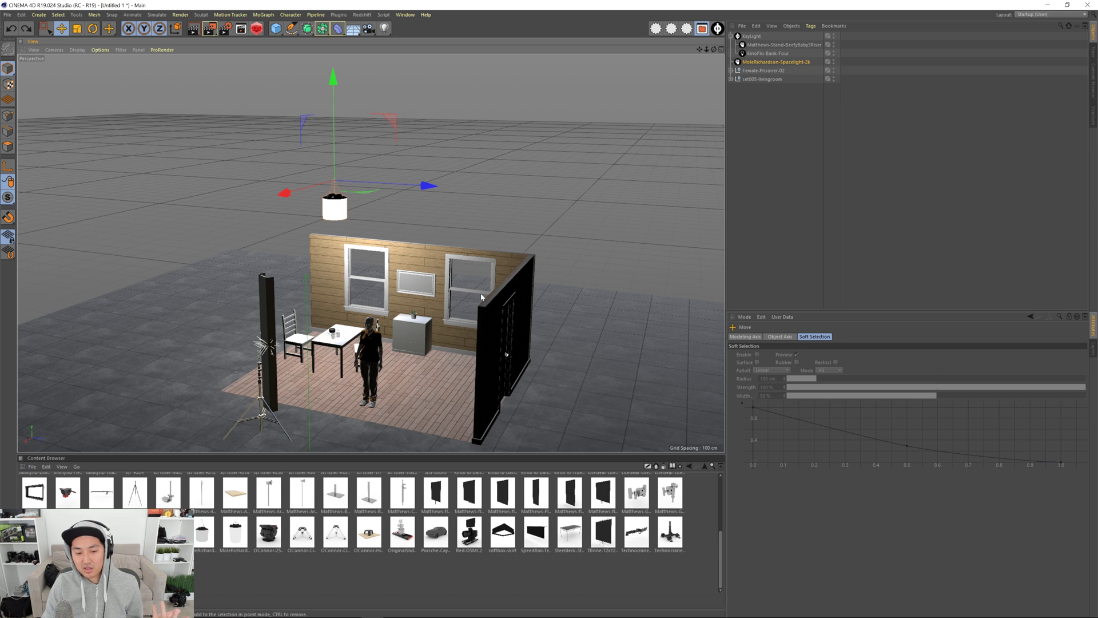
double_click(206, 535)
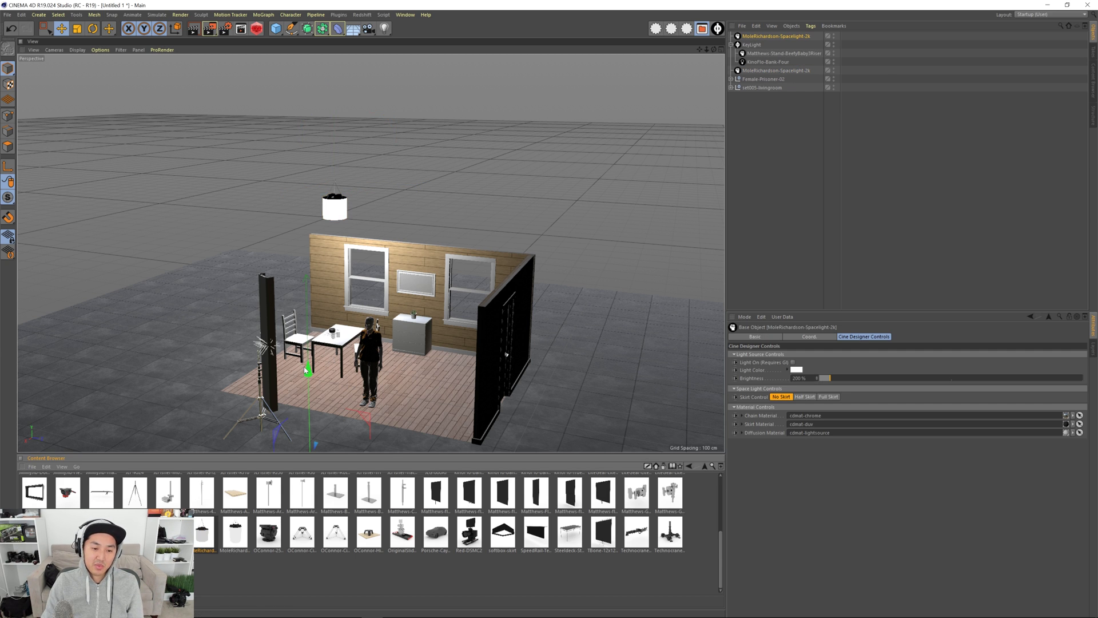
left_click_drag(309, 369, 392, 98)
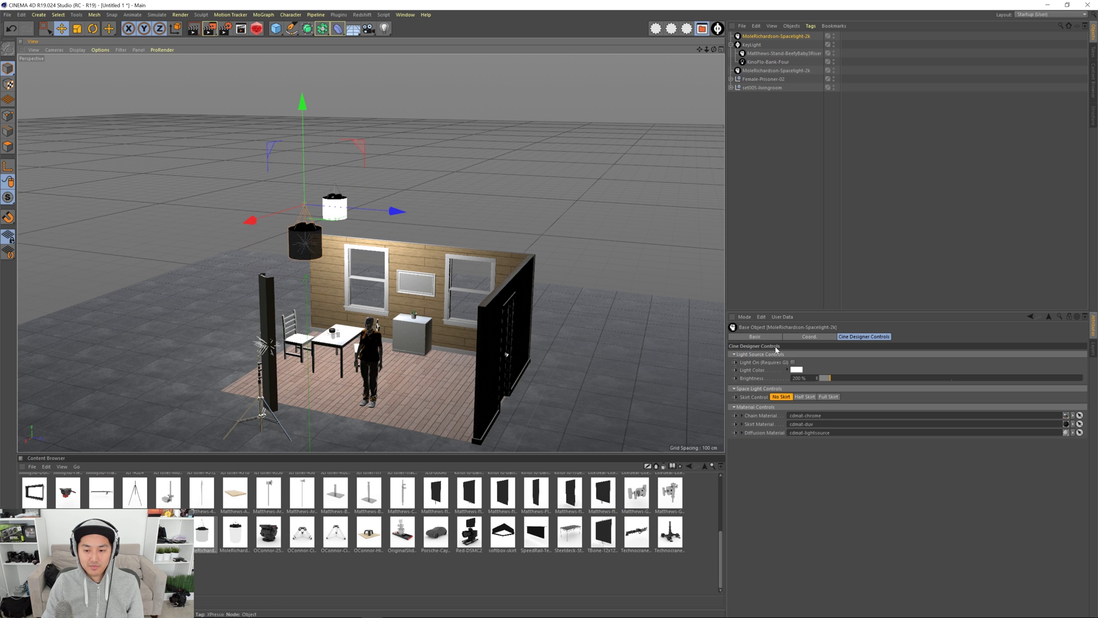
left_click(793, 363)
Step: Position the second Spacelight over the door end of the room, level with the first one
left_click_drag(312, 247, 275, 297, "alt")
left_click_drag(316, 367, 481, 168)
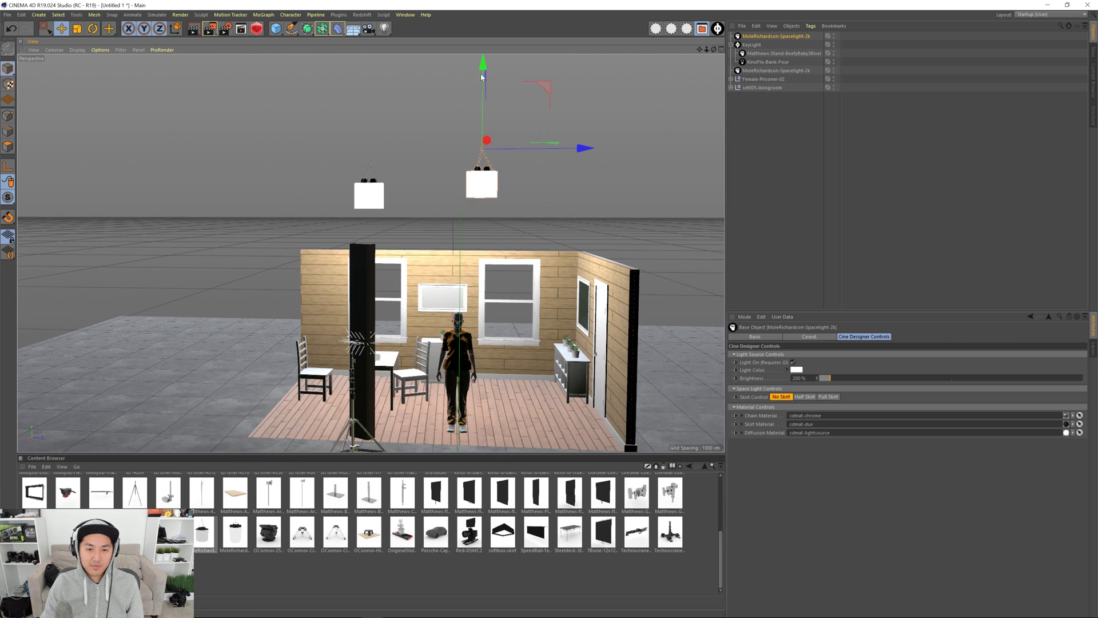
left_click_drag(484, 59, 483, 77)
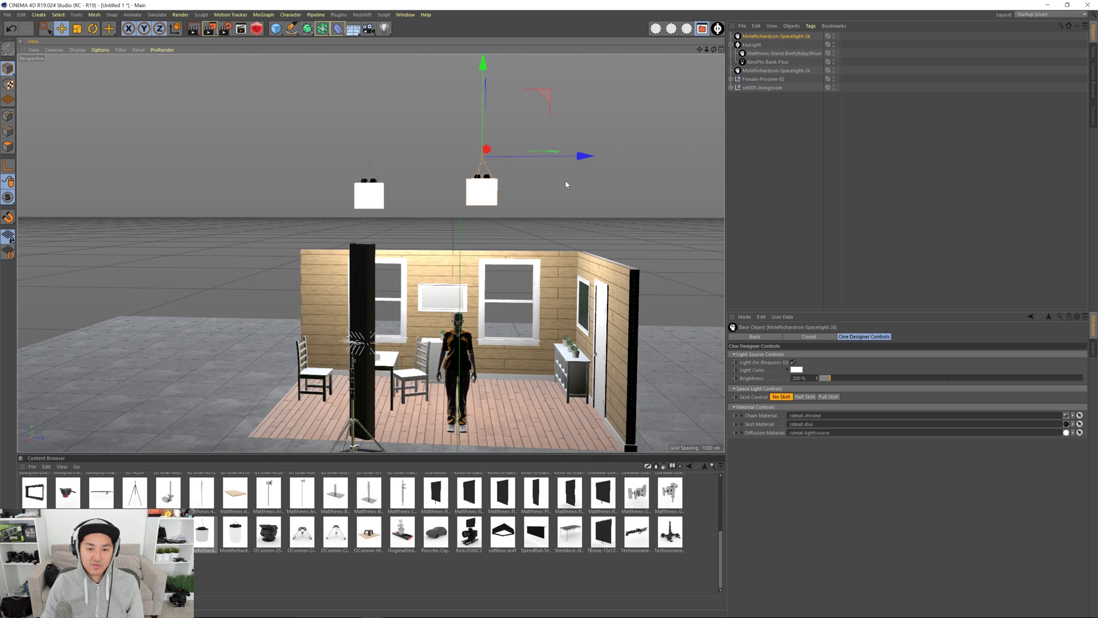
left_click_drag(582, 156, 615, 160)
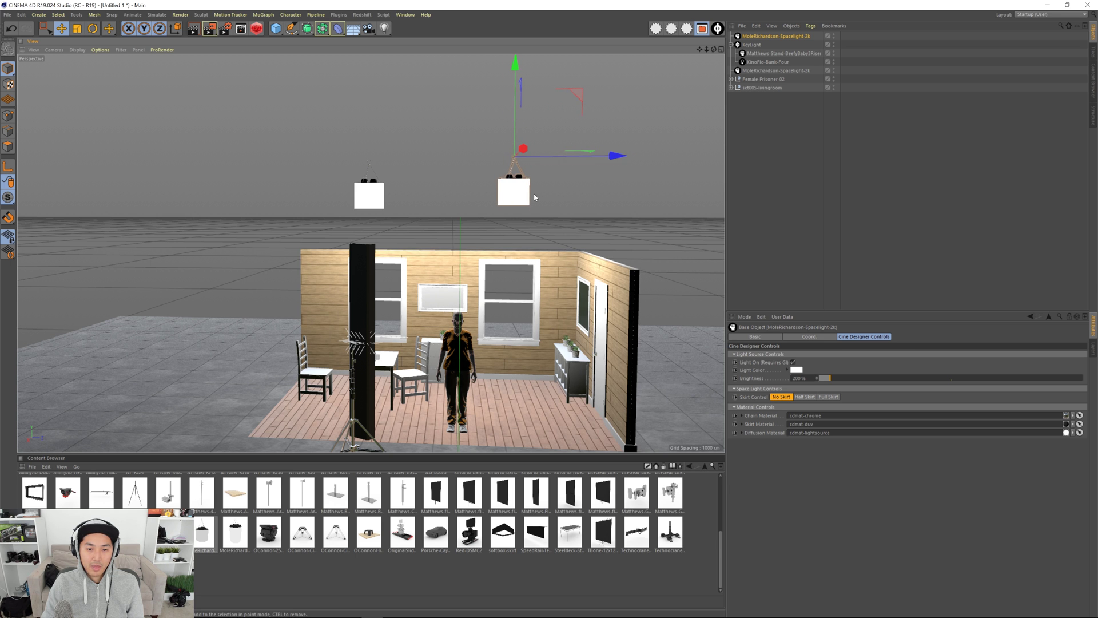
left_click_drag(534, 194, 519, 184, "alt")
left_click_drag(514, 67, 515, 66)
Step: Test-render the set with both Spacelights on, stopping the render partway and closing the Picture Viewer
left_click_drag(513, 187, 433, 227, "alt")
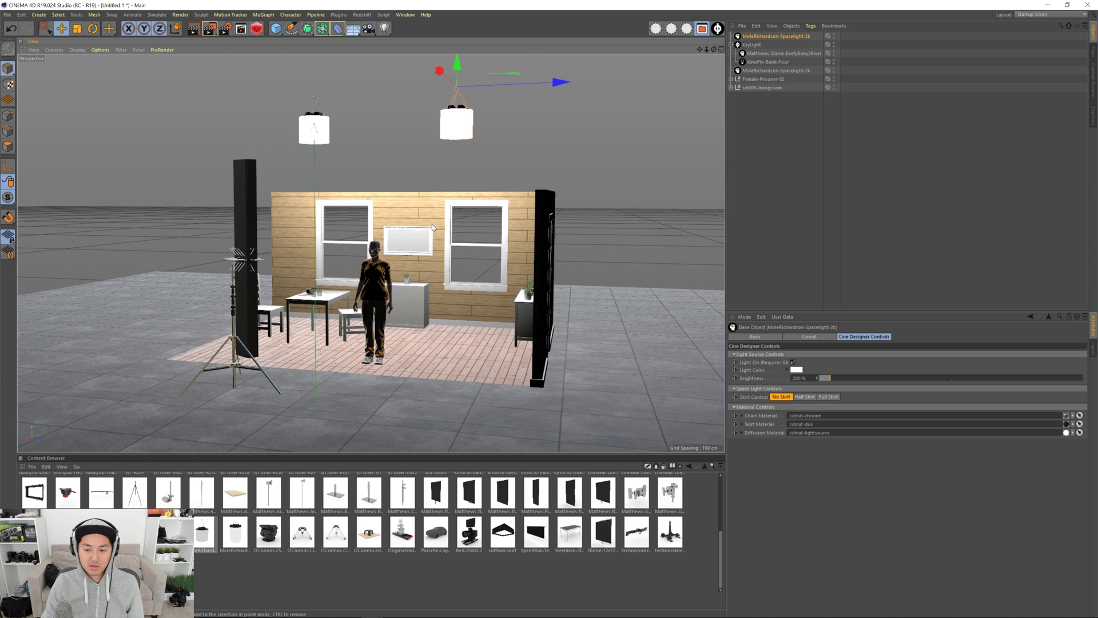
key("shift+r")
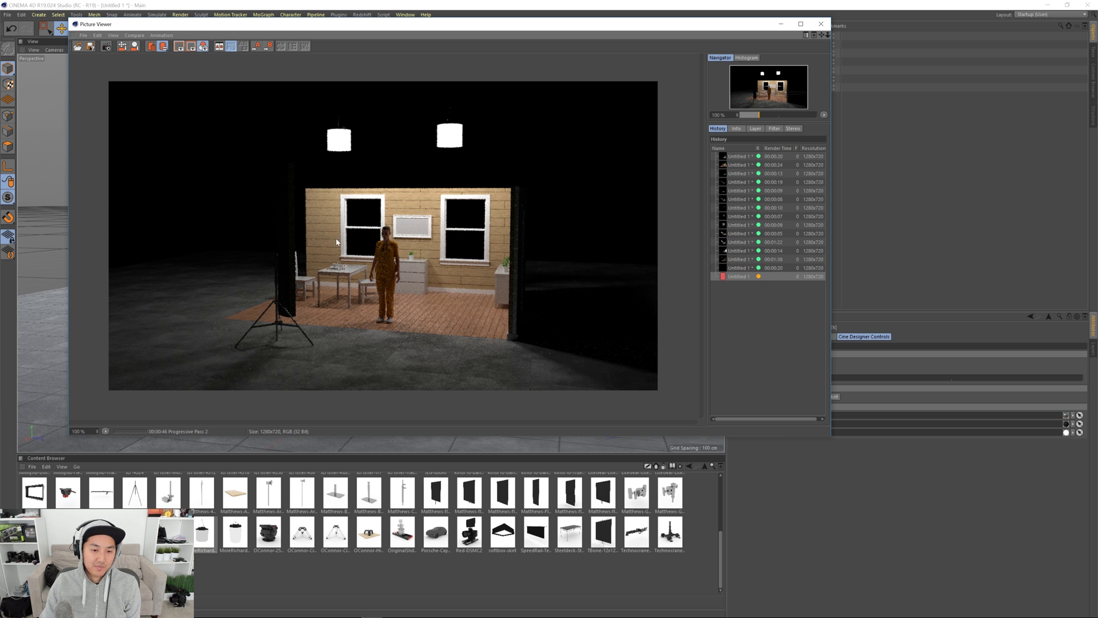
left_click(110, 51)
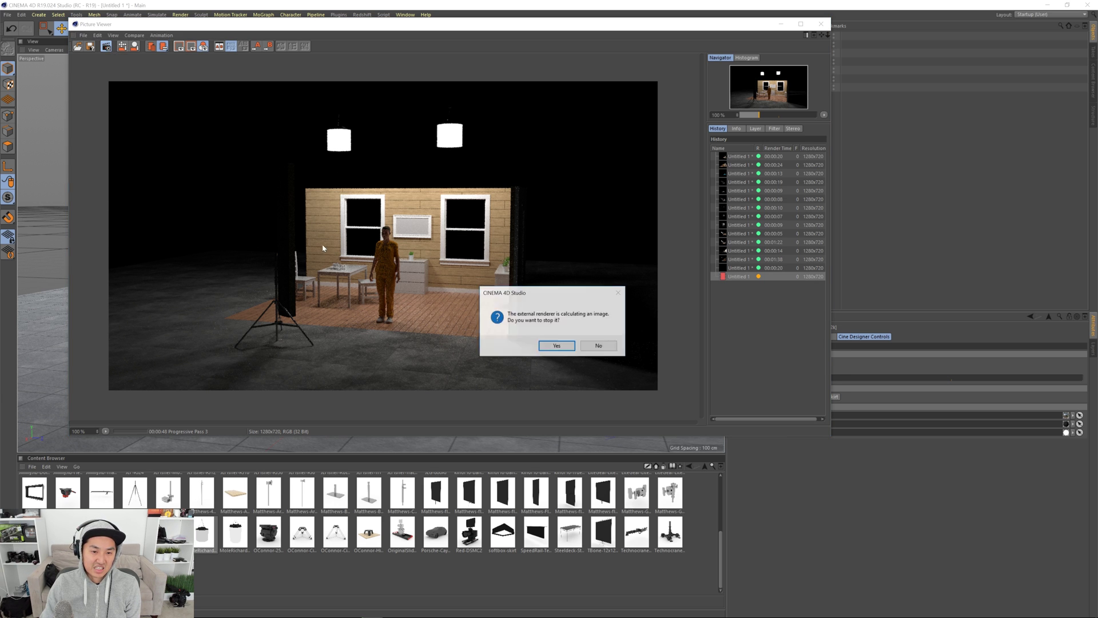
left_click(570, 347)
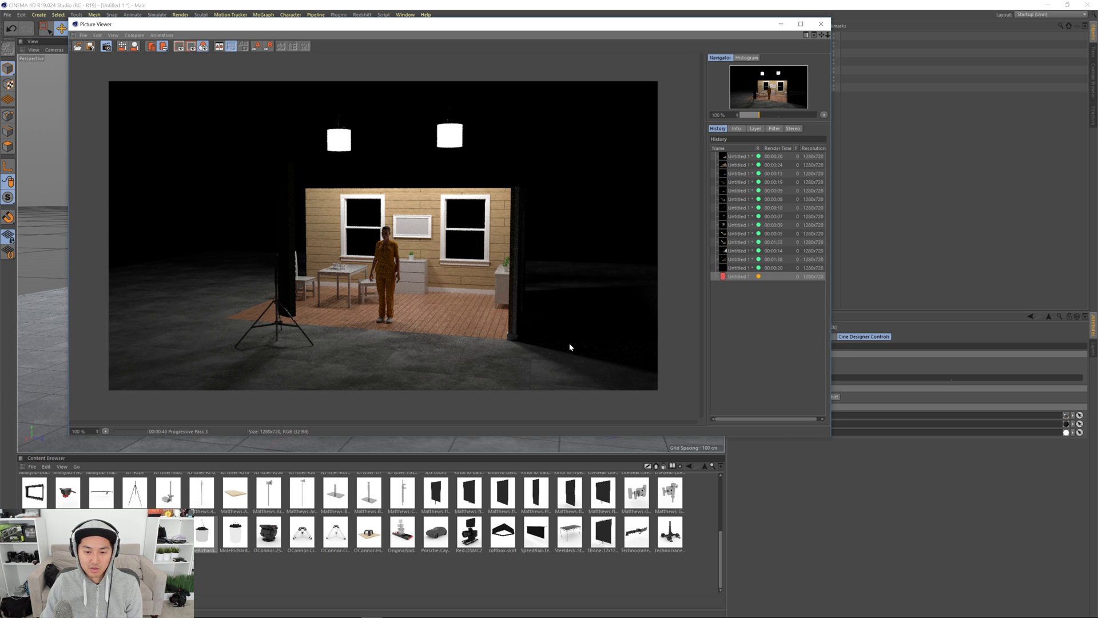
left_click(821, 24)
Step: Compare the set in the viewport with Quick Shading and with Gouraud Shading
scroll(458, 154, "up", 2)
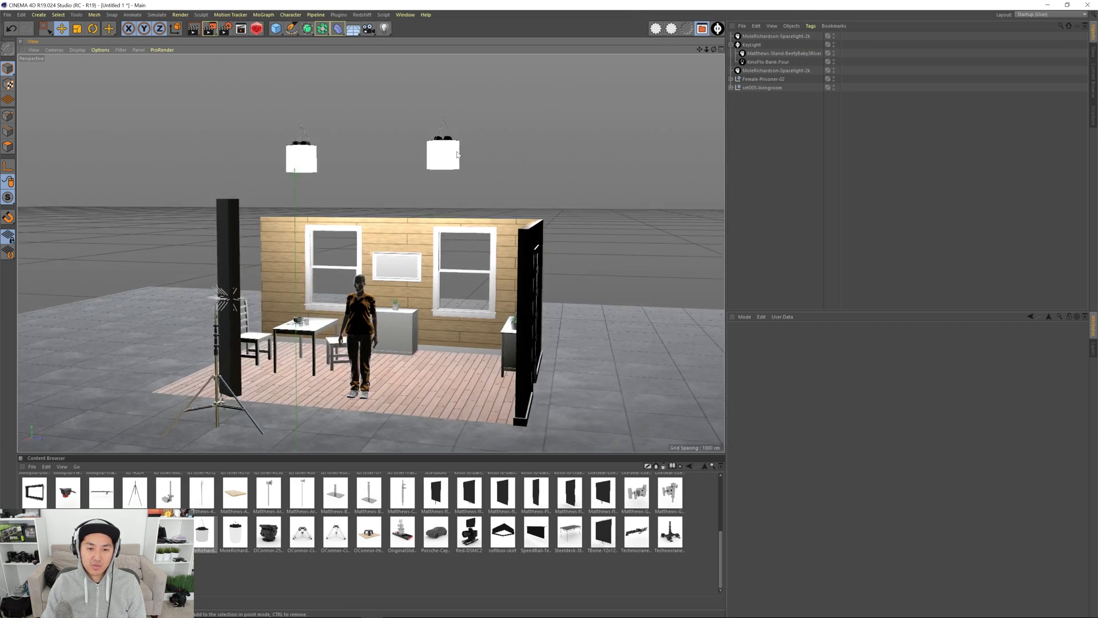
scroll(458, 155, "up", 10)
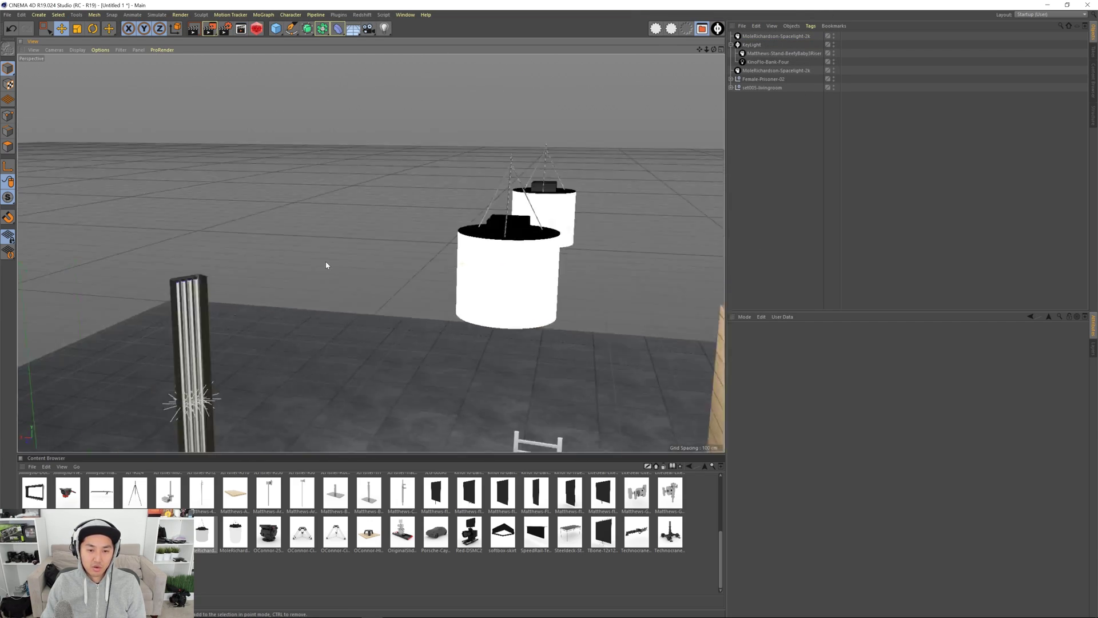
scroll(326, 265, "down", 10)
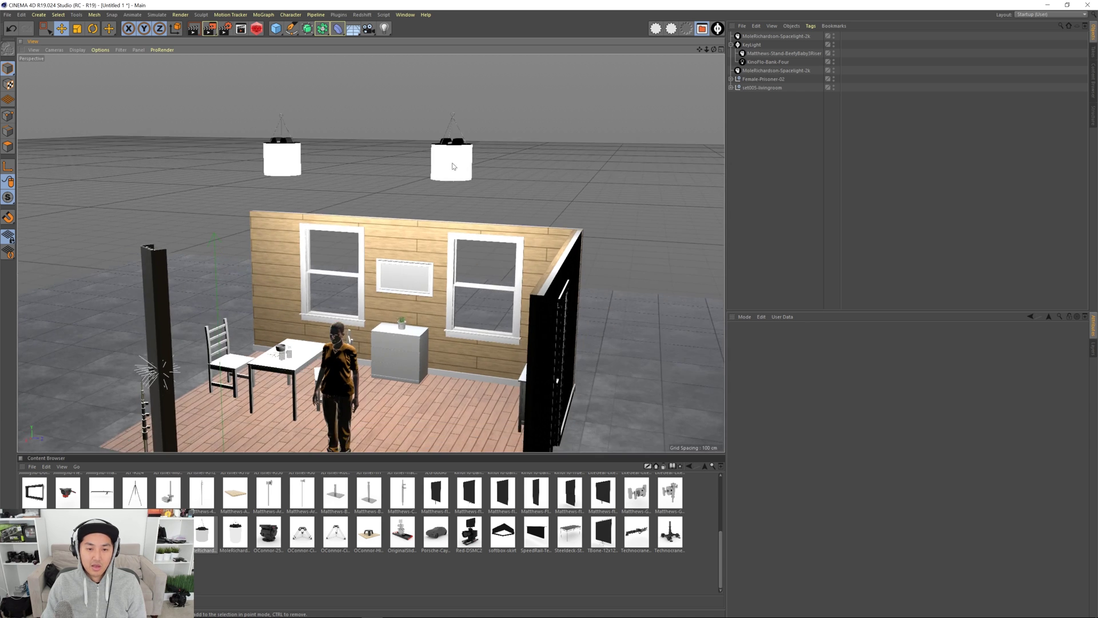
scroll(452, 167, "down", 2)
left_click_drag(460, 164, 443, 155, "alt")
scroll(460, 155, "up", 1)
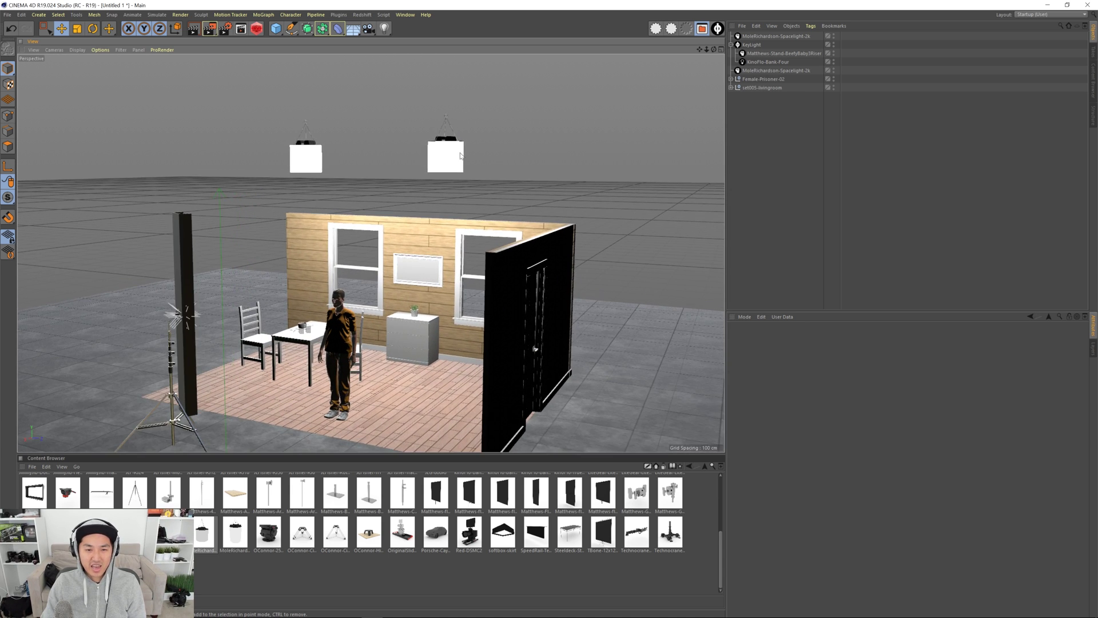
middle_click_drag(460, 155, 456, 135, "alt")
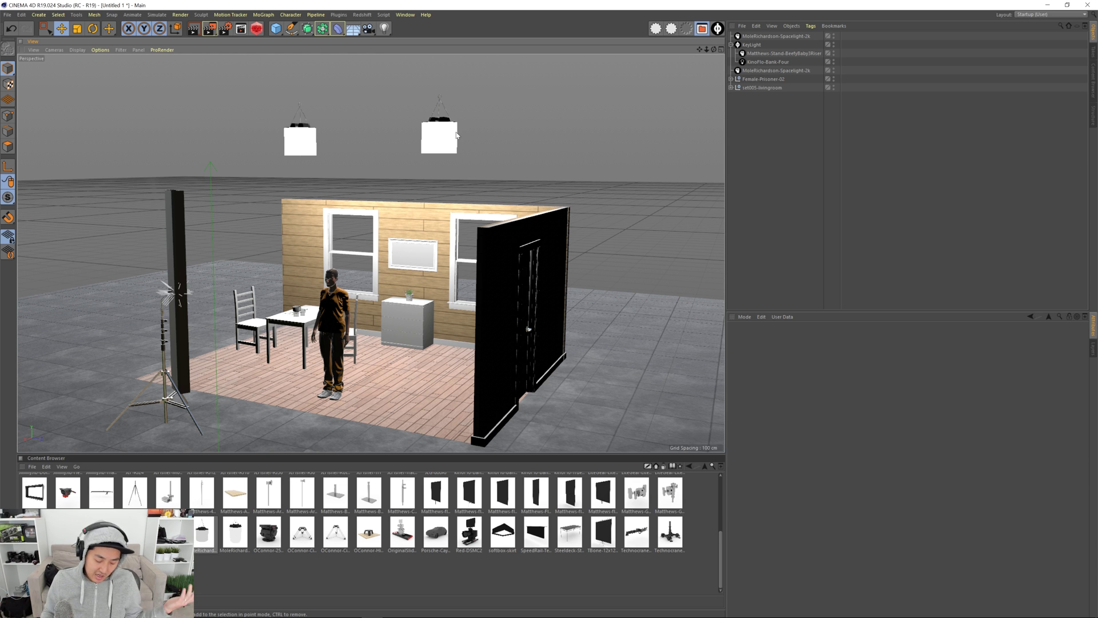
key("n")
key("c")
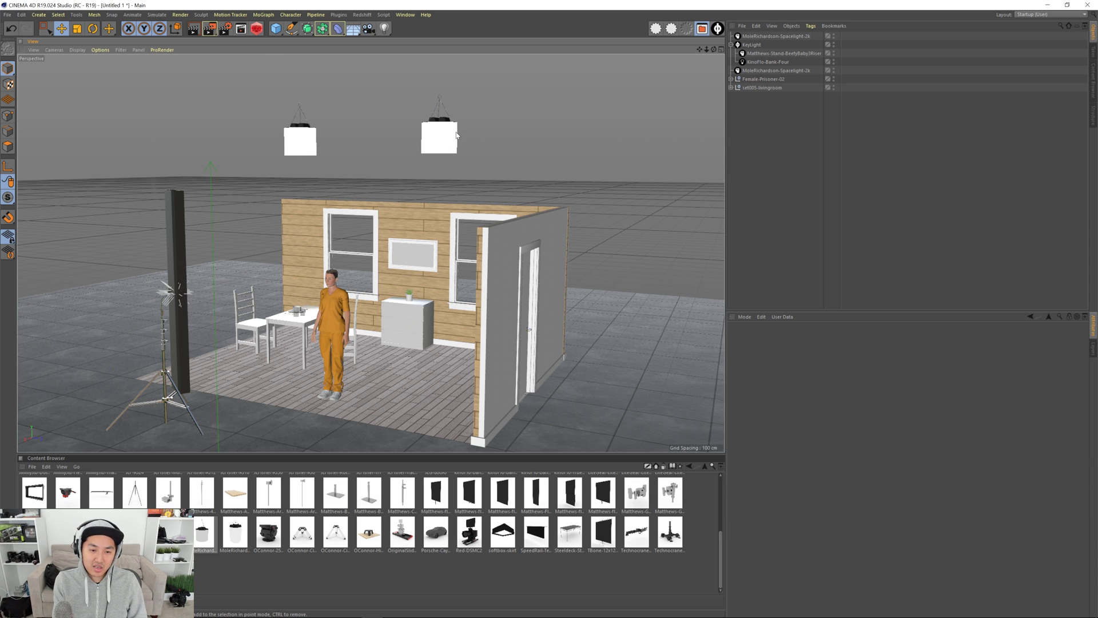
key("n")
key("a")
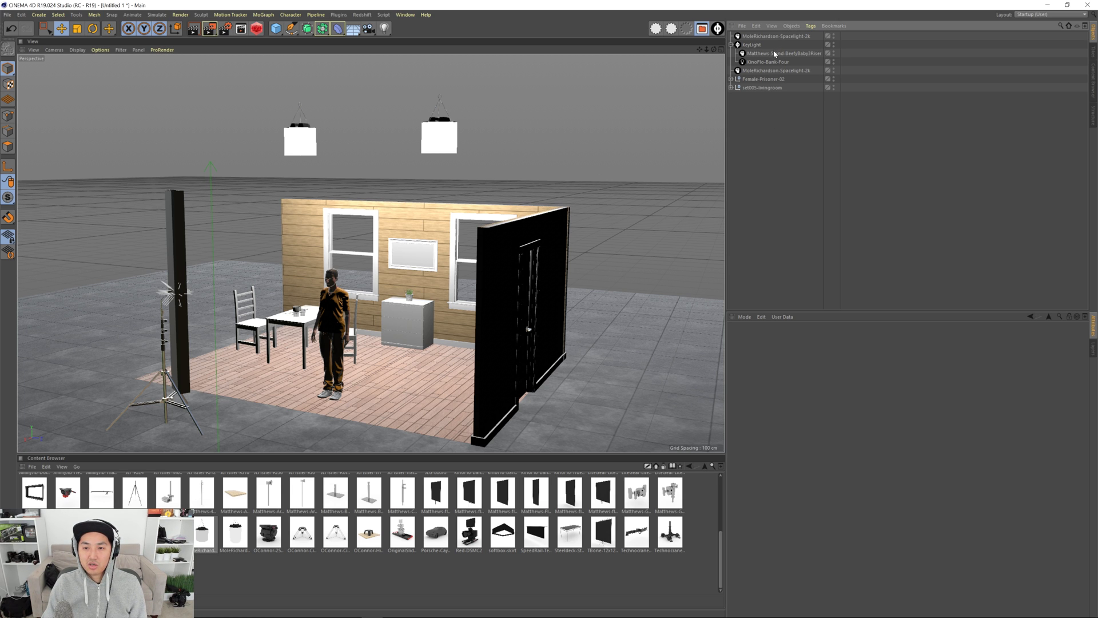
Step: Collapse the KeyLight group and move it and both Spacelights below the living room set in the object list
left_click(731, 44)
left_click_drag(747, 45, 772, 149)
left_click(778, 140)
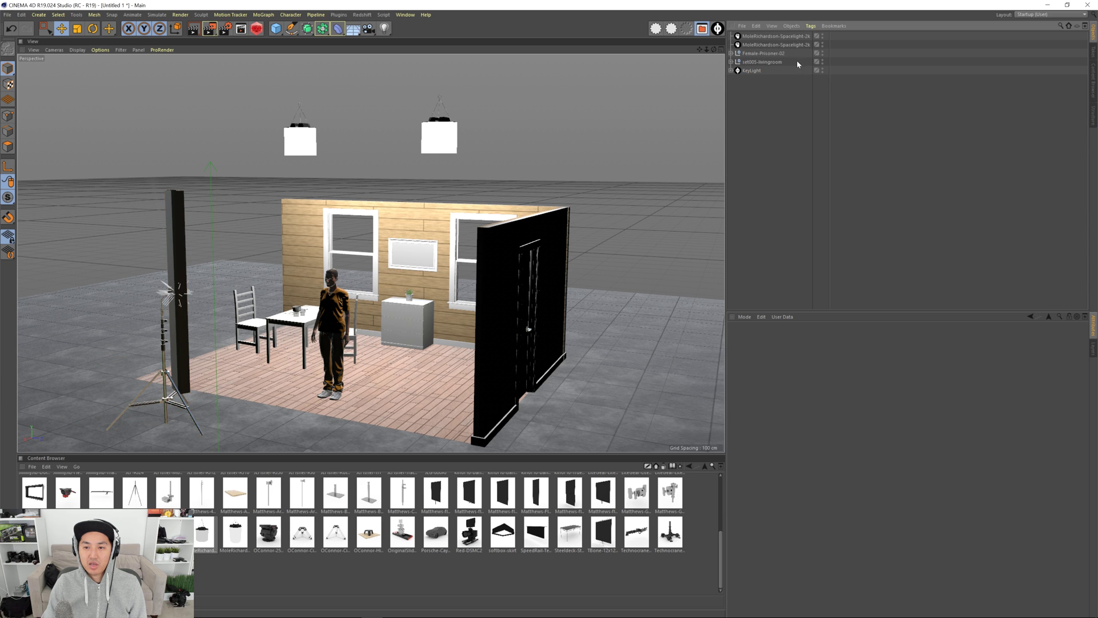
left_click(789, 44)
left_click(787, 37, "shift")
left_click_drag(782, 46, 782, 151)
left_click(782, 151)
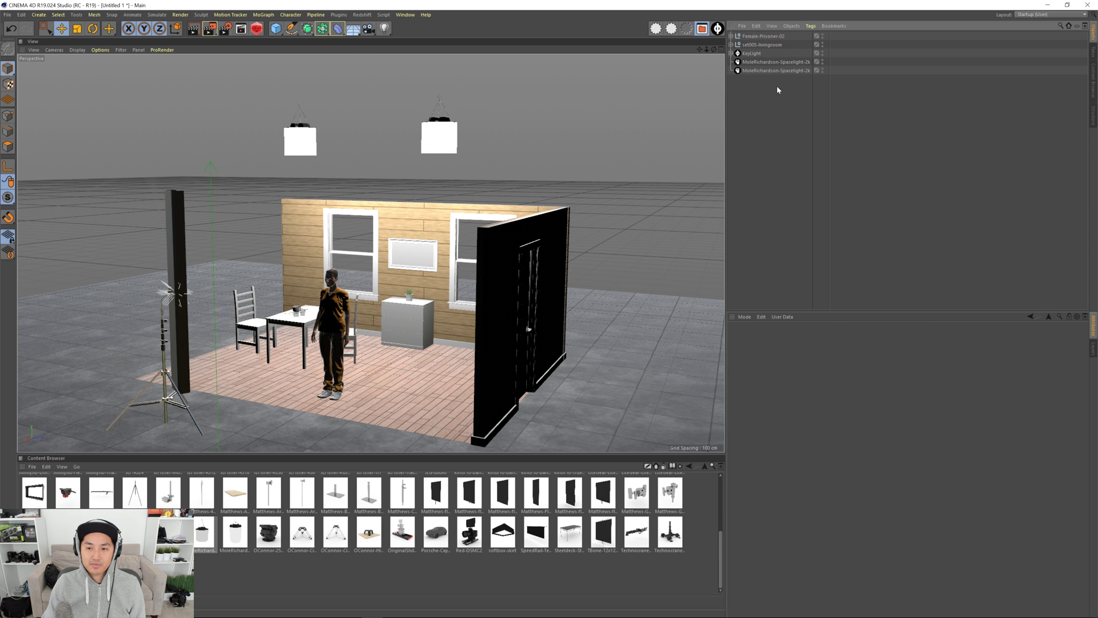
Step: Hide the Spacelight over the dining table end in both the viewport and the render
left_click(775, 72)
left_click(777, 70)
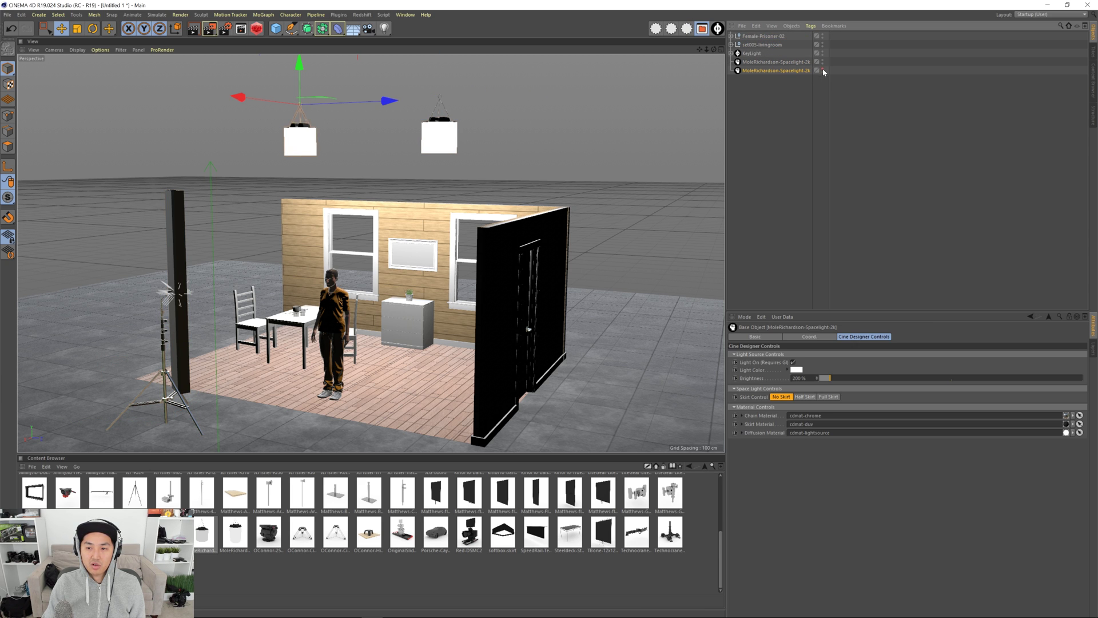
left_click(801, 83)
Step: Set the skirt control of the Spacelight over the door end to Half Skirt
left_click(793, 63)
middle_click_drag(452, 119, 432, 184, "alt")
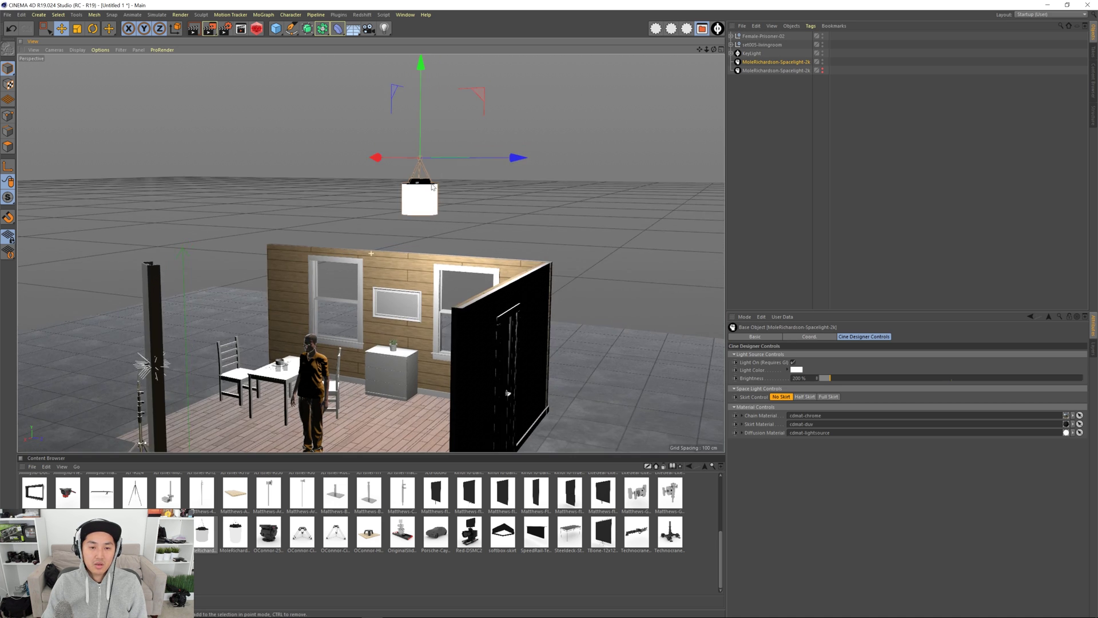
left_click_drag(432, 187, 425, 190, "alt")
right_click_drag(425, 189, 509, 206, "alt")
left_click_drag(510, 205, 424, 199, "alt")
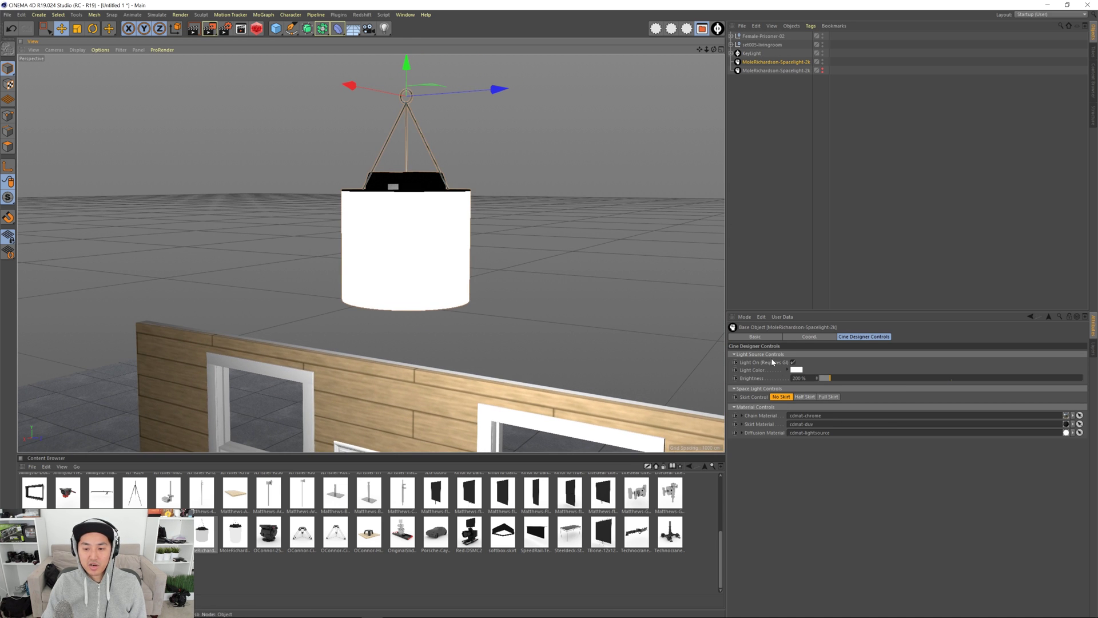
left_click_drag(448, 252, 417, 217, "alt")
left_click(805, 397)
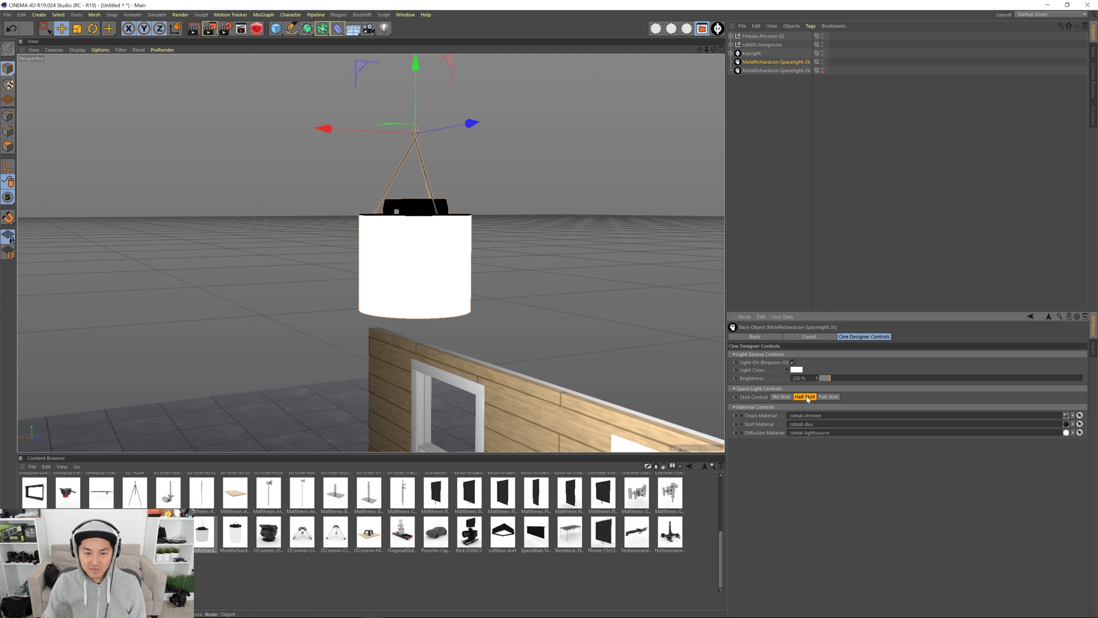
left_click_drag(453, 282, 476, 276, "alt")
scroll(473, 270, "down", 4)
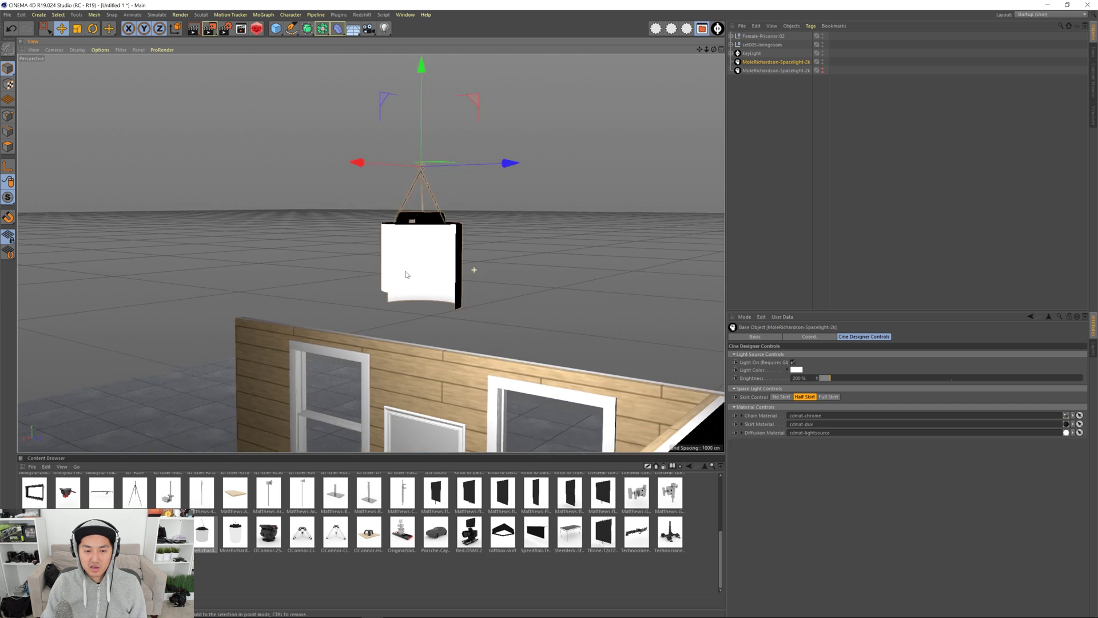
Step: Turn on Shadows in the viewport to preview the Half Skirt's effect on the room, and turn them off again
middle_click_drag(360, 349, 370, 253, "alt")
left_click_drag(370, 252, 491, 284, "alt")
right_click_drag(492, 284, 366, 283, "alt")
middle_click_drag(366, 284, 464, 289, "alt")
left_click(121, 49)
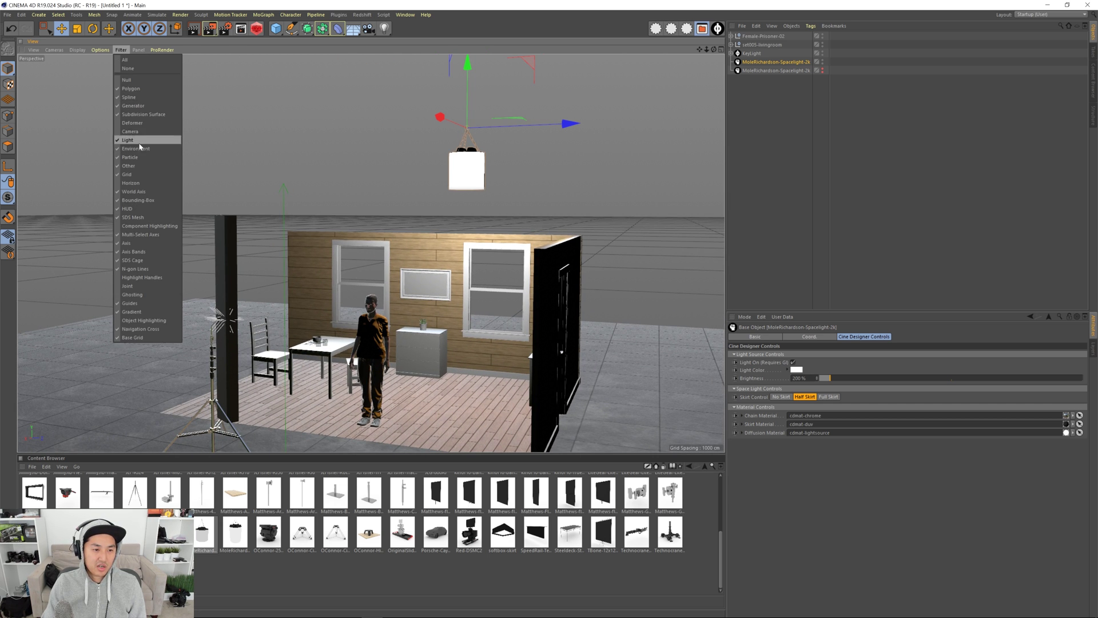
left_click(100, 50)
left_click(112, 120)
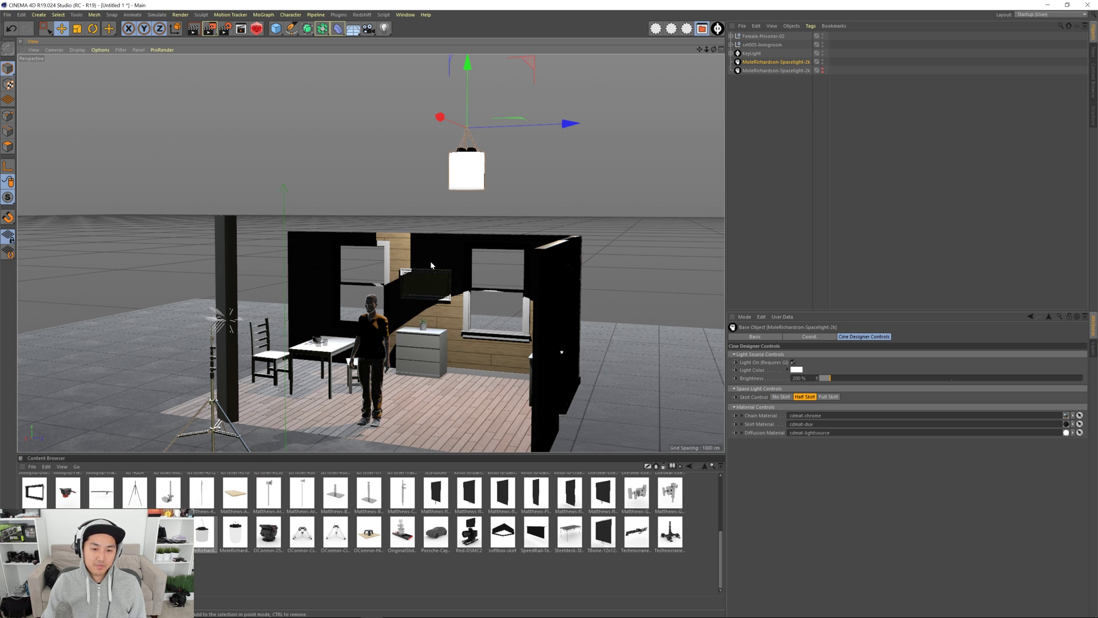
left_click(100, 50)
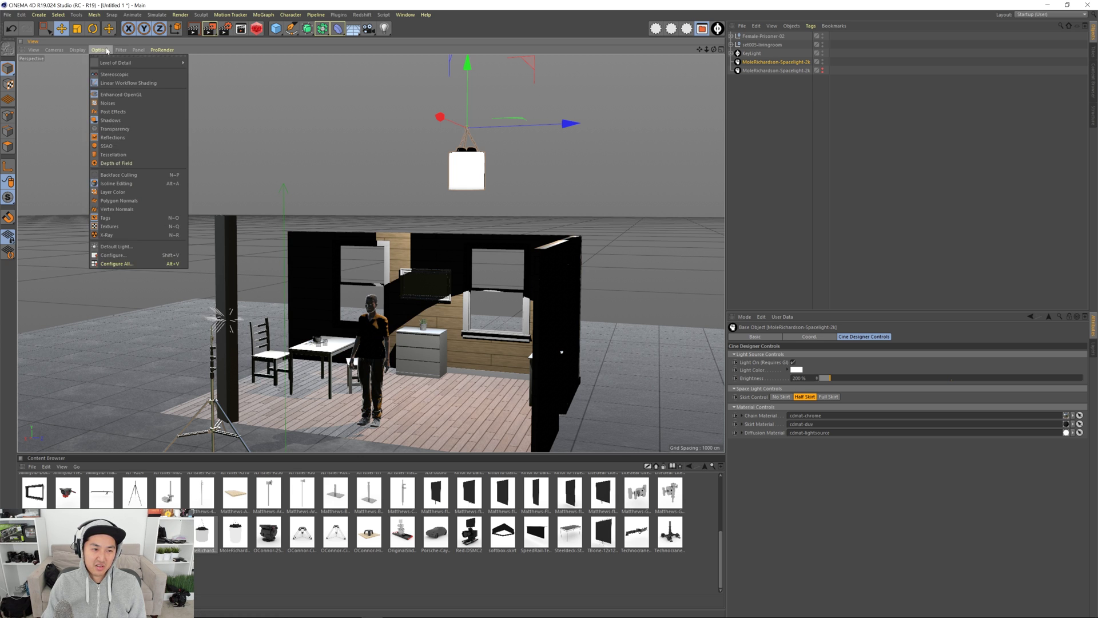
left_click(120, 50)
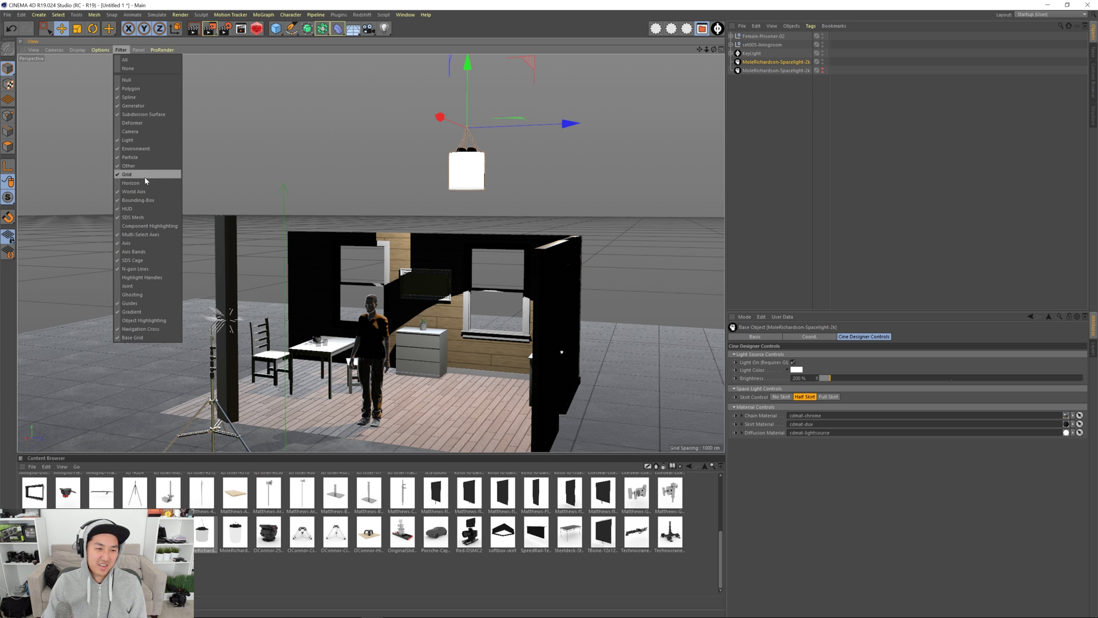
mouse_move(100, 51)
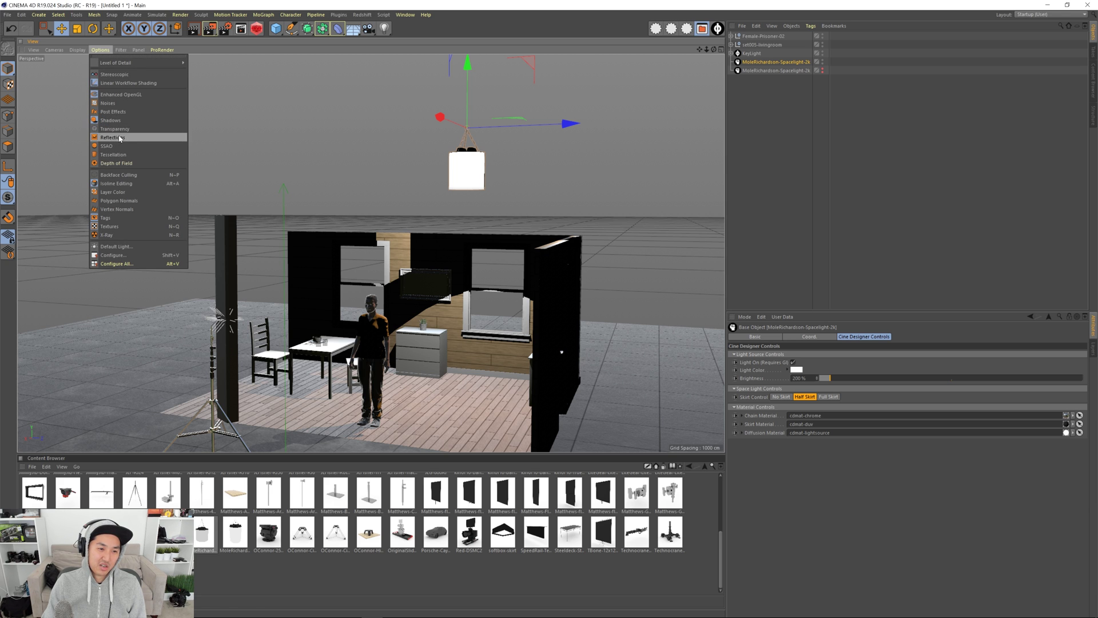
left_click(122, 121)
Step: Test-render a frontal view of the room with the Half Skirt Spacelight, stopping partway and closing the Picture Viewer
left_click_drag(445, 213, 452, 179, "alt")
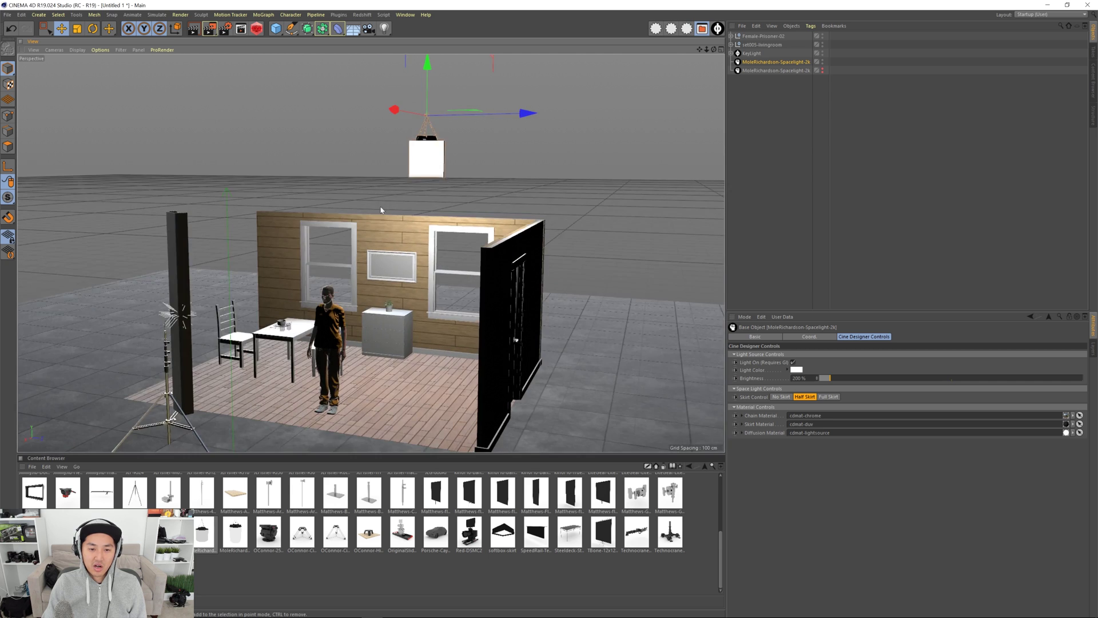
left_click_drag(398, 215, 405, 238, "alt")
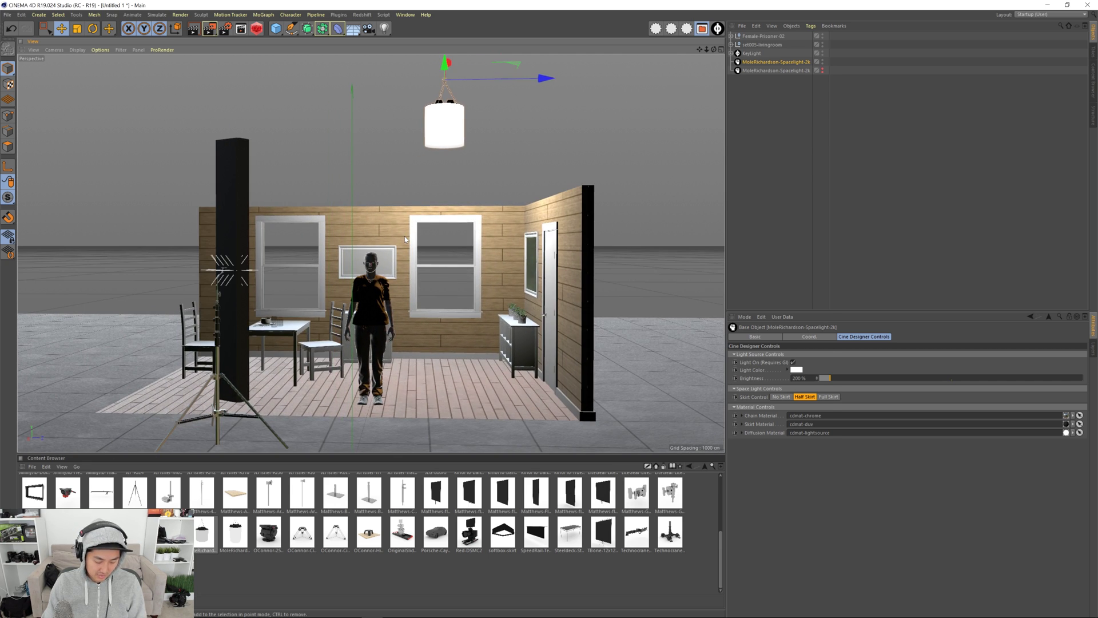
key("shift+r")
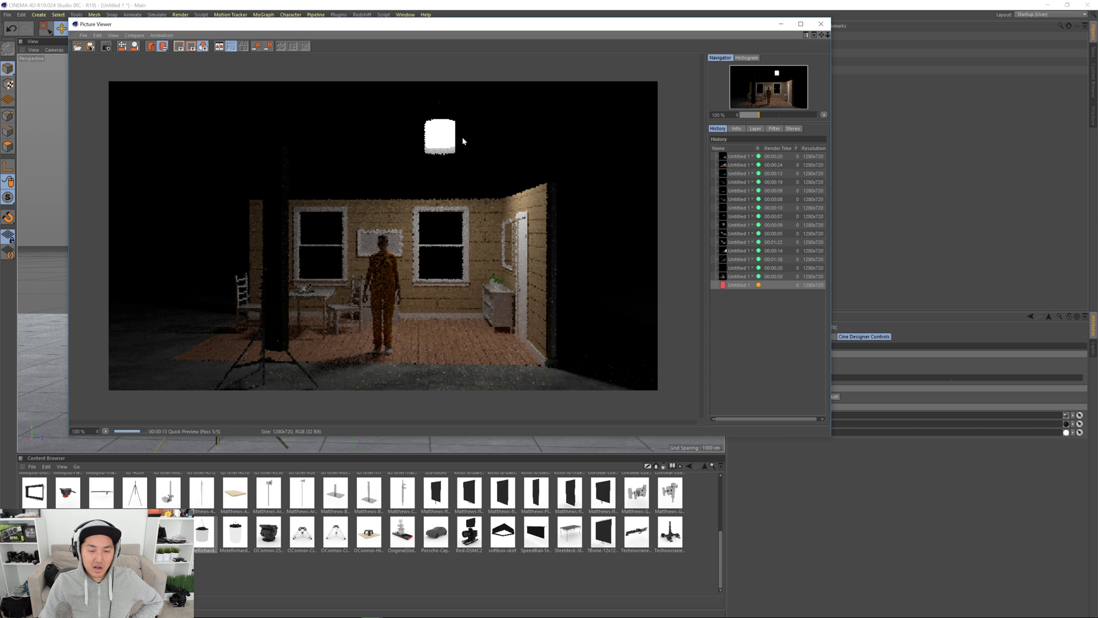
left_click(106, 46)
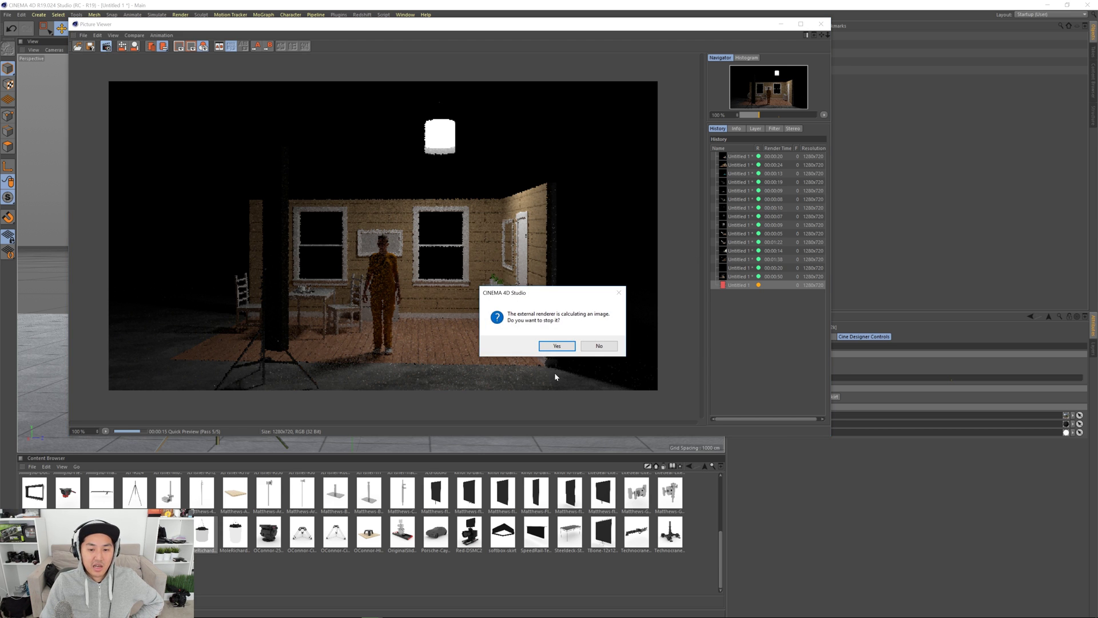
left_click(561, 347)
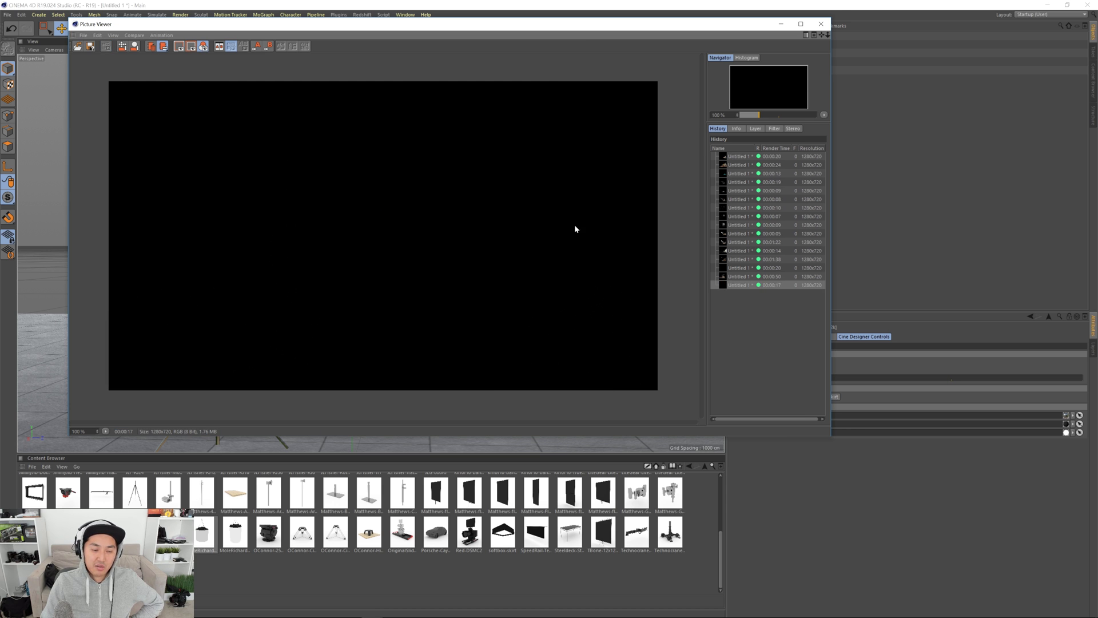
left_click(821, 24)
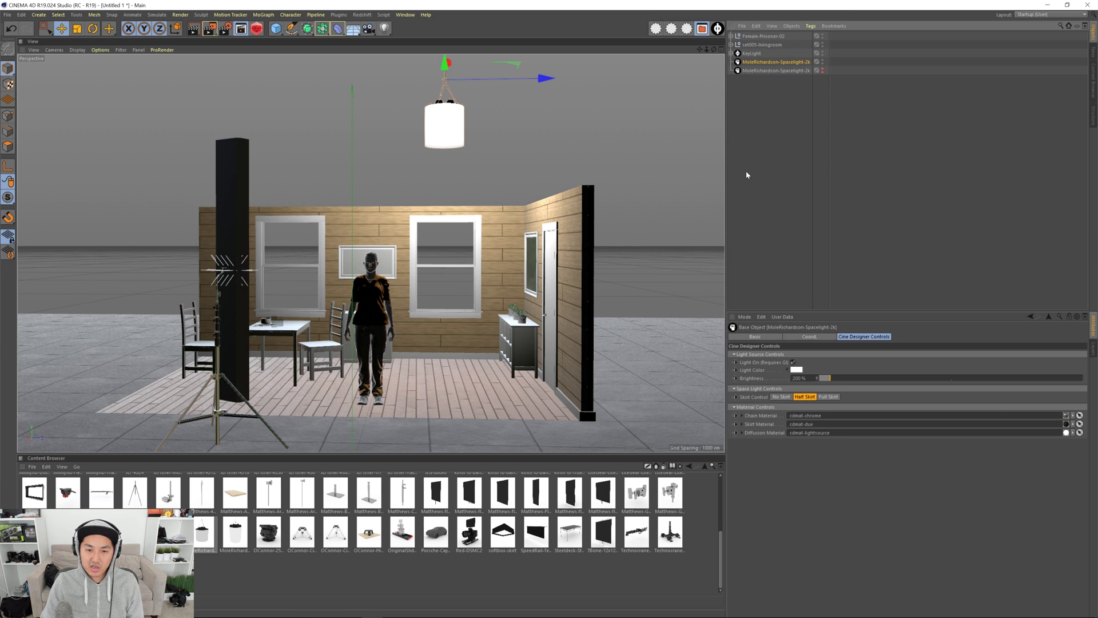
Step: Examine the Half Skirt on the overhead Spacelight up close and from several sides
left_click_drag(455, 123, 356, 172, "alt")
right_click_drag(469, 154, 649, 164, "alt")
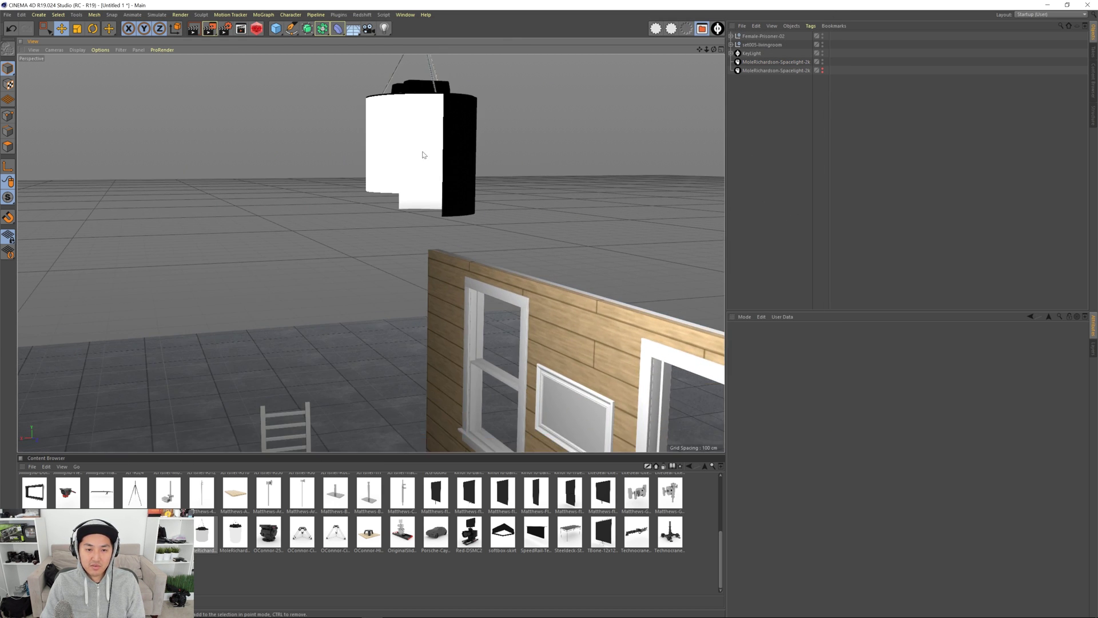
middle_click_drag(424, 154, 451, 212, "alt")
left_click_drag(450, 212, 441, 269, "alt")
right_click_drag(441, 270, 375, 265, "alt")
left_click_drag(375, 264, 421, 218, "alt")
right_click_drag(421, 217, 370, 255, "alt")
left_click_drag(370, 255, 444, 200, "alt")
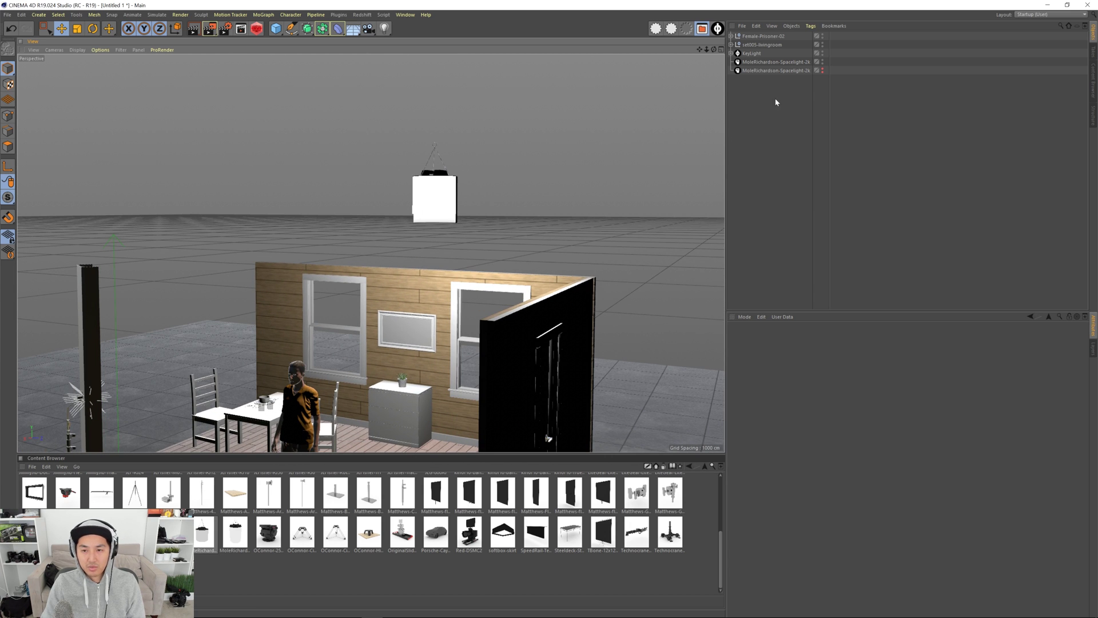
Step: Set the skirt control of the visible Spacelight to Full Skirt and check the fixture from below
left_click(781, 62)
left_click(829, 396)
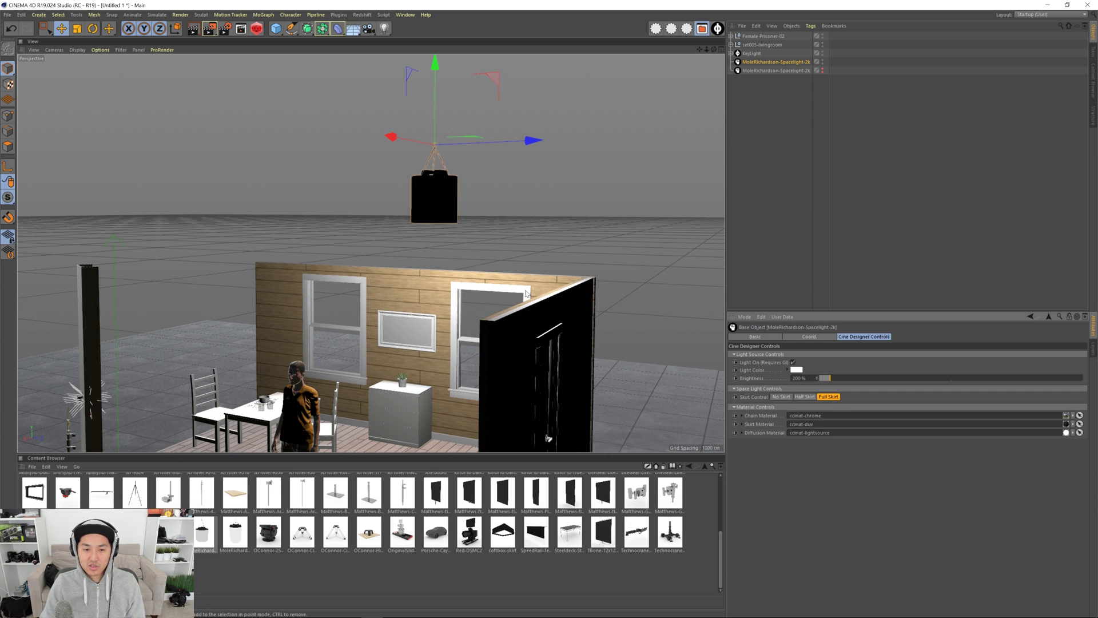
right_click_drag(438, 204, 439, 252, "alt")
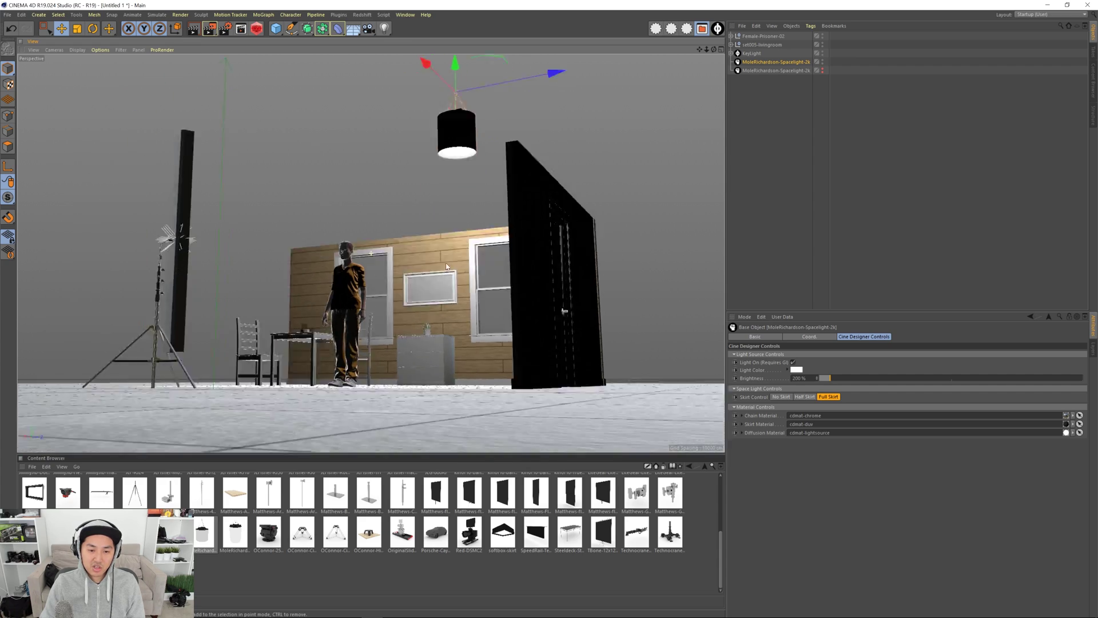
left_click_drag(439, 252, 464, 279, "alt")
Step: Move the Full Skirt Spacelight slightly along its Z axis so it hangs above the standing figure
middle_click_drag(464, 280, 370, 252, "alt")
right_click_drag(447, 245, 359, 232, "alt")
left_click_drag(359, 231, 401, 359, "alt")
middle_click_drag(401, 359, 414, 341, "alt")
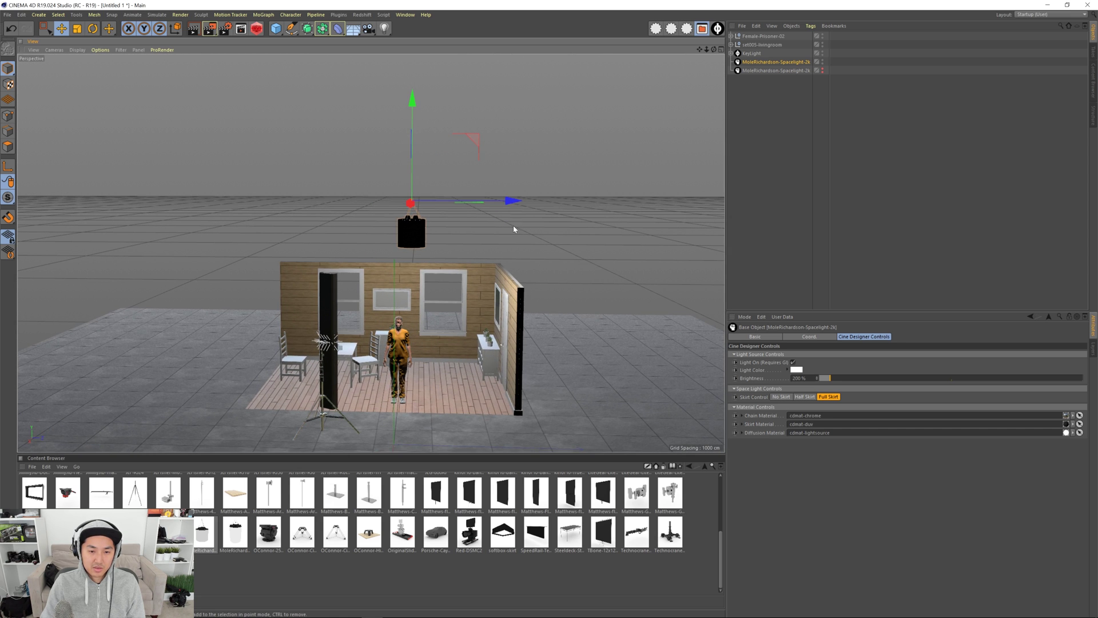
left_click_drag(508, 201, 500, 200)
Step: Test-render a frontal view of the room with the Full Skirt Spacelight, stopping partway and closing the Picture Viewer
scroll(387, 336, "up", 10)
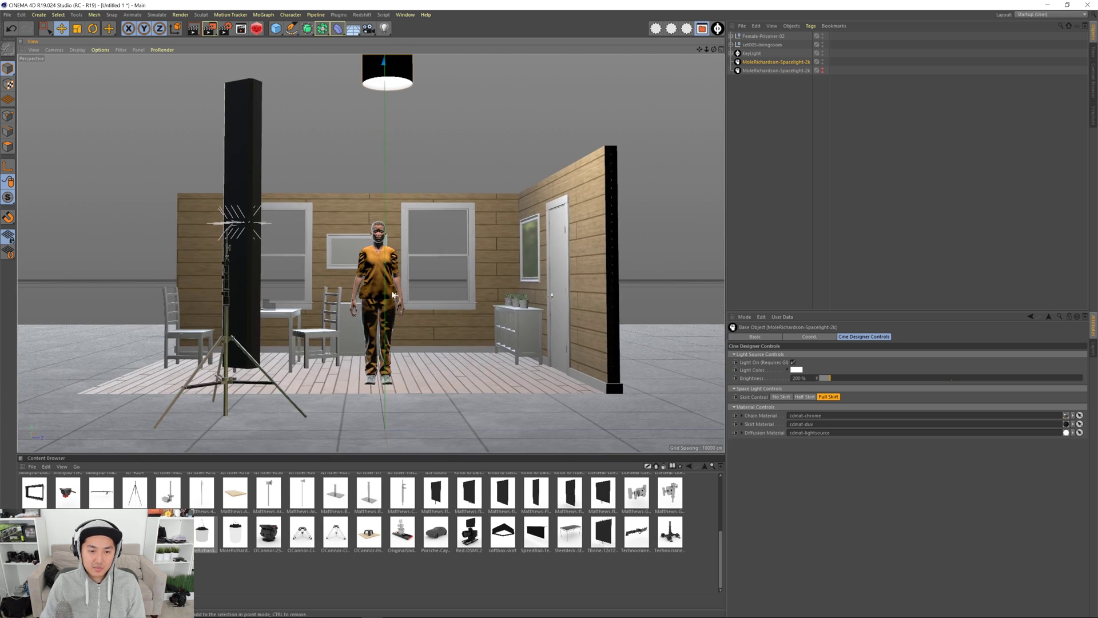
left_click_drag(392, 291, 386, 301, "alt")
key("shift+r")
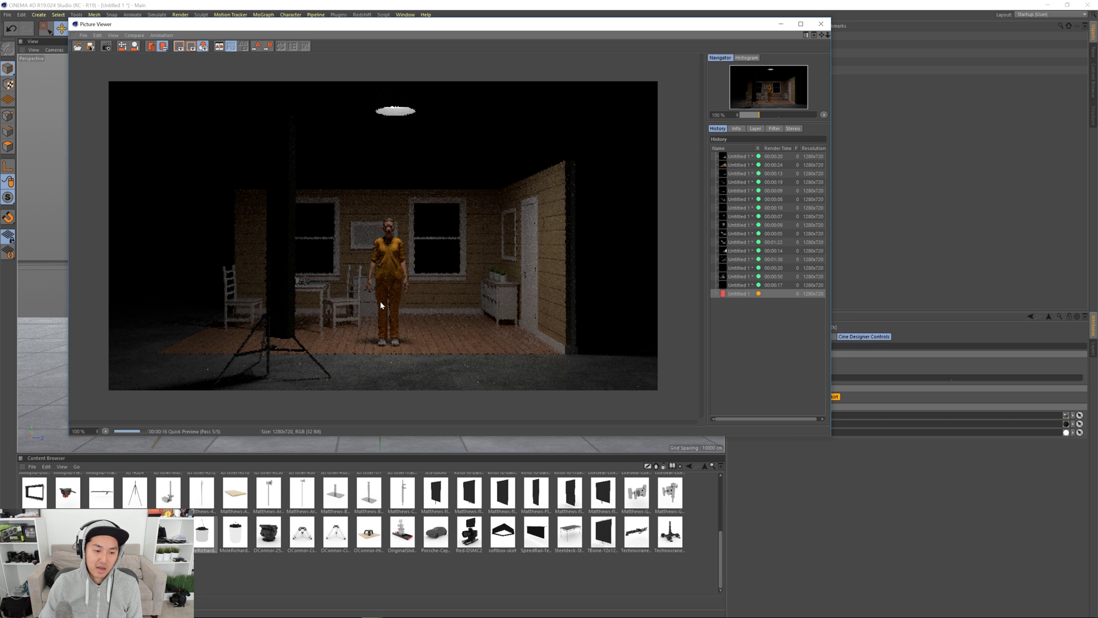
left_click(106, 45)
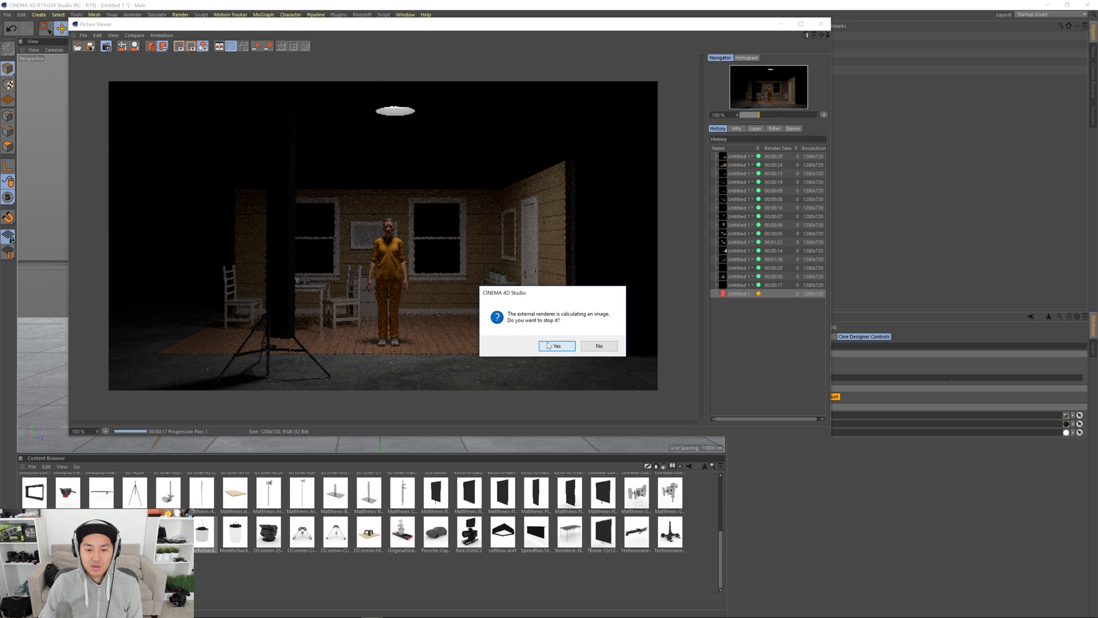
left_click(560, 344)
left_click(820, 24)
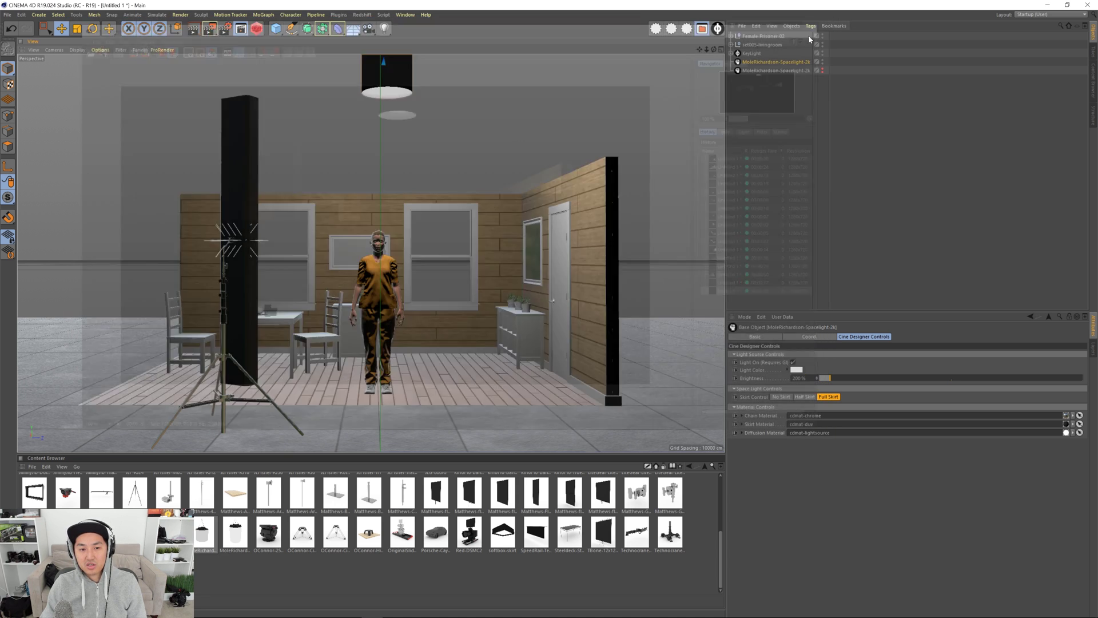
Step: Set the skirt control of the Spacelight above the figure to No Skirt and deselect the fixture
left_click(768, 62)
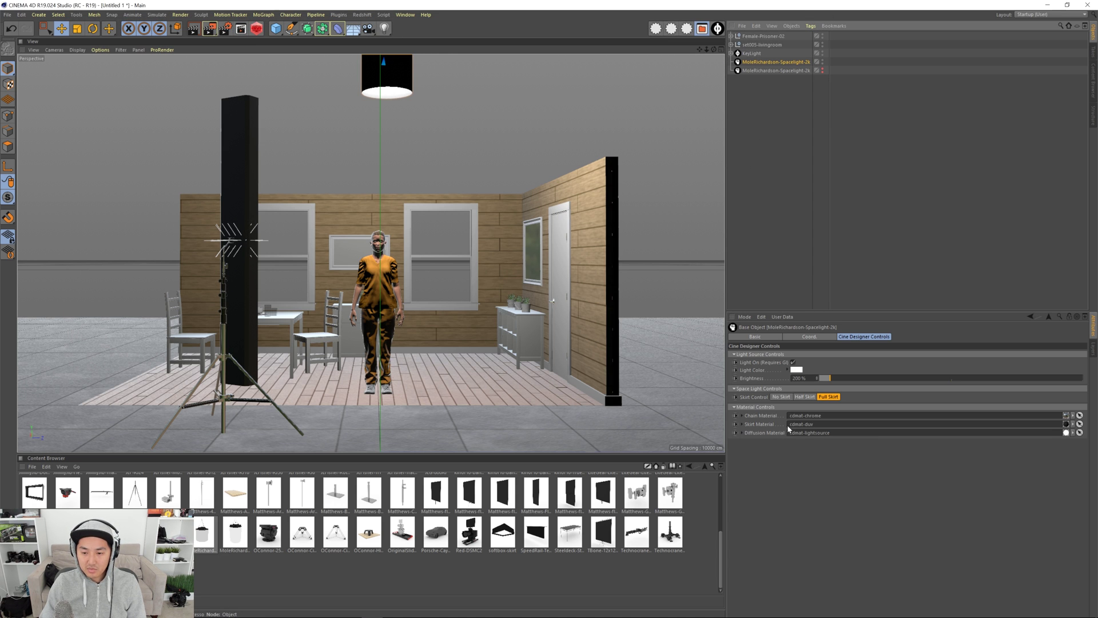
left_click(776, 290)
middle_click_drag(441, 291, 475, 303, "alt")
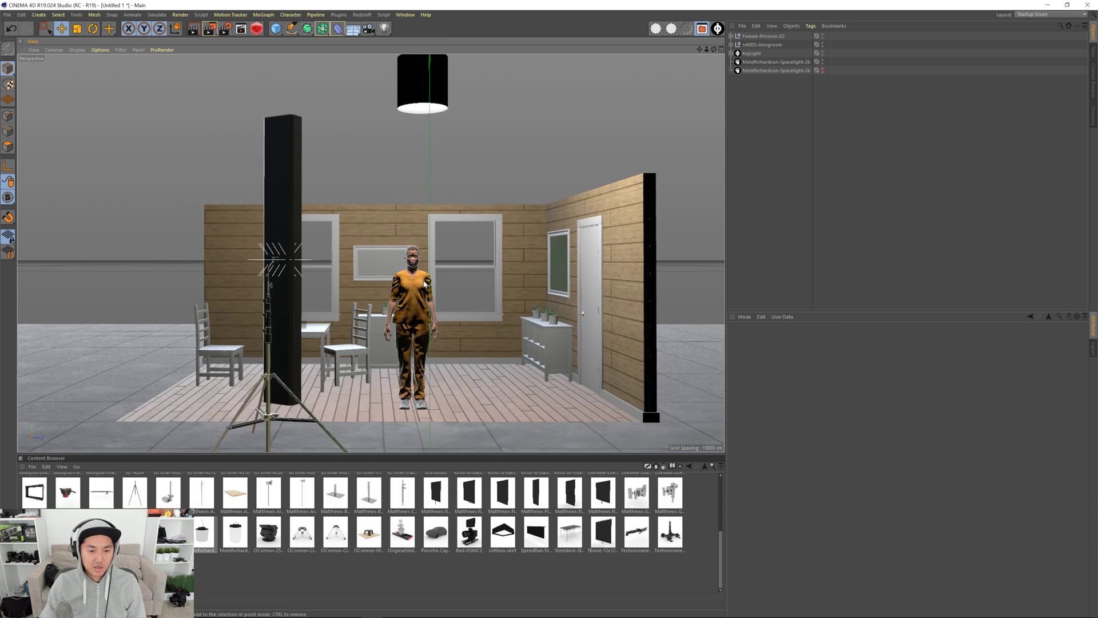
left_click_drag(474, 275, 435, 300, "alt")
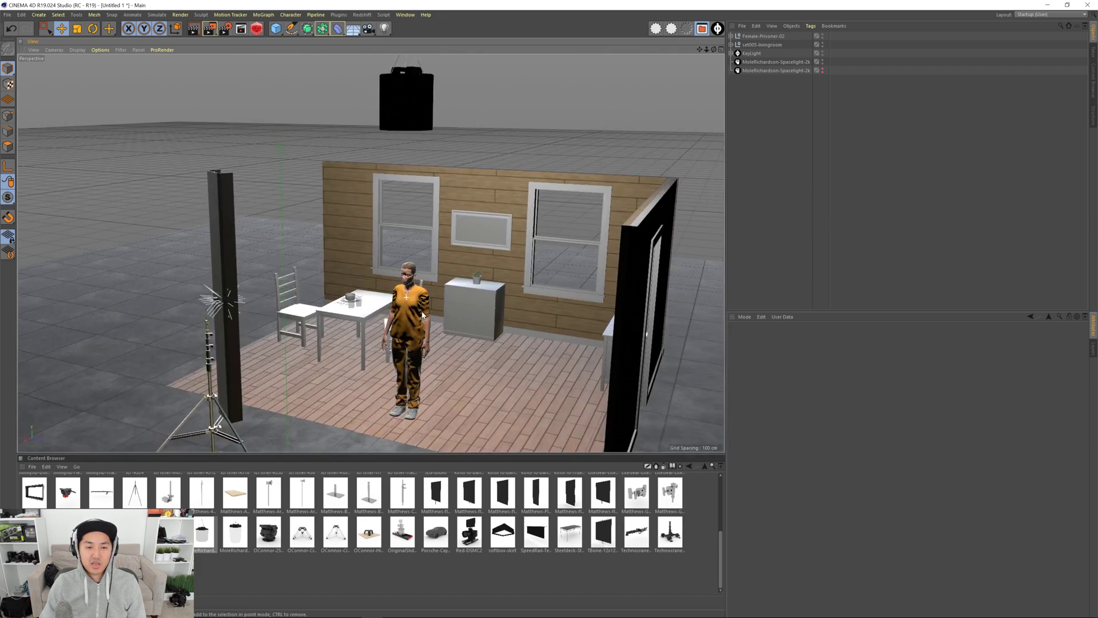
scroll(434, 300, "down", 2)
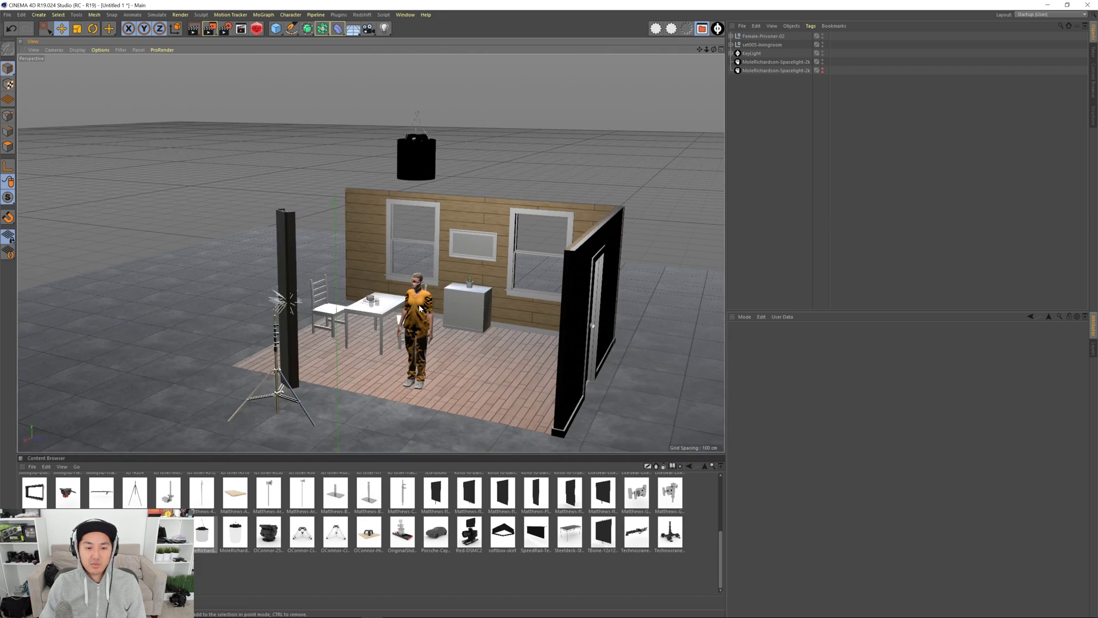
left_click(777, 61)
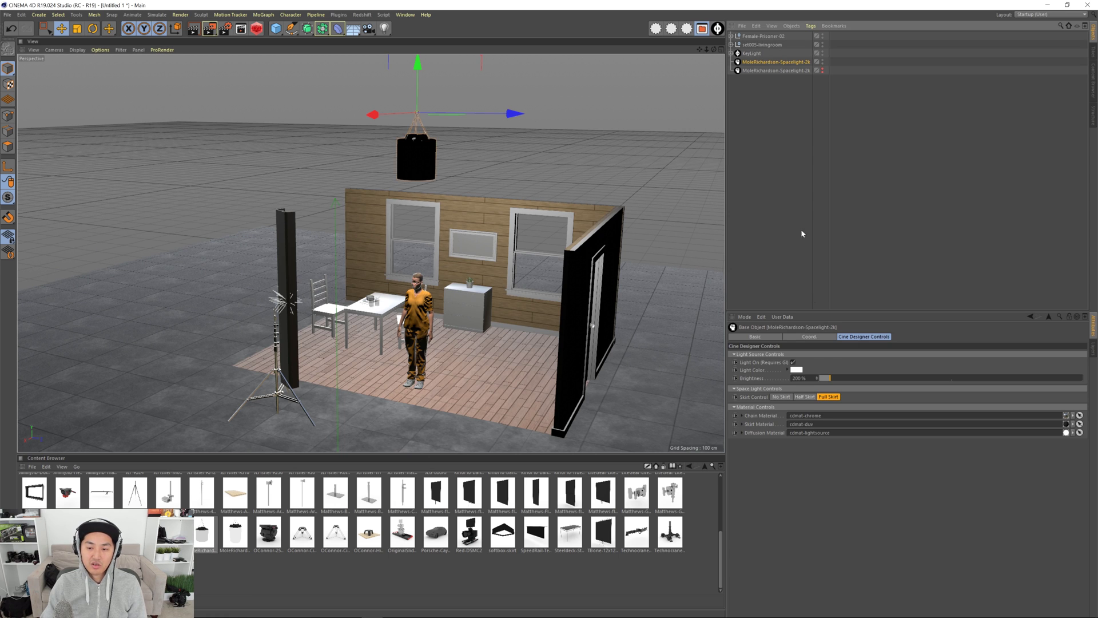
left_click(780, 396)
left_click(736, 209)
left_click_drag(434, 275, 412, 306, "alt")
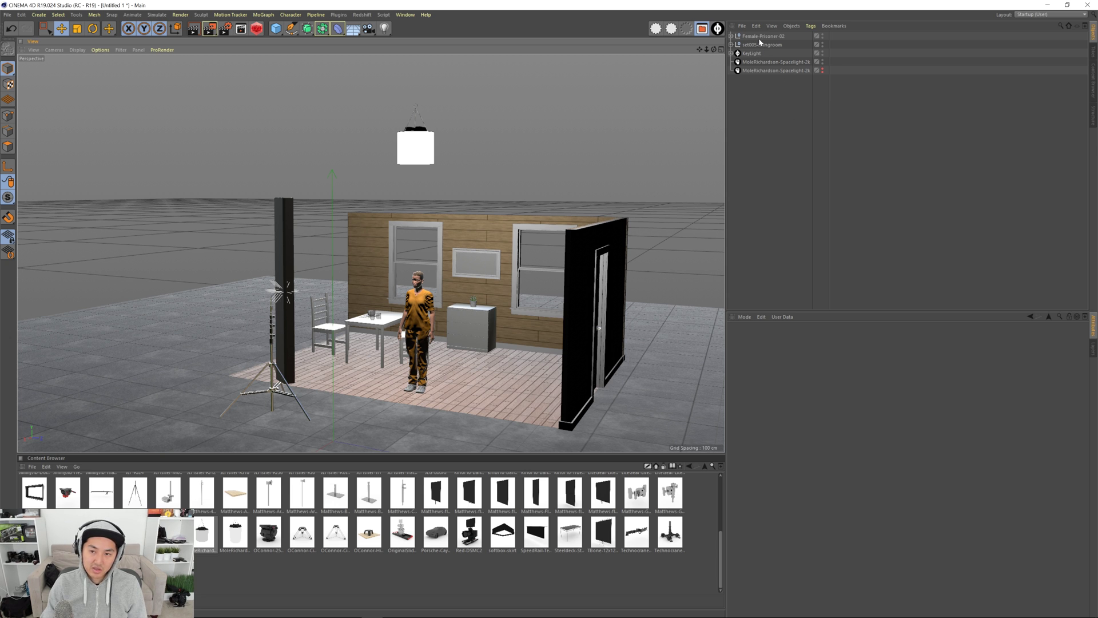
Step: Turn on the top and third bulbs of the KinoFlo-Bank-Four inside the KeyLight group
left_click(752, 53)
left_click(760, 63)
left_click(756, 54)
left_click(758, 62)
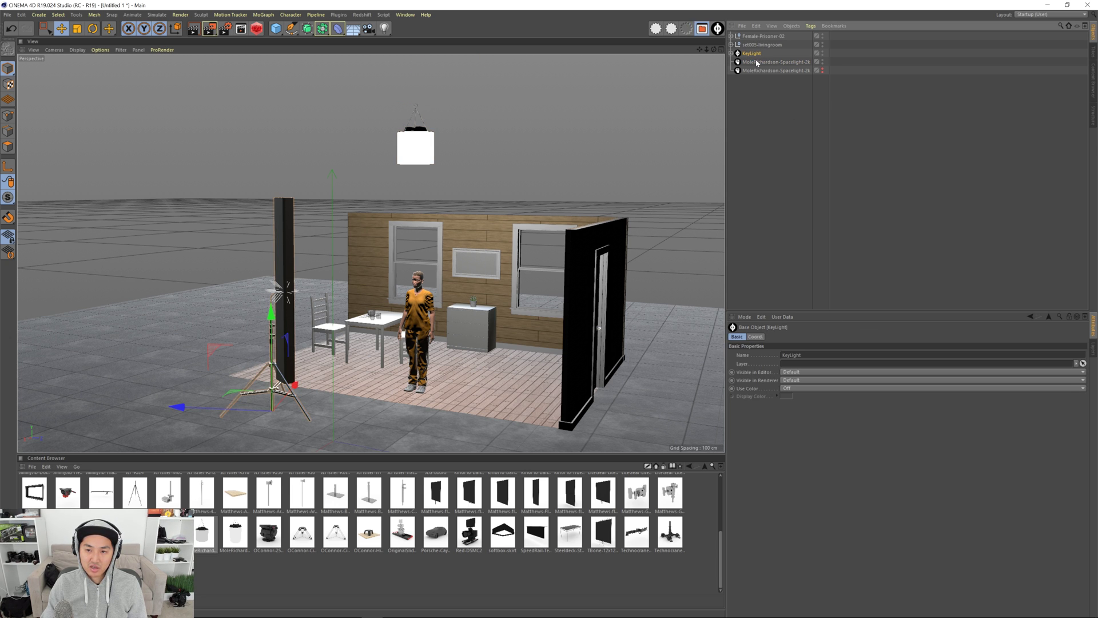
left_click(755, 55)
left_click(732, 53)
left_click(763, 71)
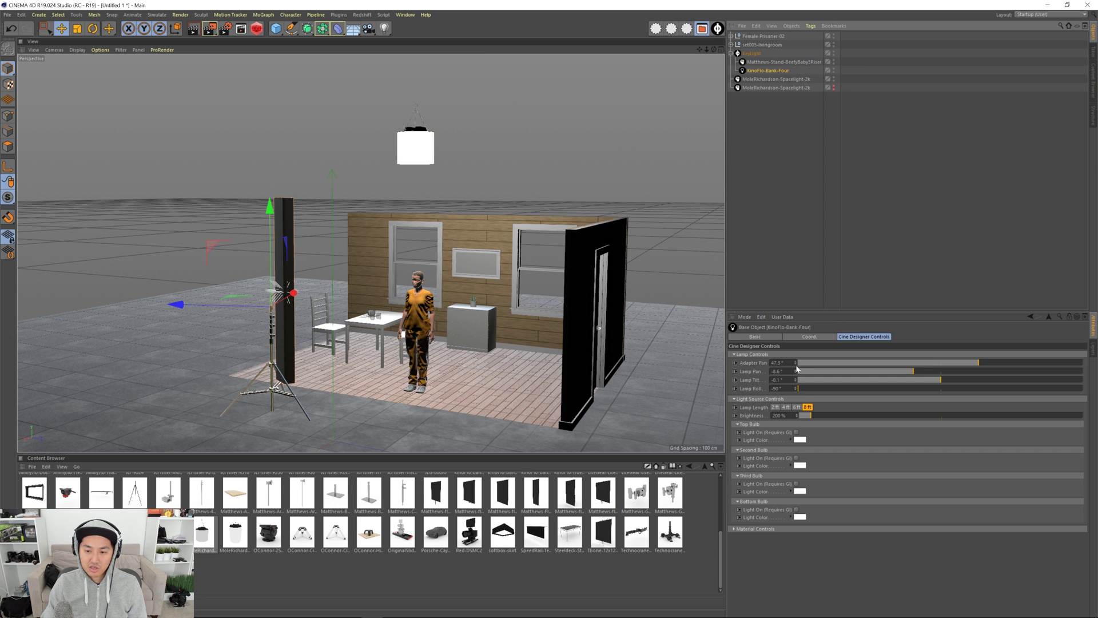
left_click(797, 432)
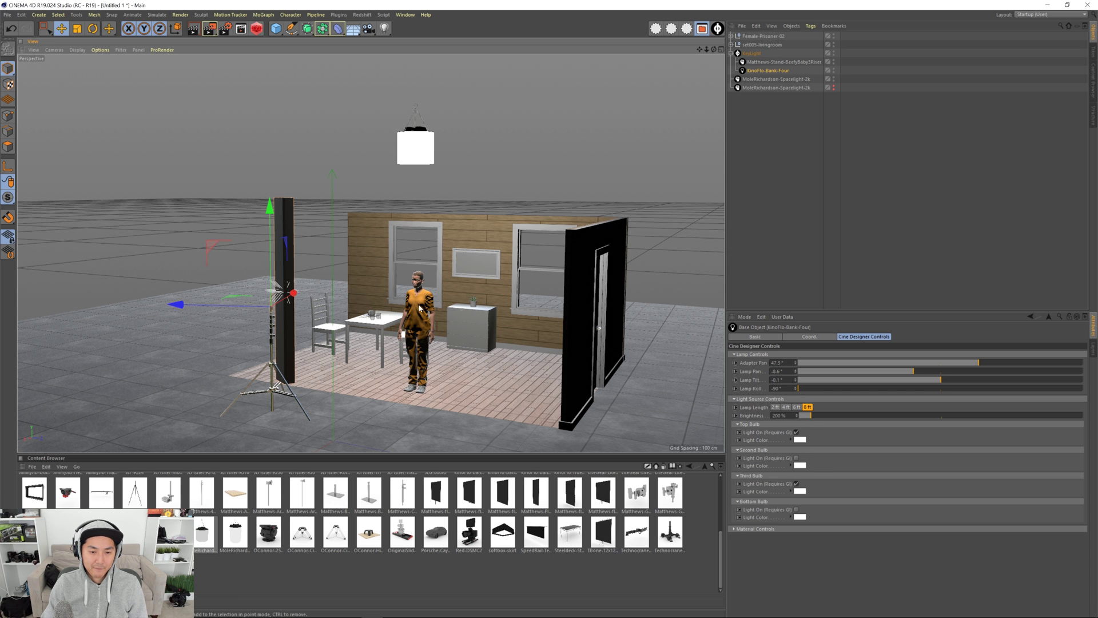
Step: Test-render a low, angled view of the set with the No Skirt Spacelight and the KinoFlo key light
mouse_move(417, 311)
left_mouse_down("alt")
mouse_move(377, 302)
mouse_move(322, 335)
mouse_move(407, 307)
mouse_move(422, 321)
left_mouse_up("alt")
middle_click_drag(417, 306, 397, 269, "alt")
left_click_drag(397, 269, 401, 266, "alt")
right_click_drag(401, 266, 408, 271, "alt")
left_click_drag(409, 266, 402, 268, "alt")
middle_click_drag(403, 268, 413, 277, "alt")
right_click_drag(414, 279, 390, 291, "alt")
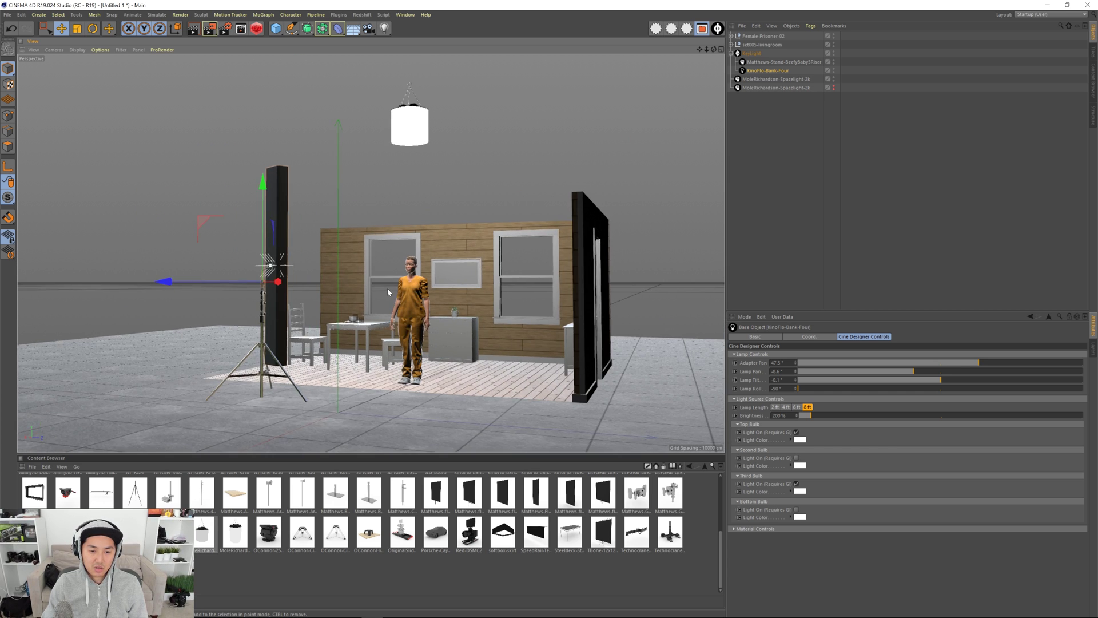
middle_click_drag(424, 302, 424, 307, "alt")
left_click_drag(424, 307, 412, 310, "alt")
key("shift+r")
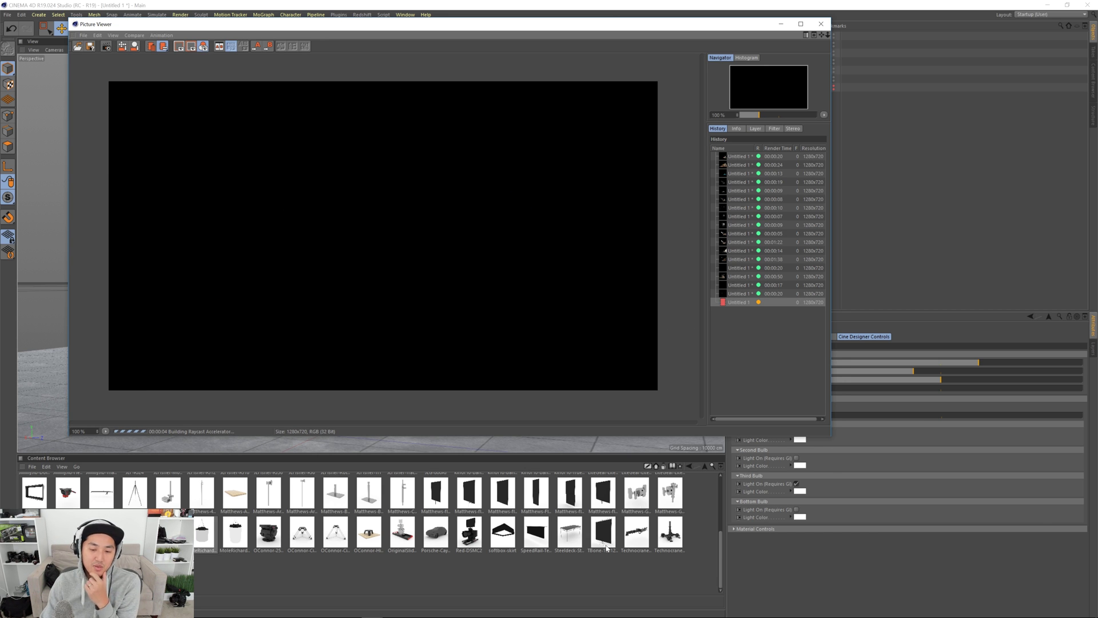
Step: Browse the Cine Designer asset library from end to end while the render is running
scroll(607, 548, "up", 3)
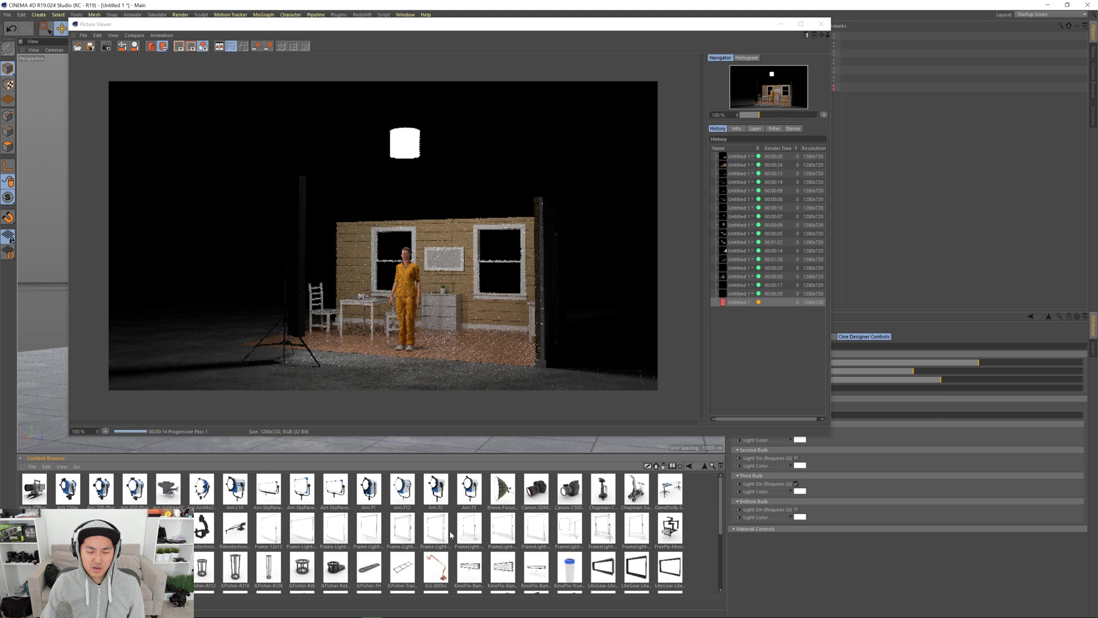
scroll(330, 528, "down", 5)
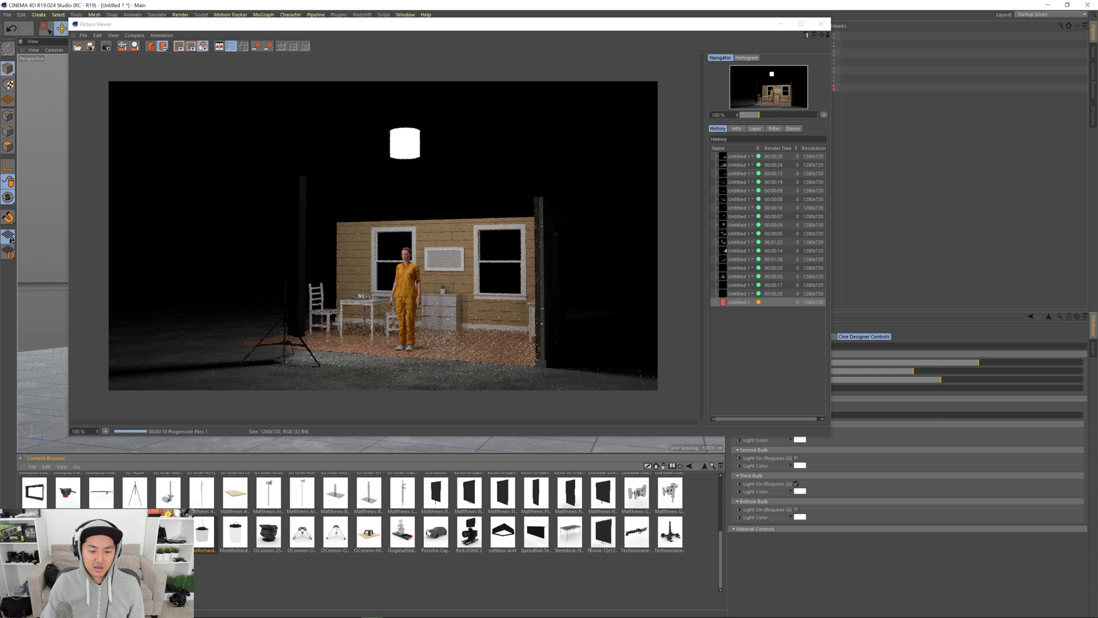
scroll(438, 532, "up", 3)
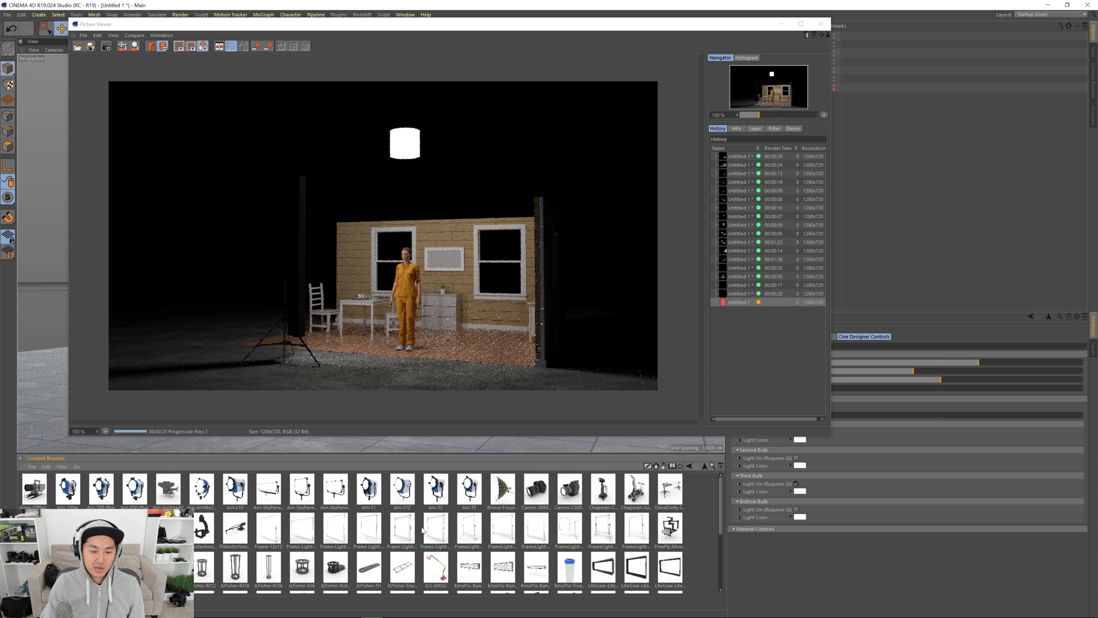
scroll(424, 526, "down", 3)
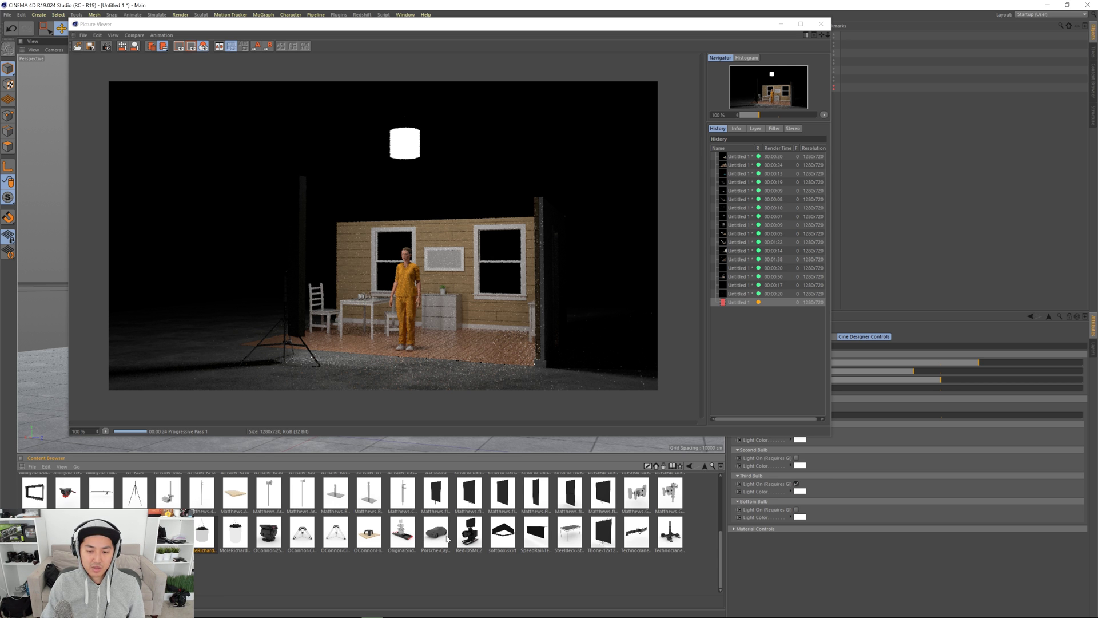
scroll(448, 537, "up", 5)
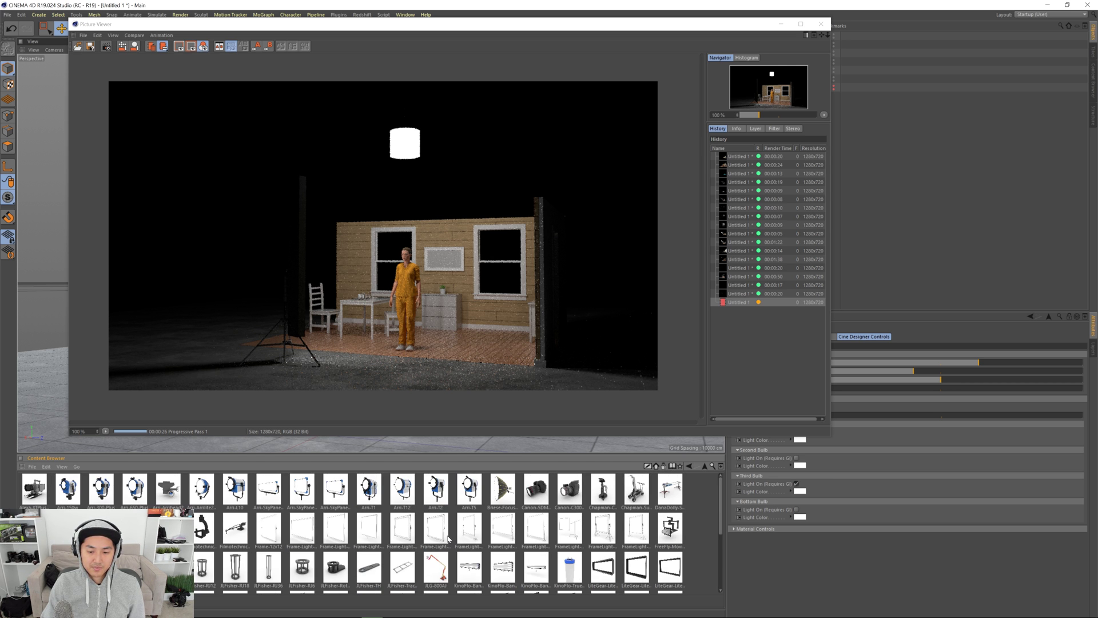
scroll(448, 538, "down", 5)
scroll(448, 538, "up", 5)
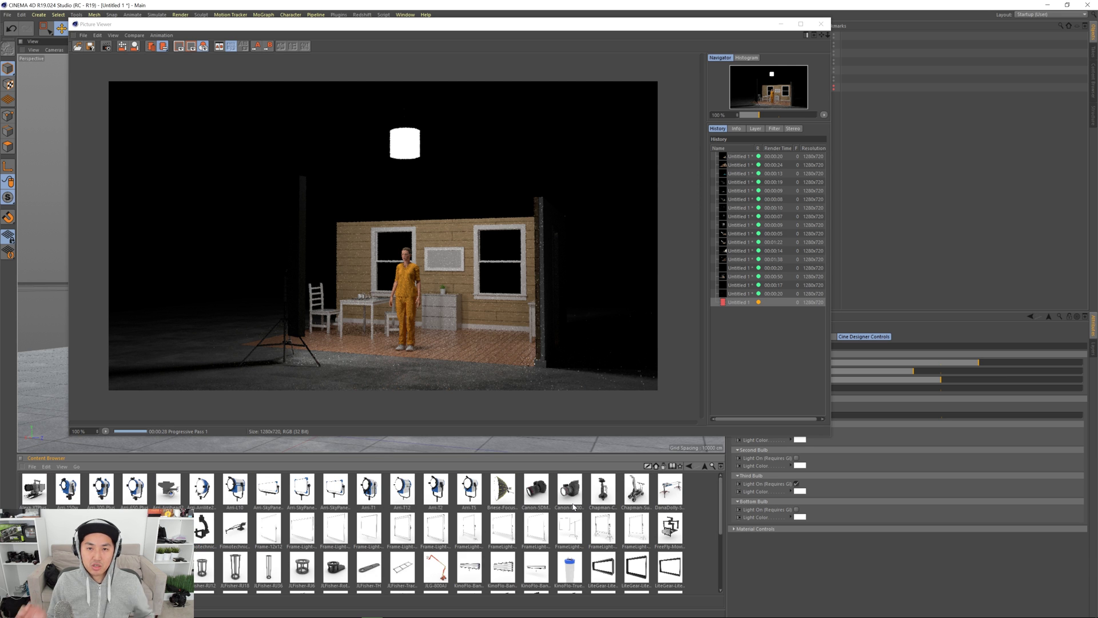